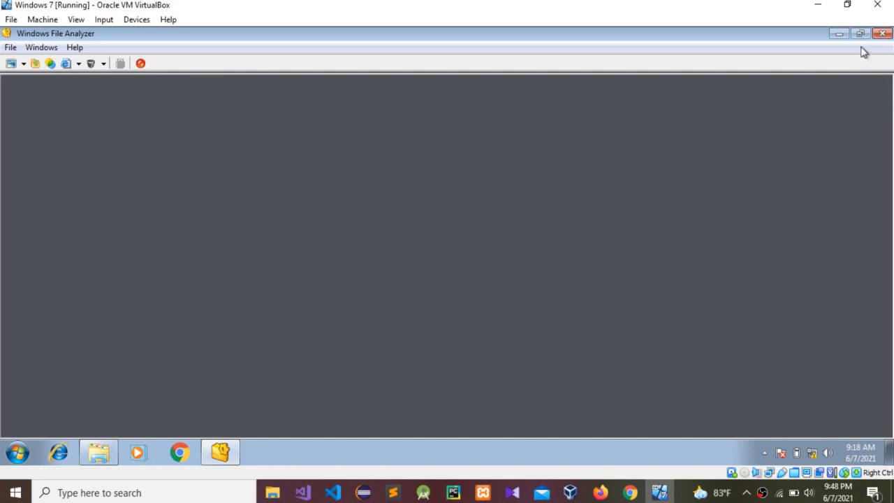
- Minimize Windows File Analyzer and open the Sample Pictures folder in the Pictures library
click(838, 34)
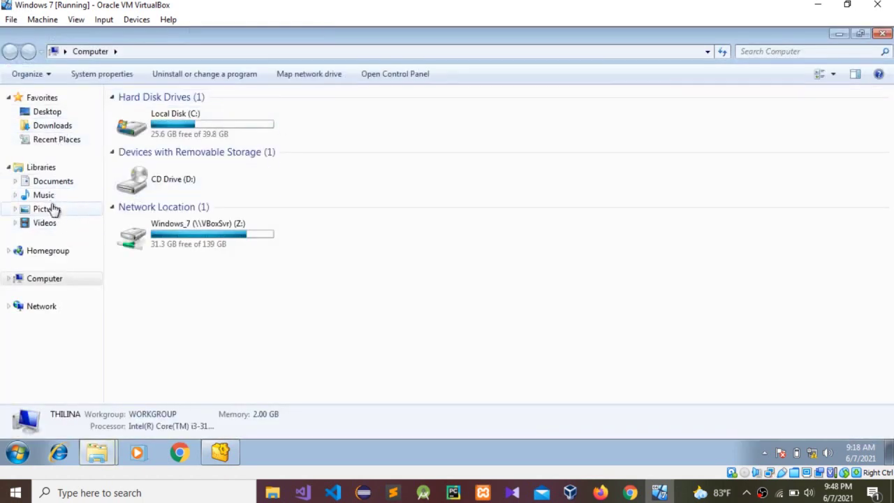
click(50, 208)
double_click(147, 157)
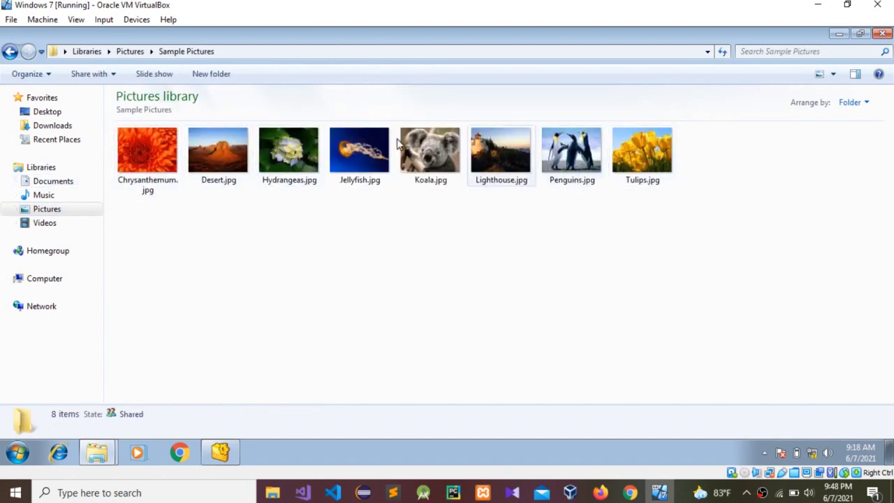
- Apply the folder view settings for Sample Pictures with "Always show icons, never thumbnails" turned off
click(20, 75)
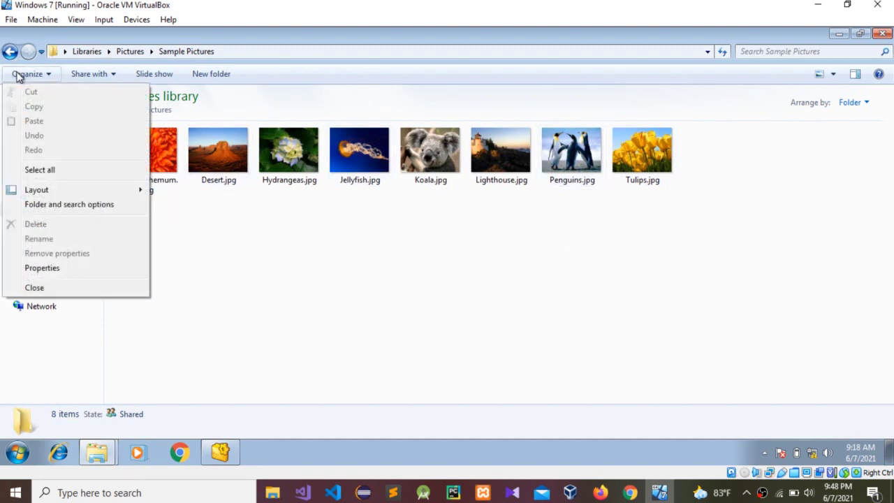
click(82, 205)
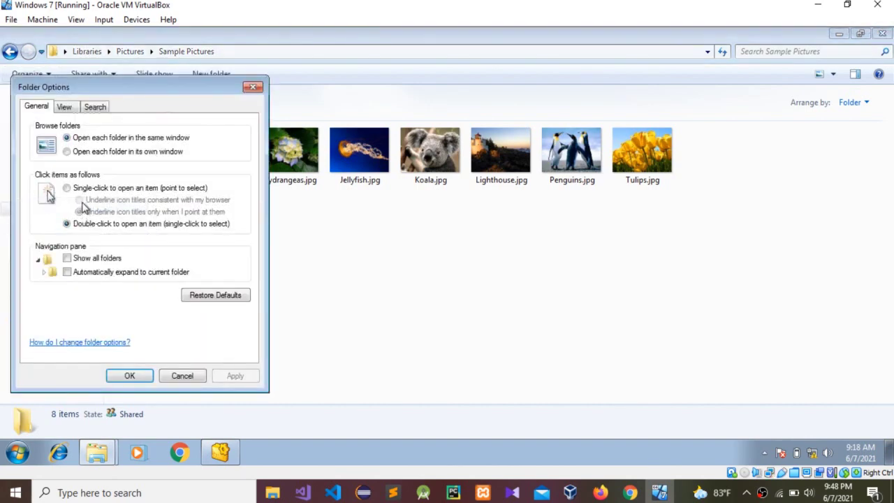
click(68, 109)
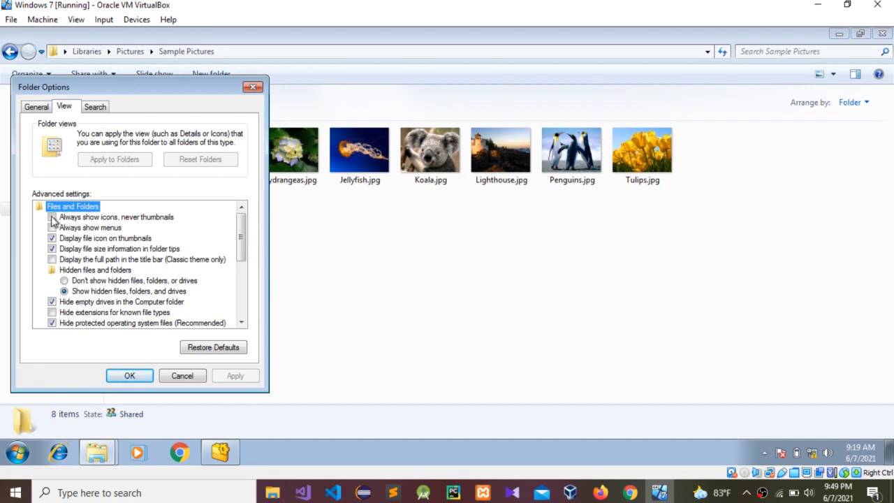
click(53, 217)
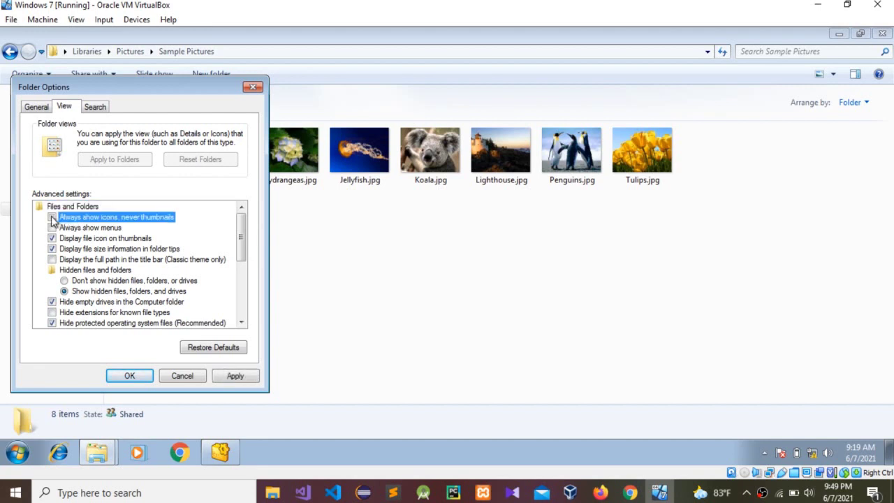
click(241, 379)
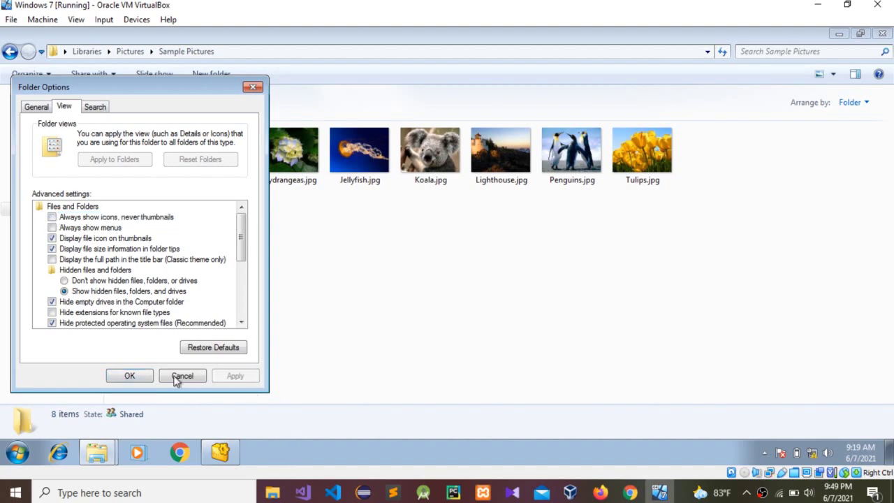
click(147, 375)
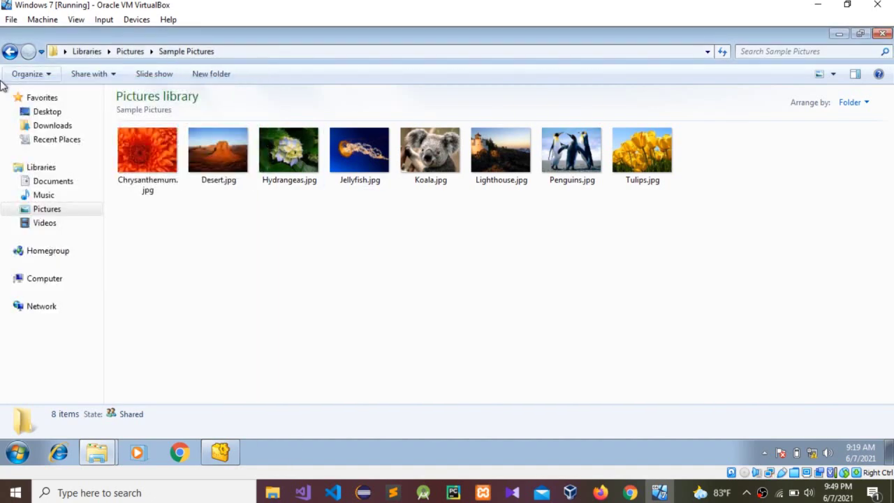
- Enable "Always show icons, never thumbnails" in the advanced folder view settings and apply it
click(40, 74)
click(36, 205)
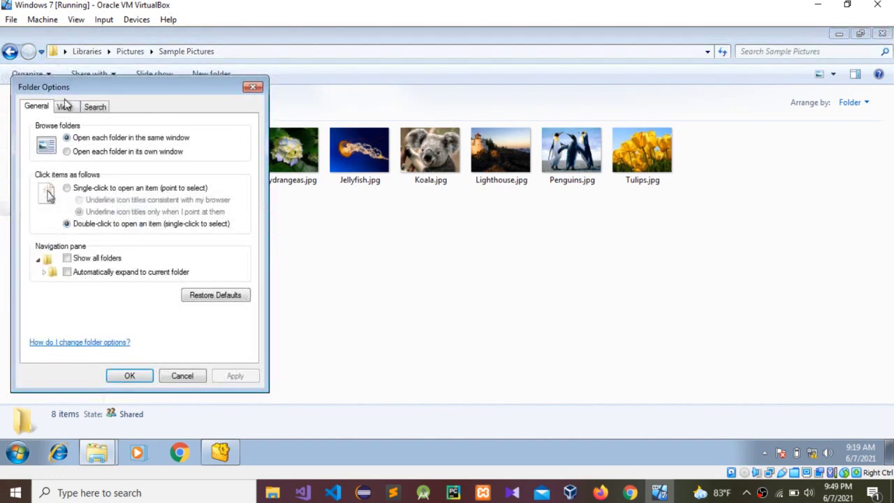
click(64, 107)
click(78, 216)
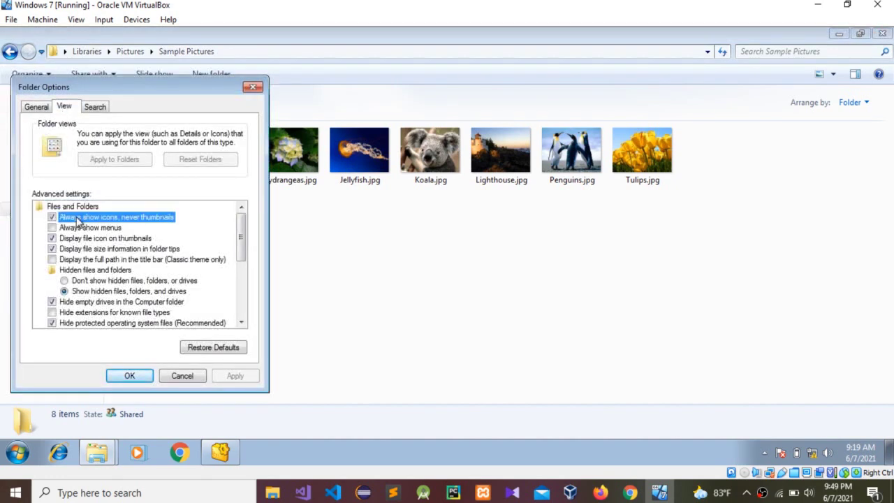
click(233, 376)
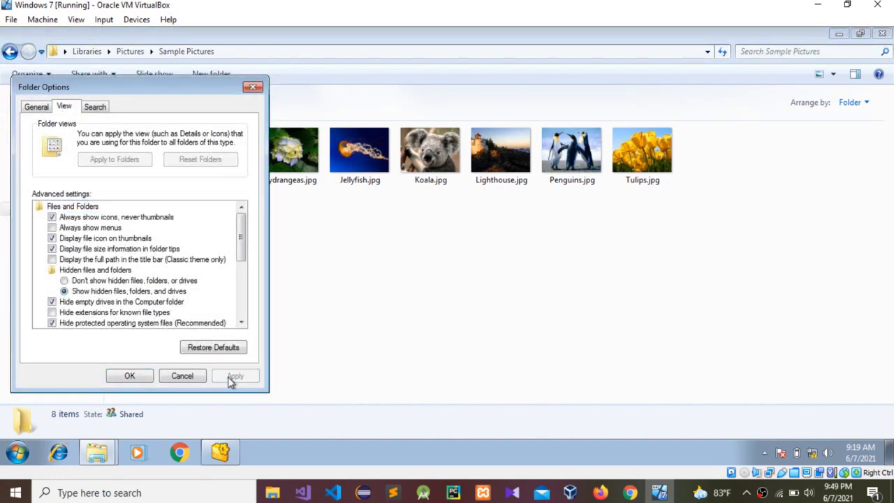
click(127, 376)
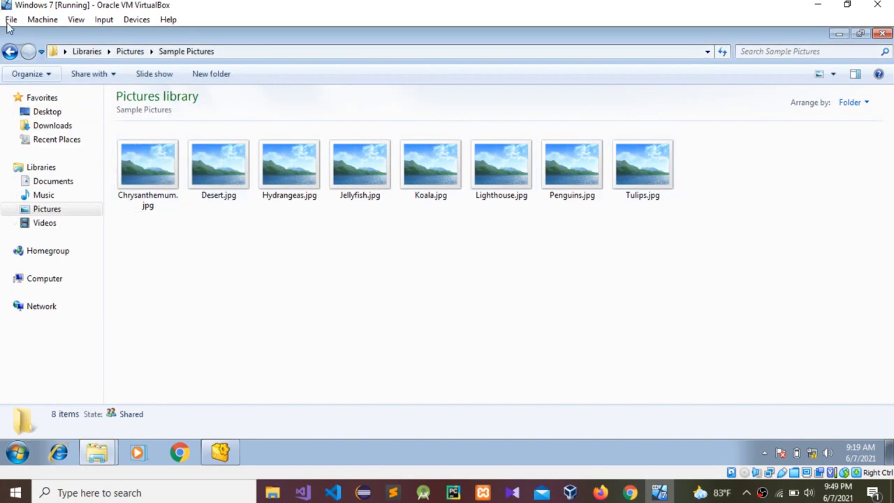
- Disable "Always show icons, never thumbnails" in the advanced folder view settings and apply the change
click(36, 74)
click(52, 204)
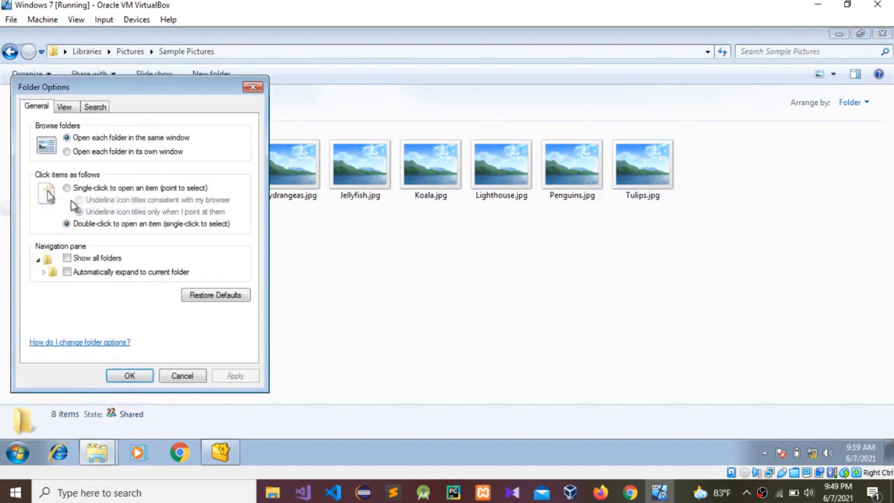
click(65, 108)
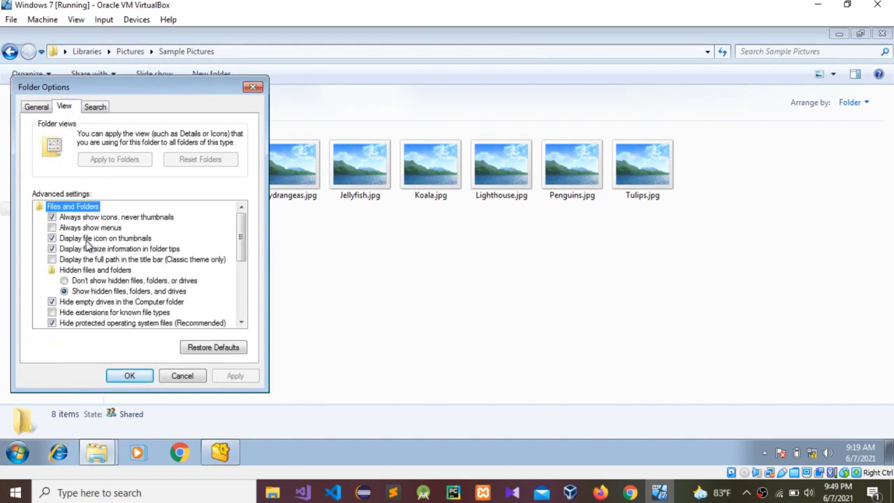
click(54, 217)
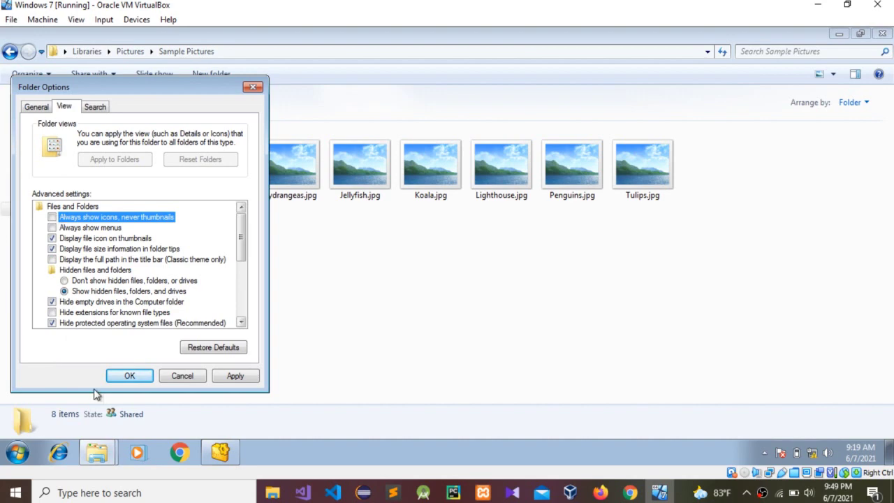
click(235, 377)
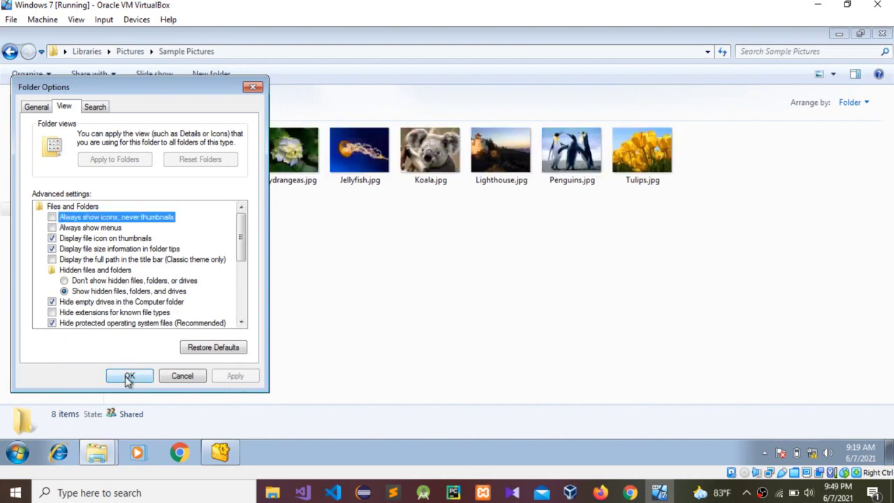
click(129, 377)
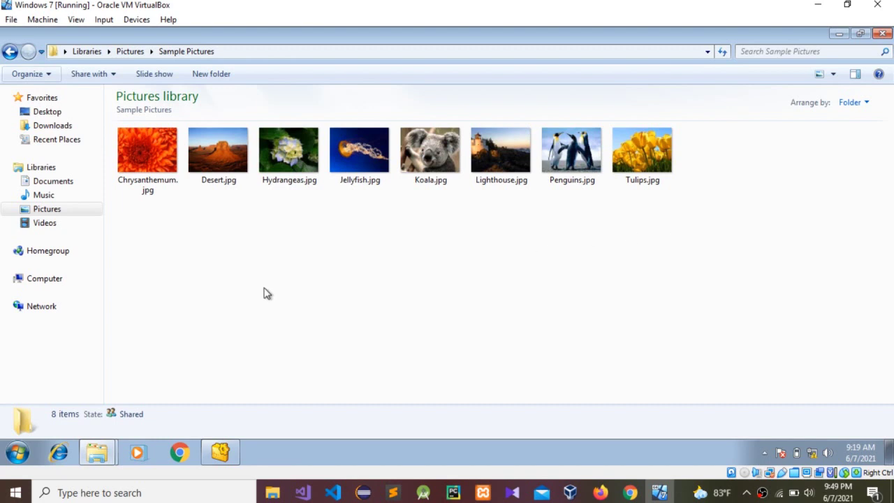
- Open Control Panel, search it for "sys" and view the advanced system settings
click(18, 450)
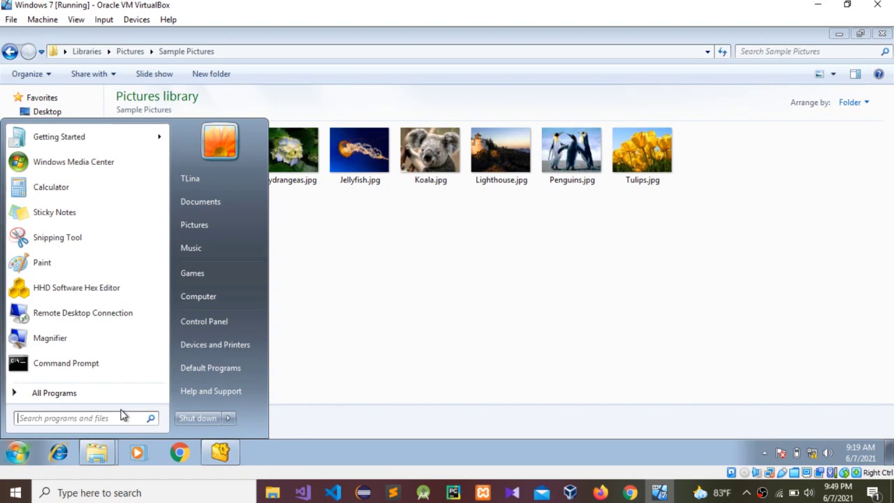
text(con)
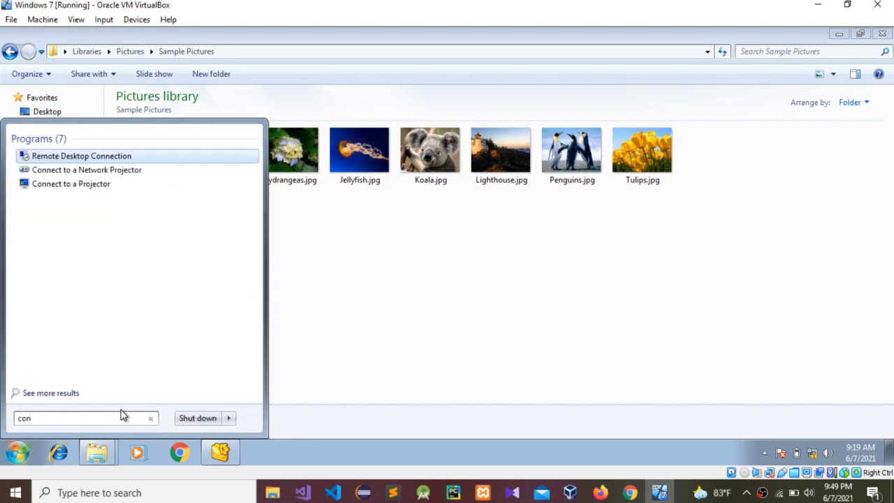
text(trol)
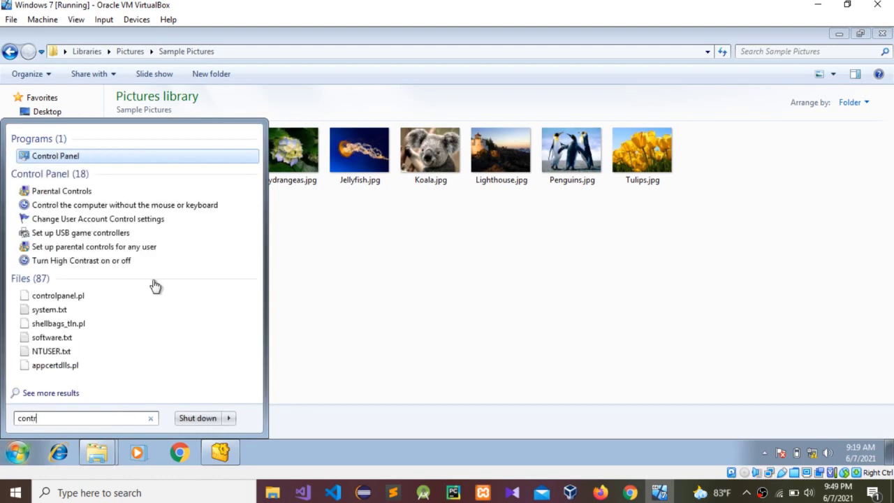
click(70, 157)
click(783, 49)
text(sy)
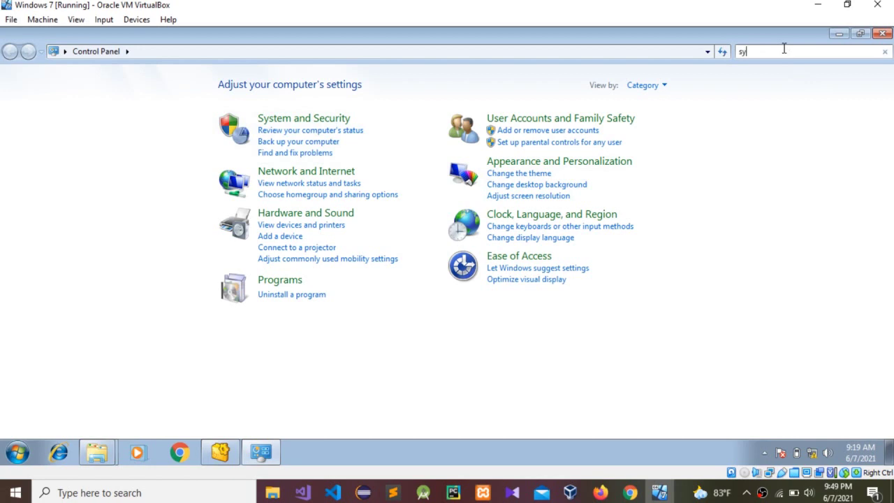
text(s)
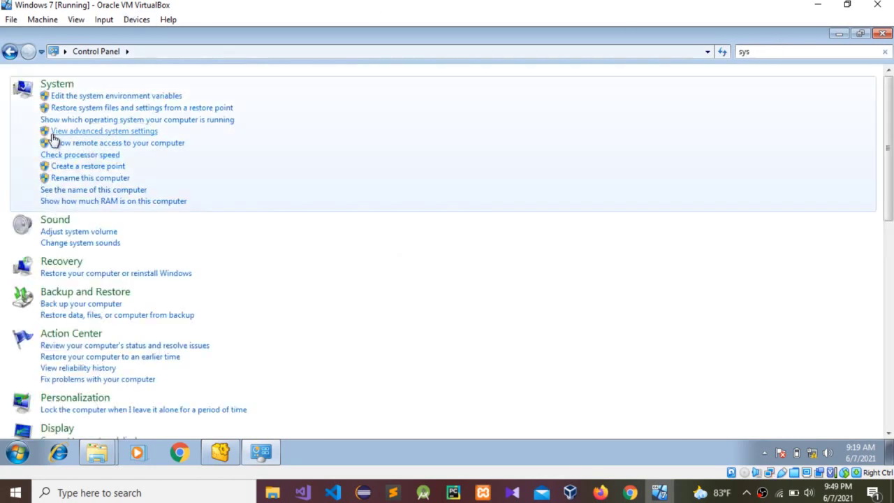
click(120, 133)
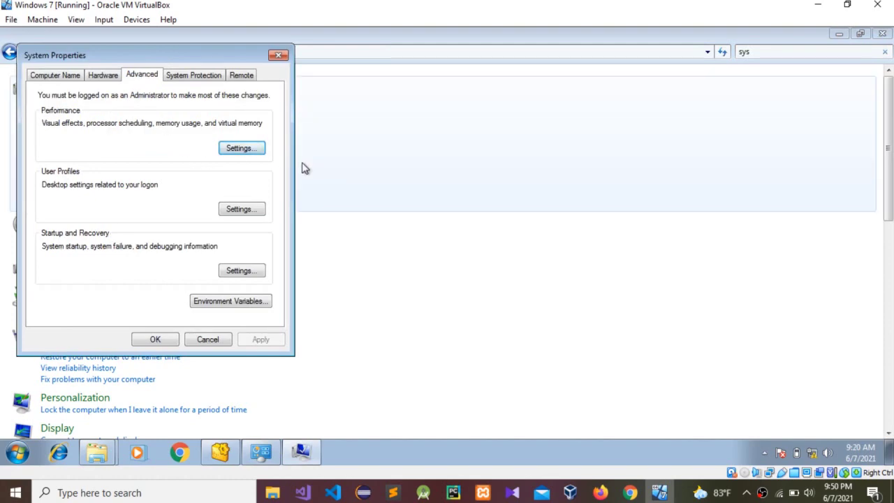
- Review the Visual Effects in the Performance Options, accept them as they are, and close System Properties and Control Panel
click(240, 149)
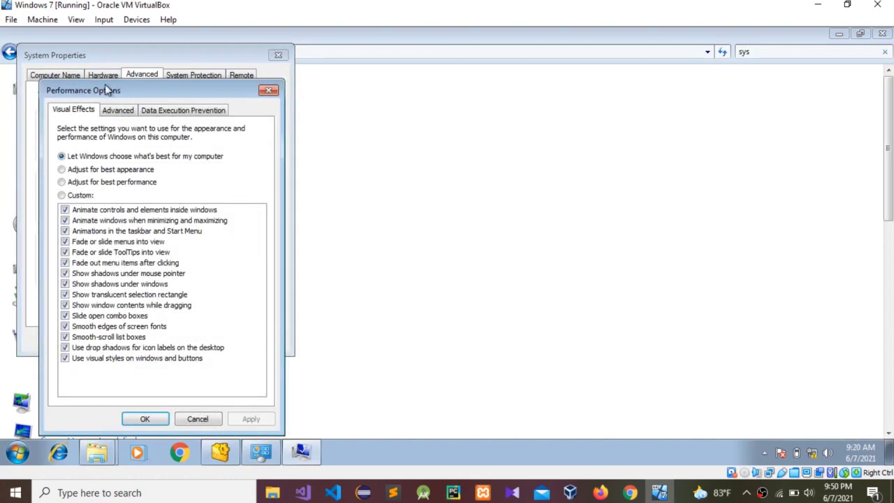
drag(107, 91, 461, 97)
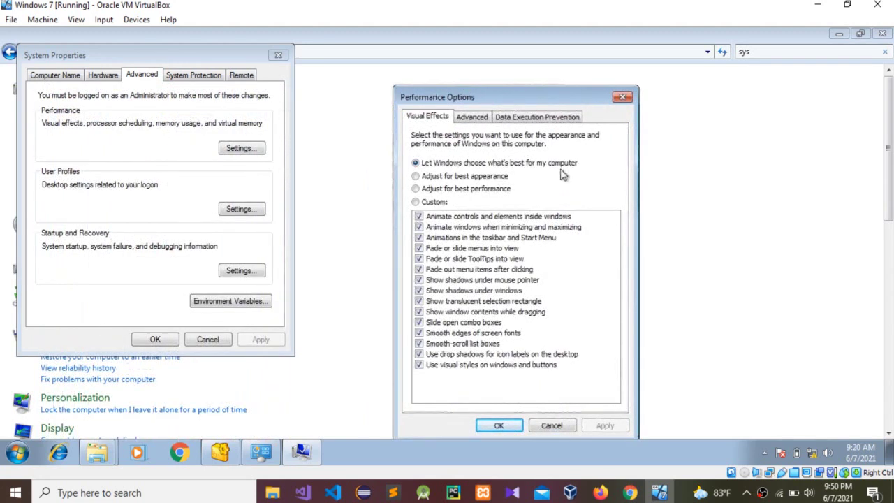
drag(519, 97, 496, 43)
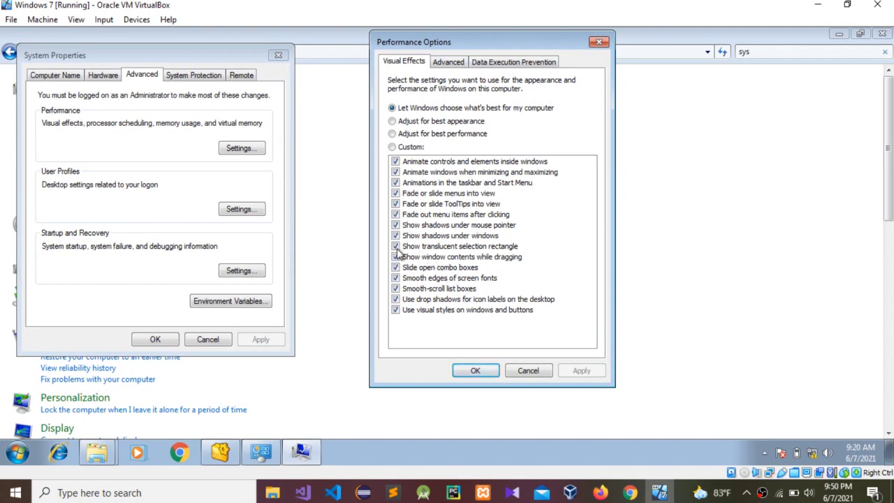
click(466, 372)
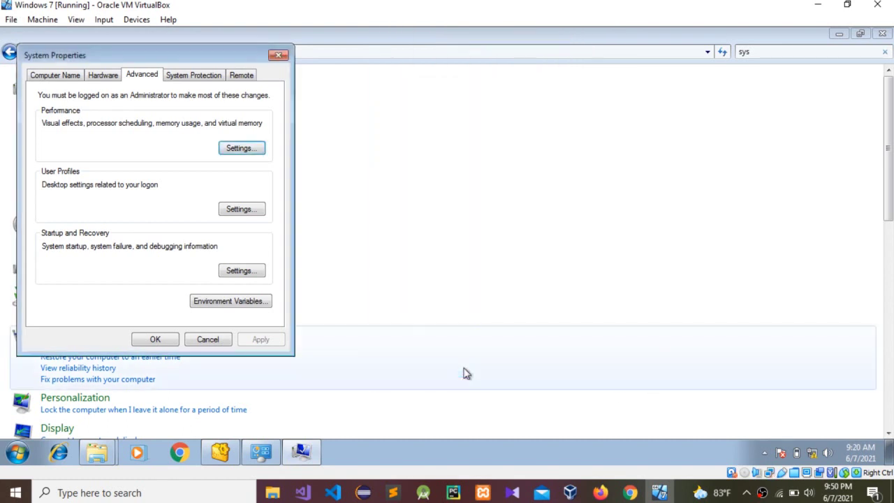
click(282, 57)
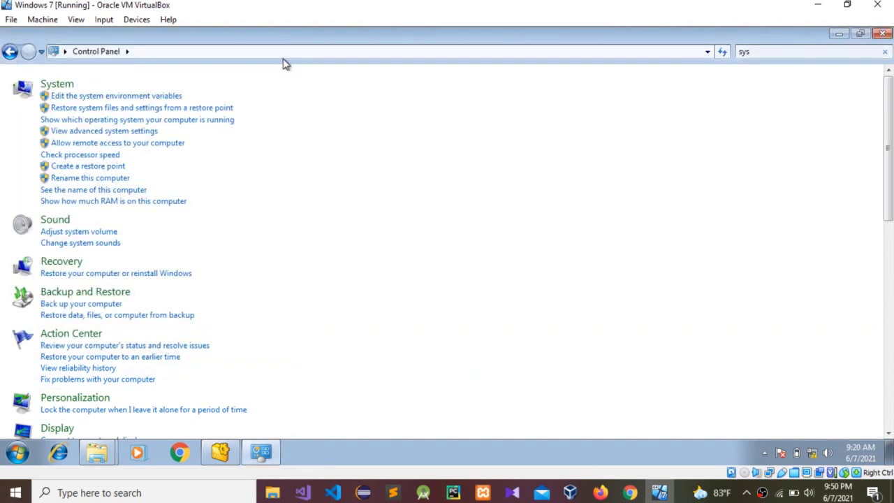
click(884, 34)
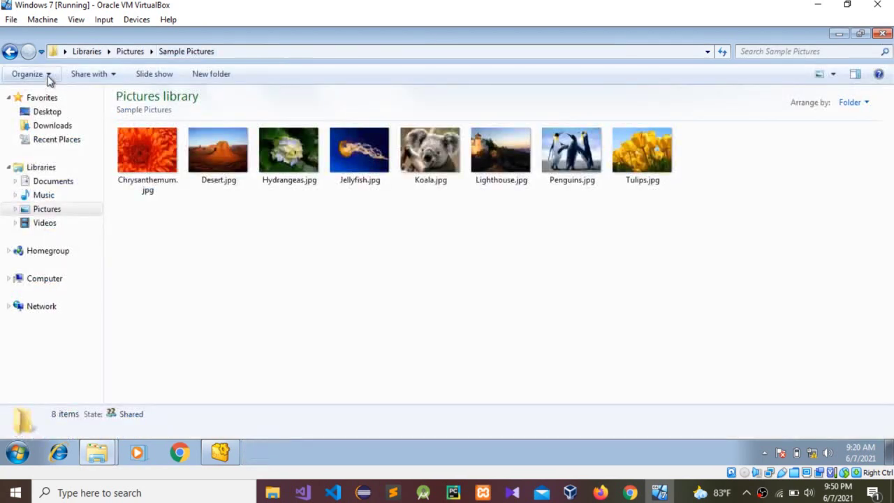
- Review the advanced view settings in Folder Options for Sample Pictures and close the dialog
click(41, 76)
click(55, 205)
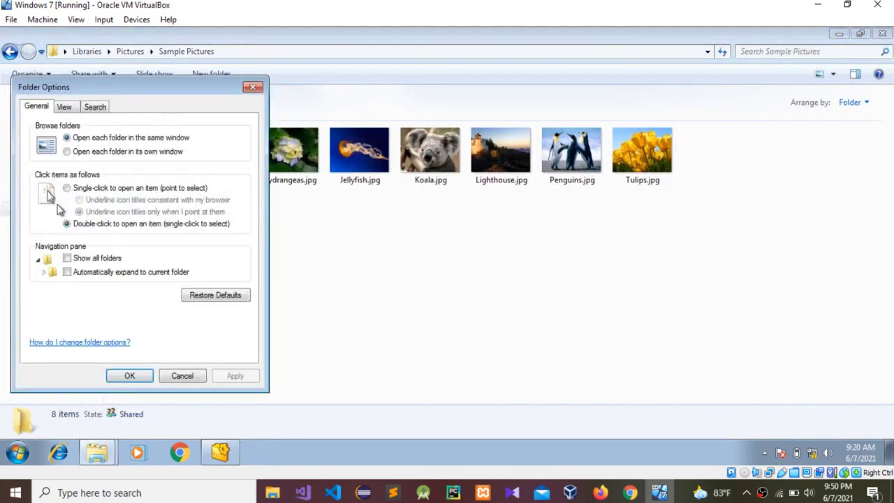
click(69, 108)
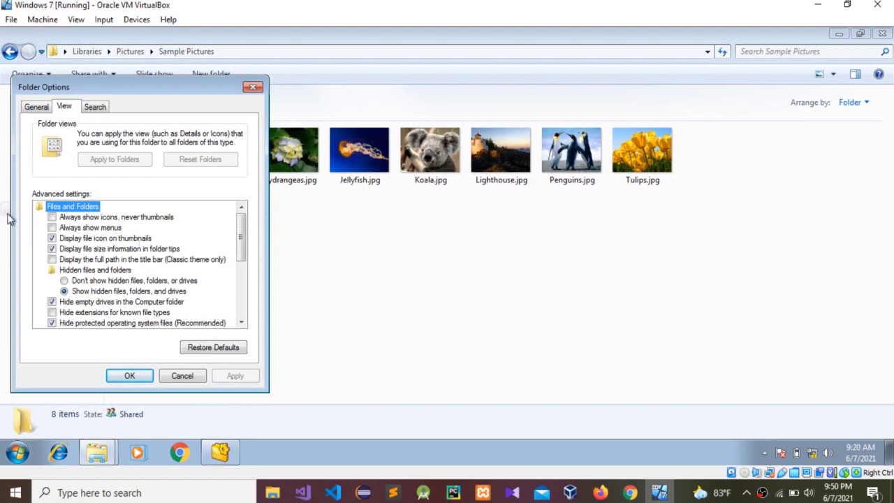
click(252, 89)
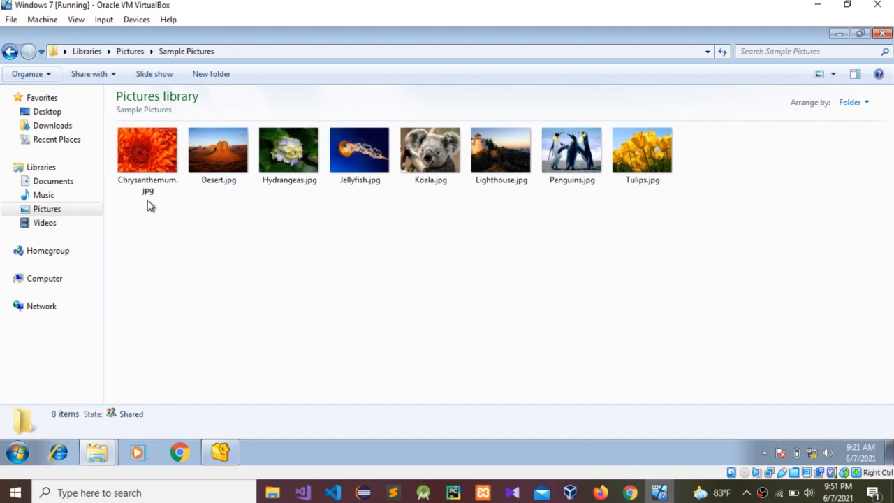
- Open Local Disk (C:) and check the hidden files setting in Folder Options, accepting the settings as they are
click(52, 282)
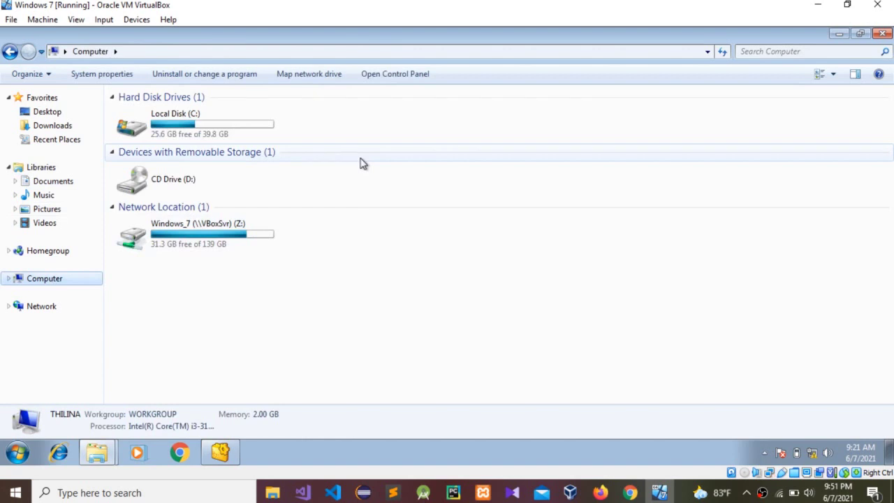
double_click(216, 133)
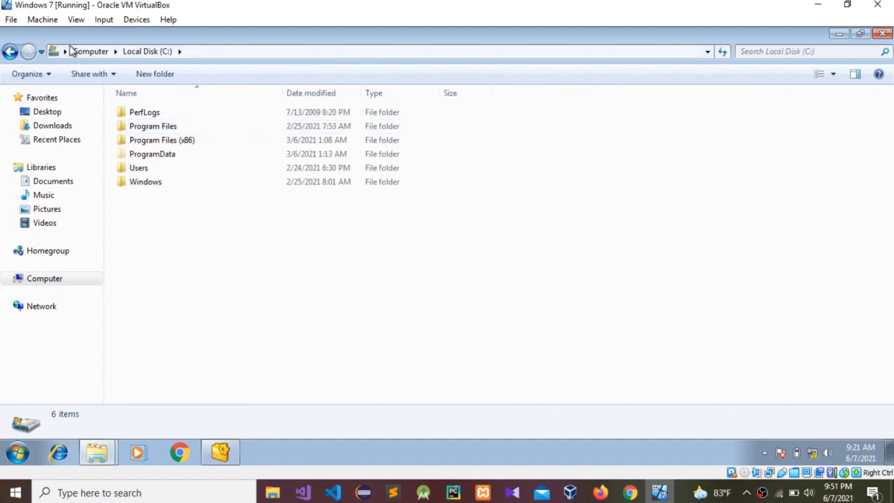
click(44, 74)
click(80, 204)
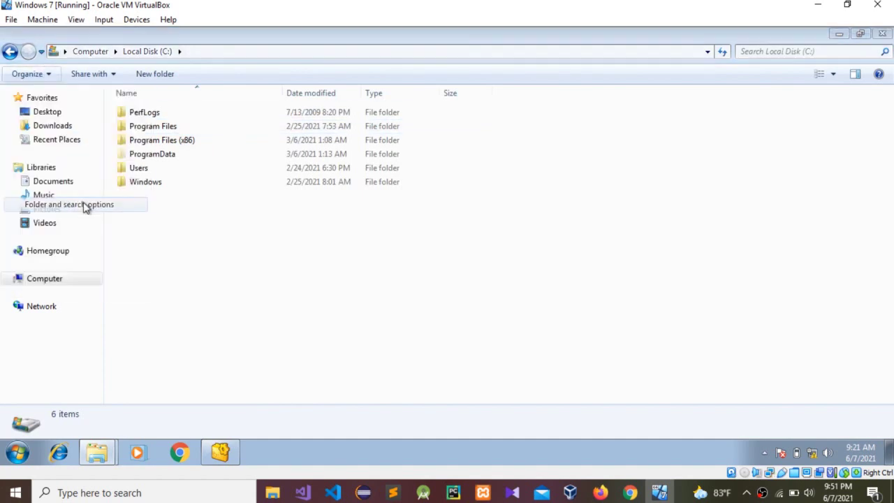
click(64, 109)
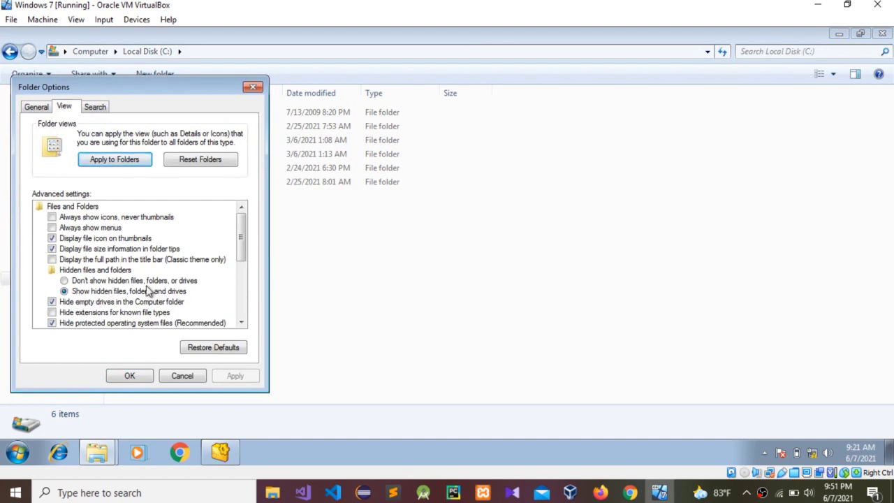
click(139, 375)
- Browse the C: drive to the user profile's AppData\Local\Microsoft\Windows\Explorer folder and view the thumbcache database files
click(137, 171)
double_click(133, 174)
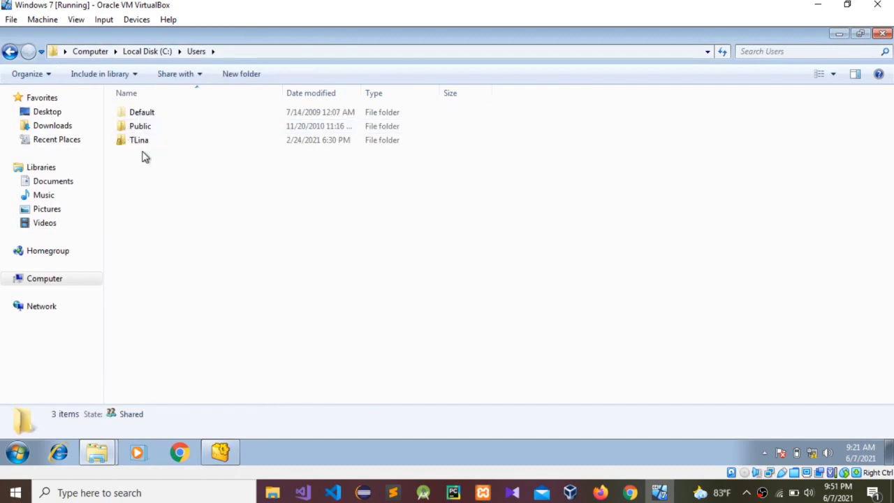
double_click(179, 143)
double_click(179, 119)
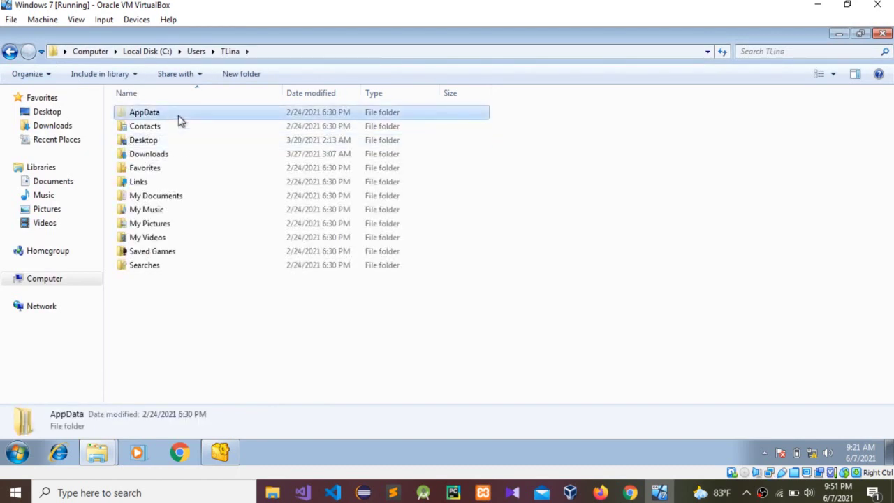
double_click(178, 116)
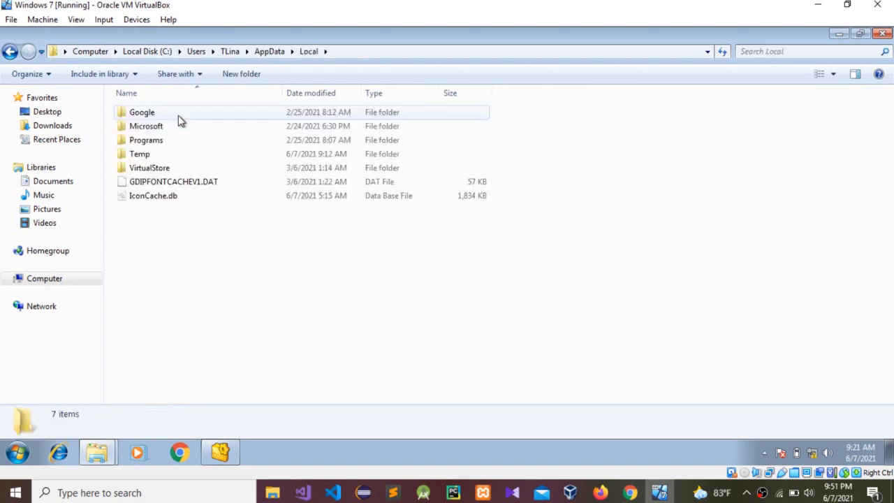
double_click(158, 127)
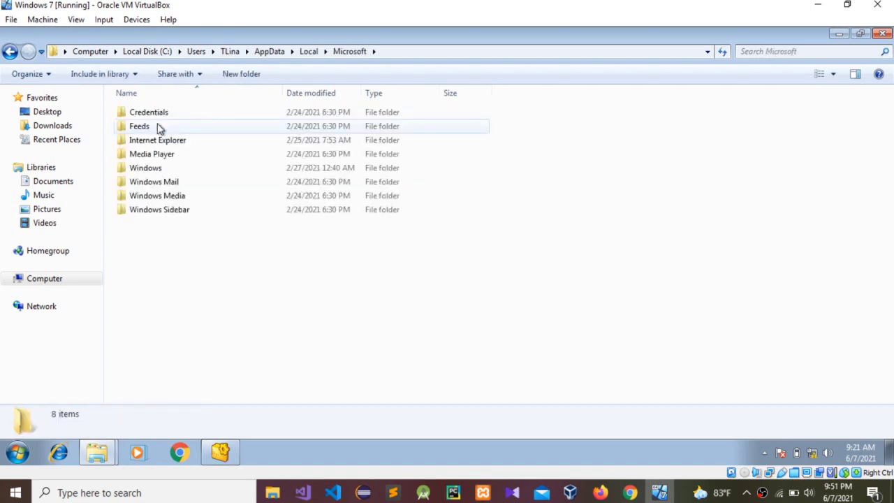
click(167, 170)
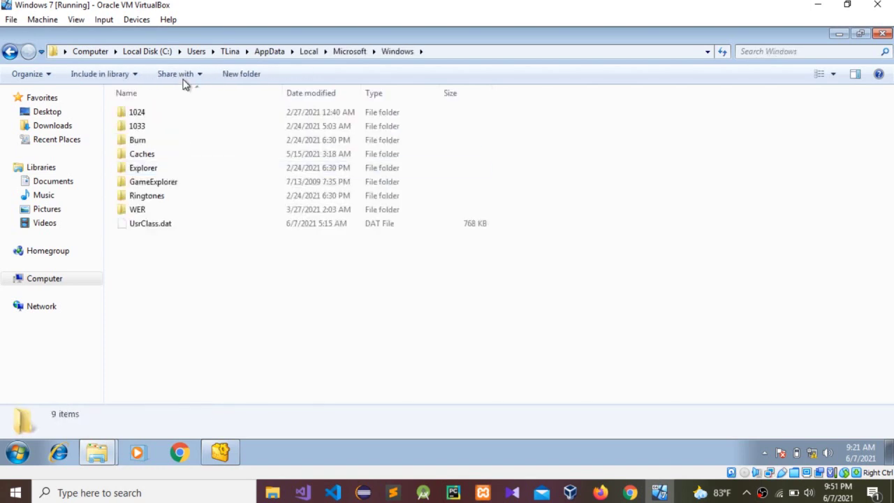
double_click(165, 170)
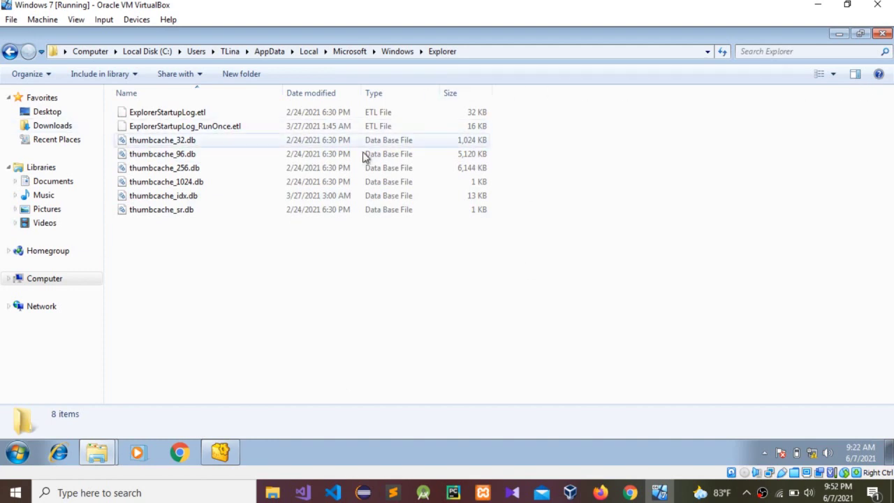
- Leave the thumbnail cache folder, return to Computer and view its recent search suggestions without running a search
click(12, 58)
click(12, 57)
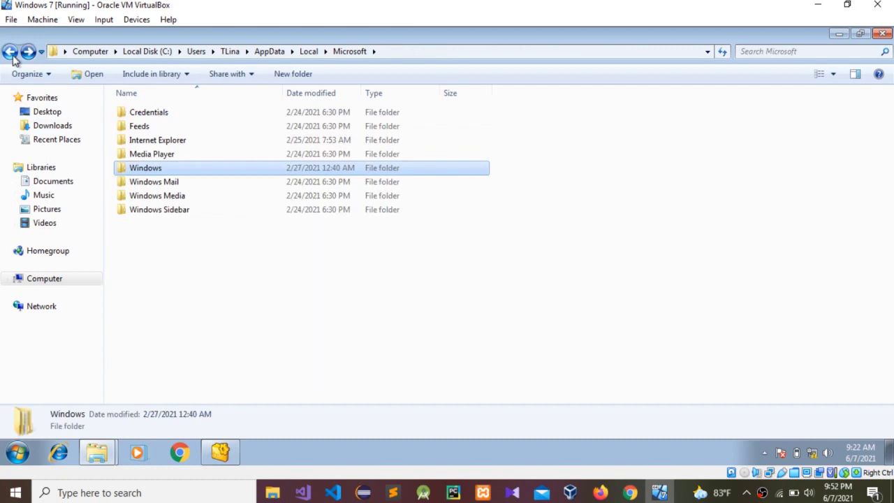
click(12, 57)
click(12, 57)
click(12, 58)
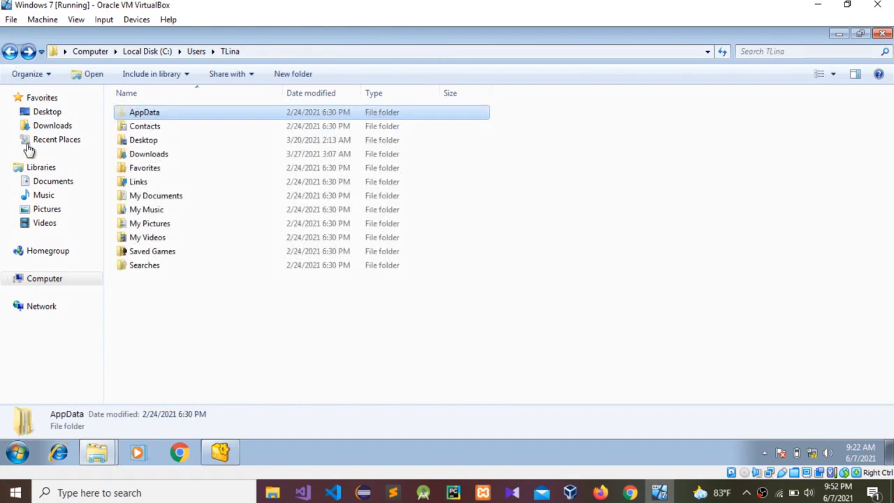
click(62, 282)
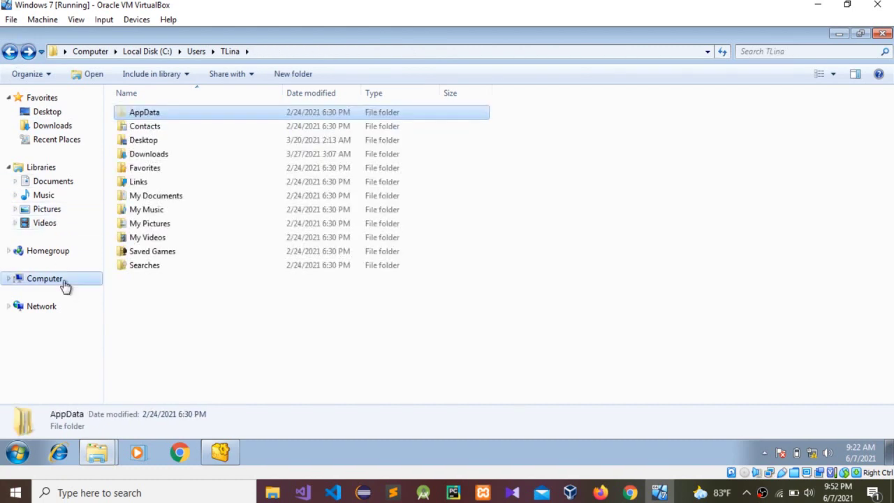
click(775, 51)
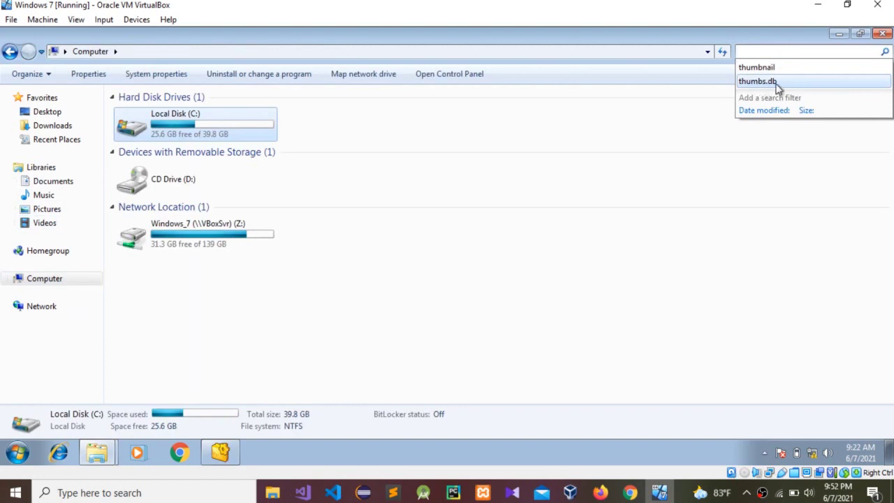
click(733, 234)
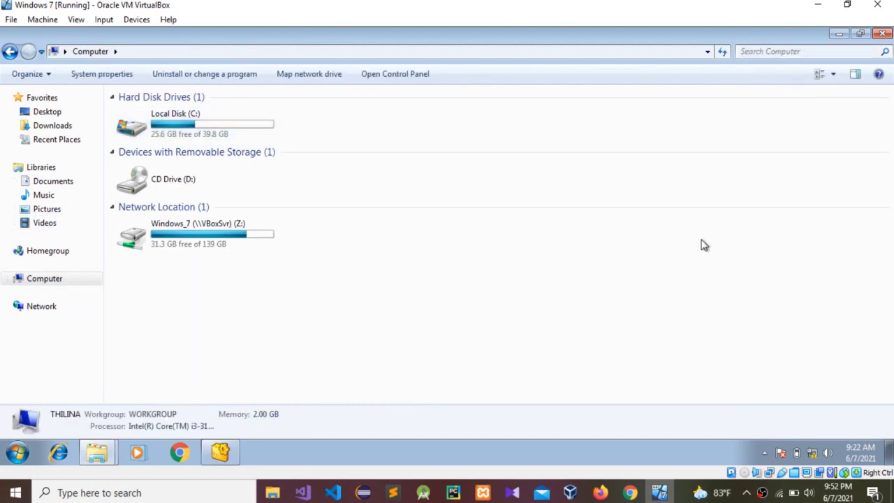
- Switch to Windows File Analyzer and analyze _Thumbs.db from the CFIR folder as a Windows XP thumbnail database
click(838, 35)
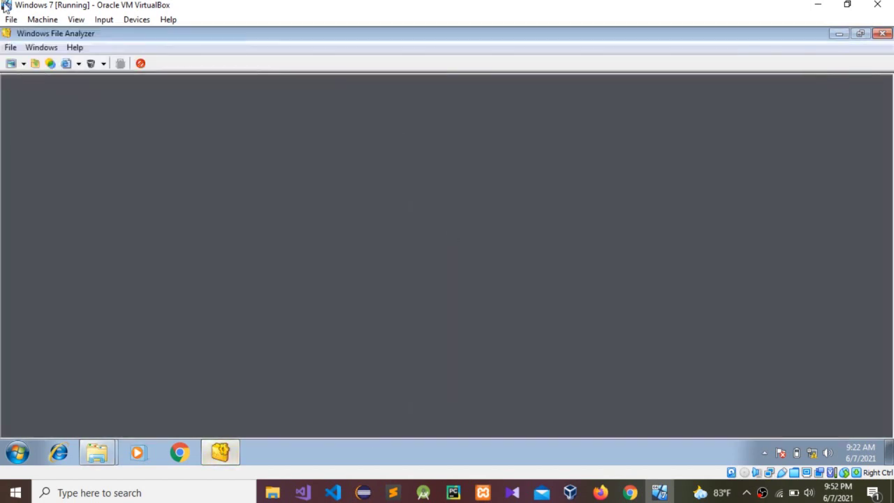
click(11, 49)
mouse_move(10, 62)
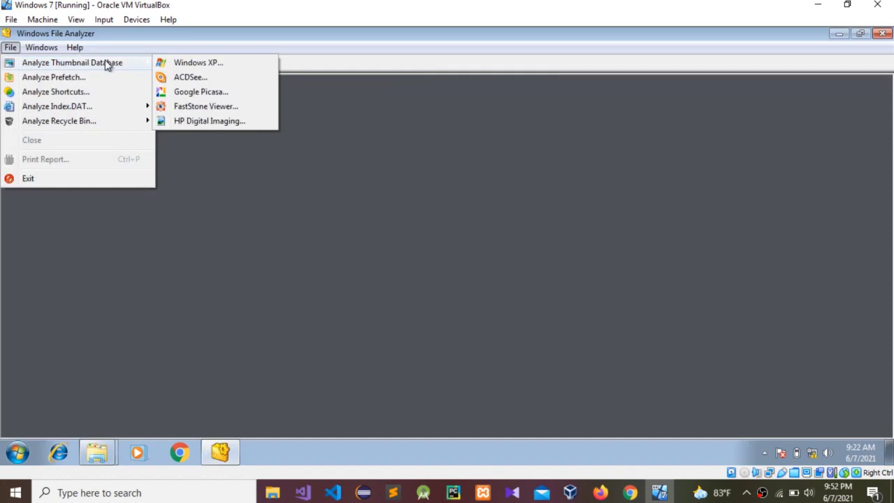
click(217, 65)
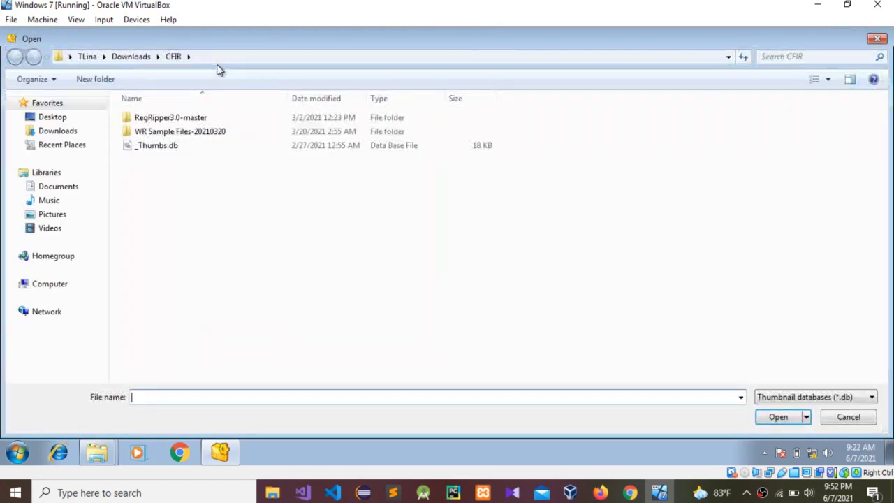
click(185, 148)
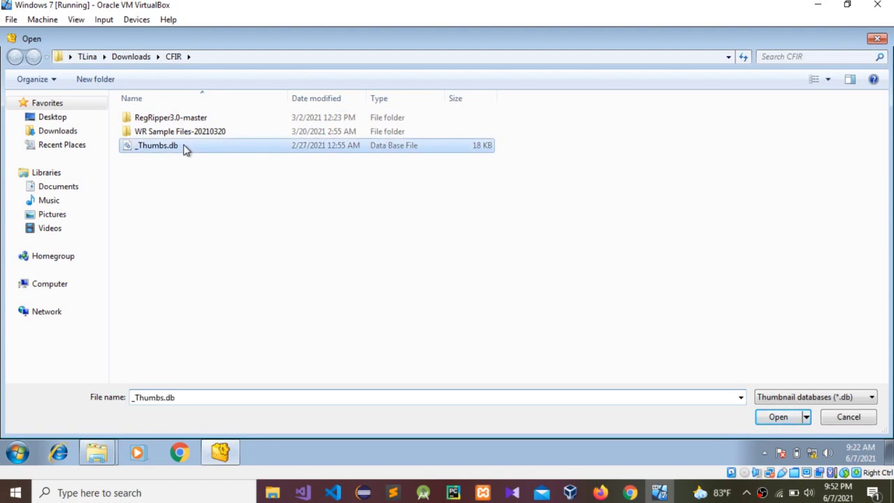
click(777, 417)
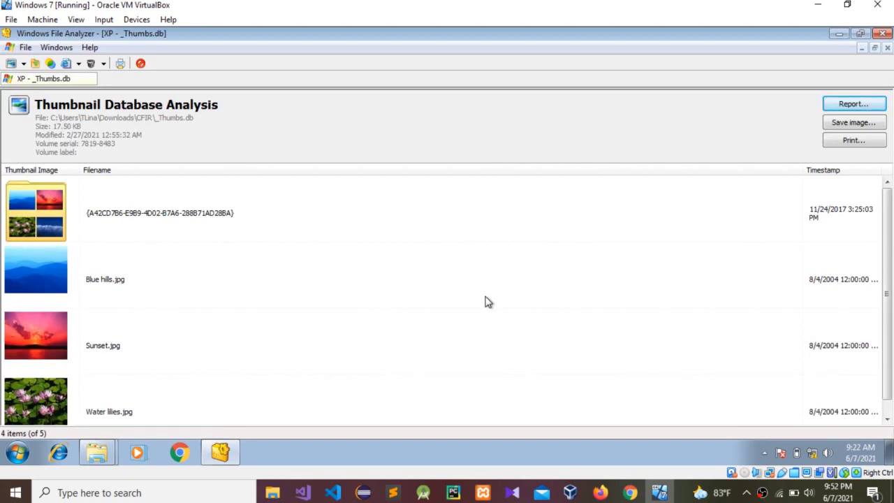
- Widen the Thumbnail Image column and narrow the Filename column so the full timestamps can be read
drag(79, 169, 238, 171)
drag(802, 170, 469, 187)
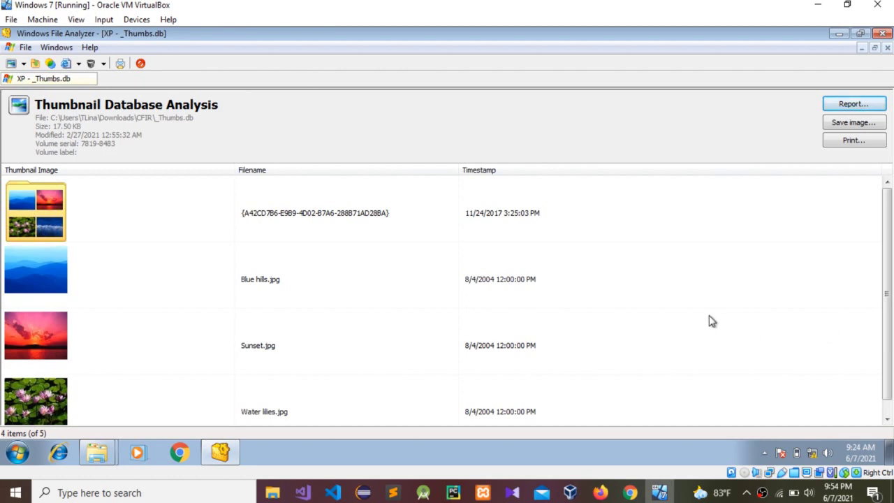
click(682, 495)
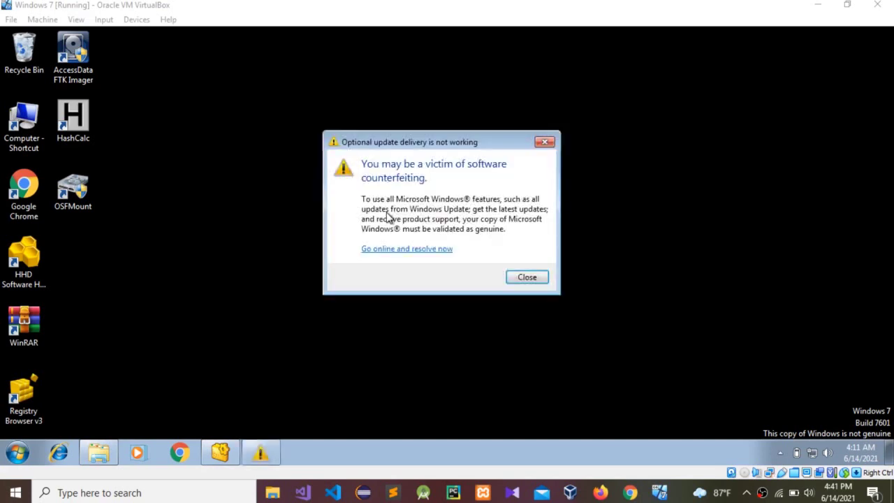
- Dismiss the optional update delivery warning and switch to Windows File Analyzer
click(532, 282)
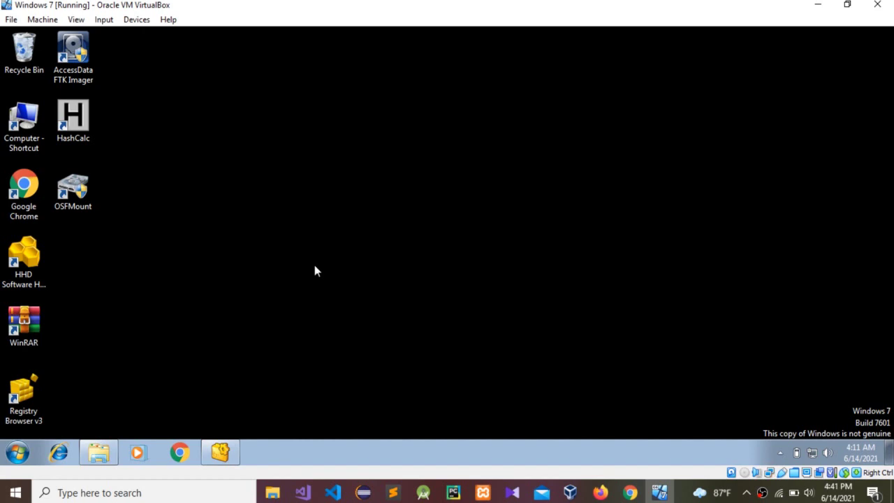
click(228, 461)
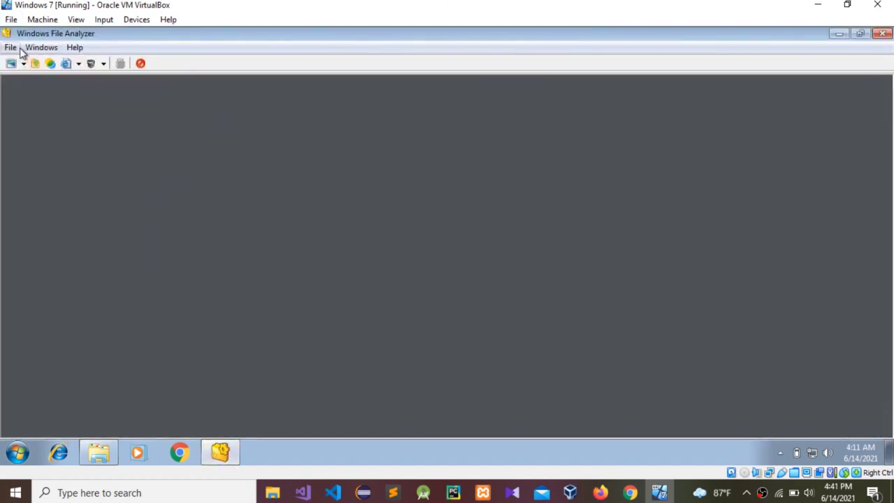
click(837, 34)
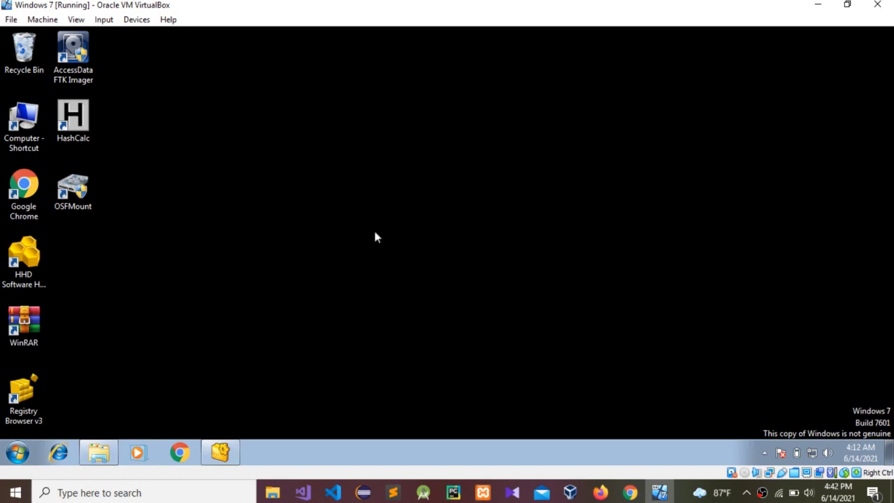
click(220, 451)
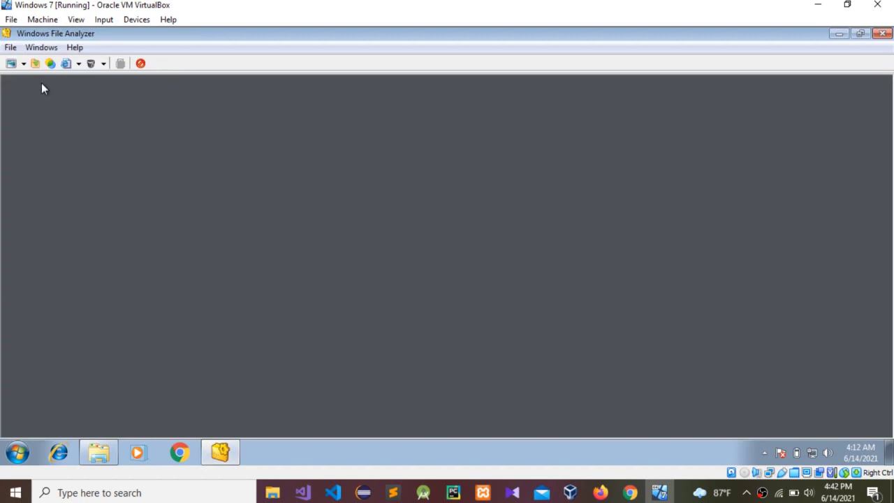
- Analyze the Recycle Bin file INFO2 from the CFIR folder and widen the Filename and Deleted columns
click(11, 47)
mouse_move(10, 121)
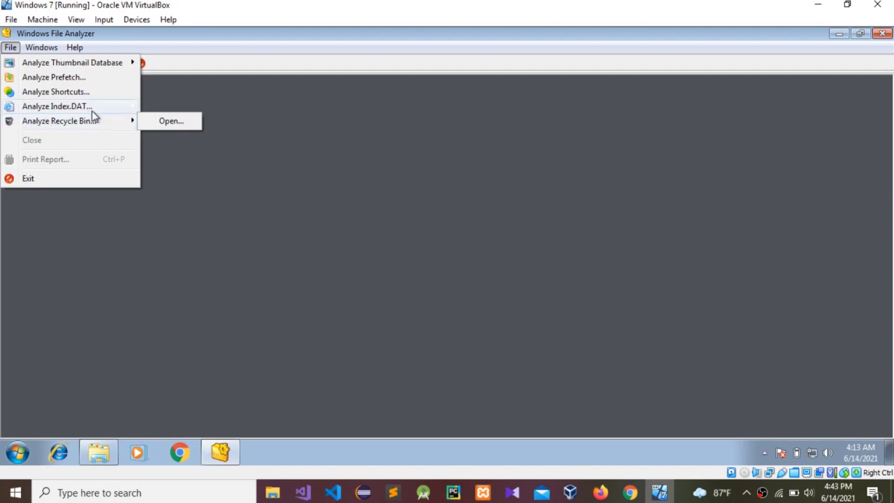
click(176, 123)
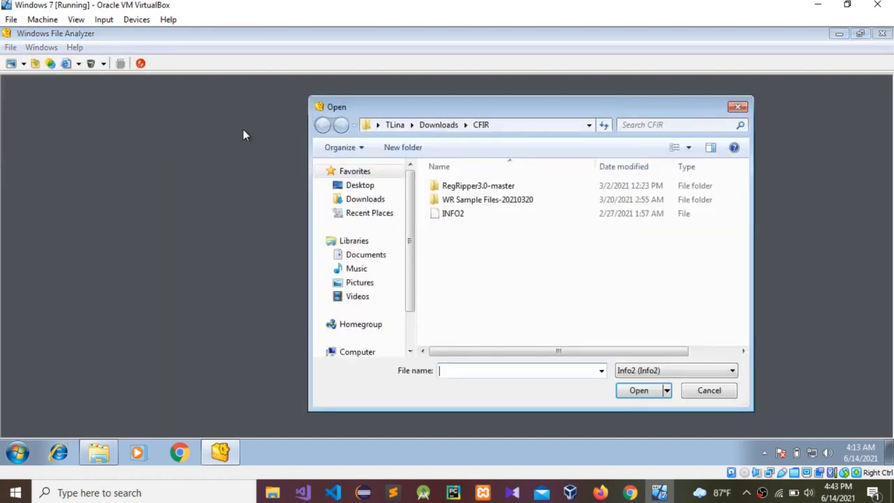
click(453, 216)
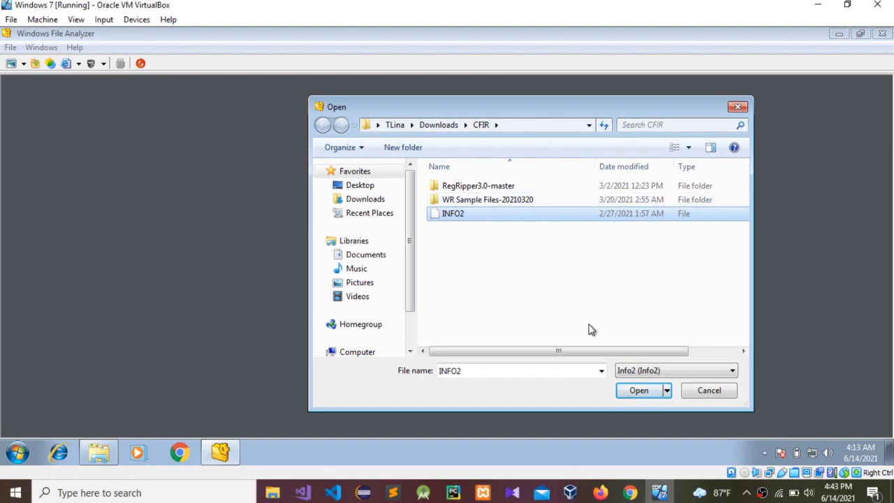
click(638, 389)
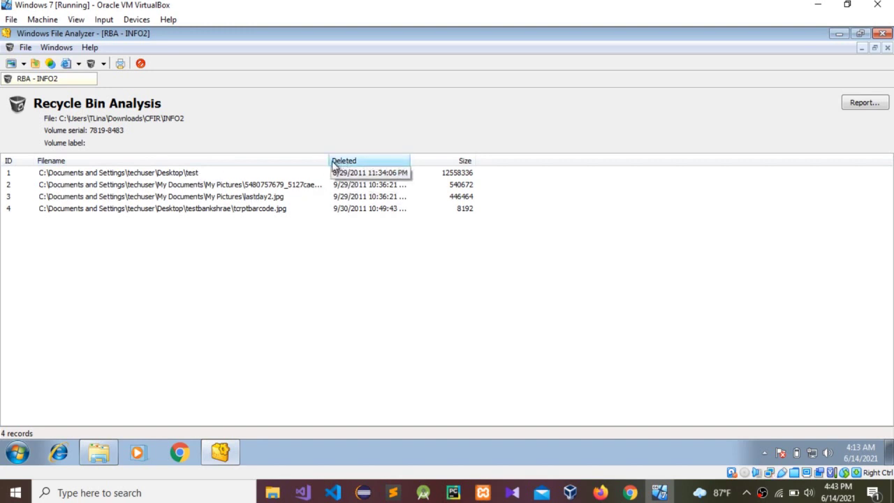
drag(326, 159, 380, 167)
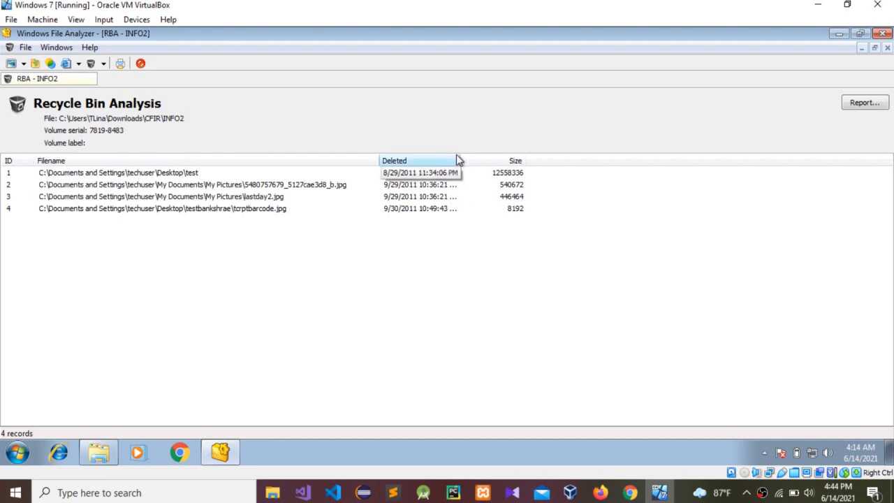
drag(457, 159, 484, 159)
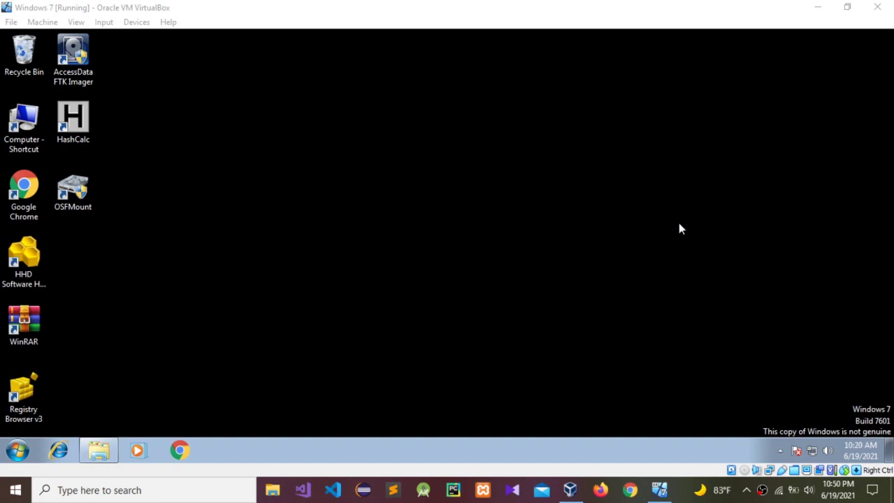
- Browse to the Prefetch folder inside the Windows folder on Local Disk (C:)
click(681, 229)
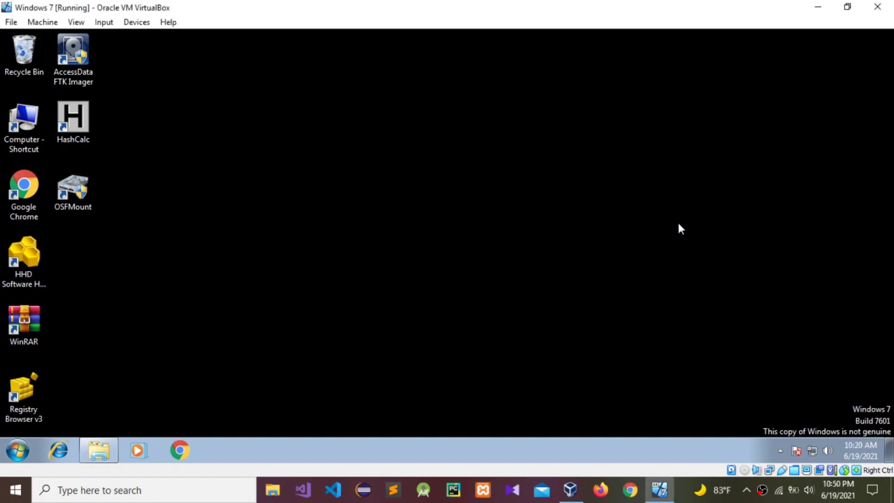
click(97, 453)
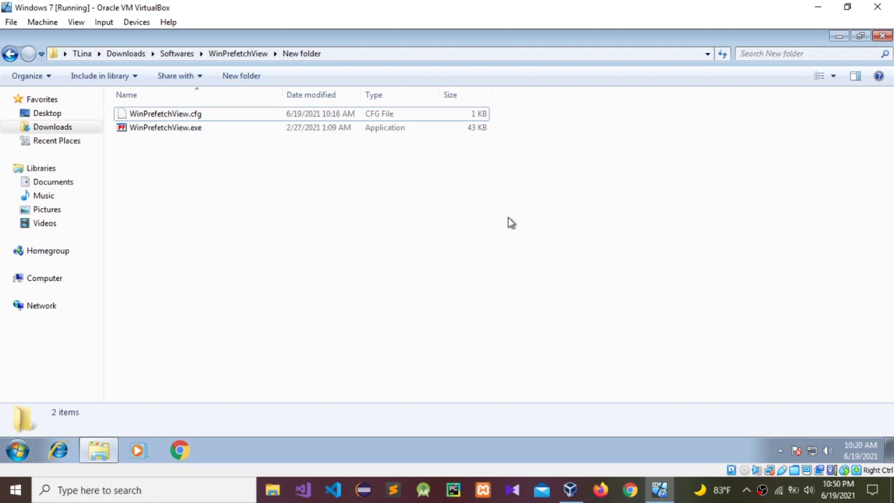
click(840, 36)
double_click(24, 120)
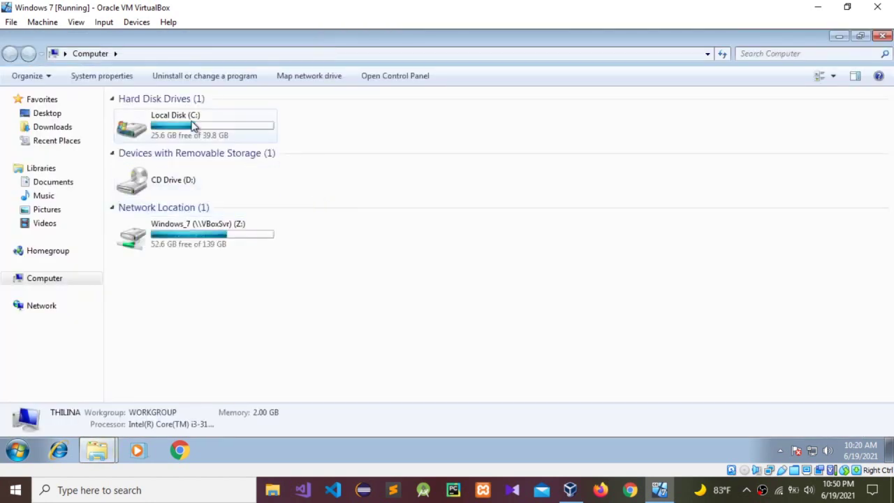
double_click(173, 122)
double_click(147, 189)
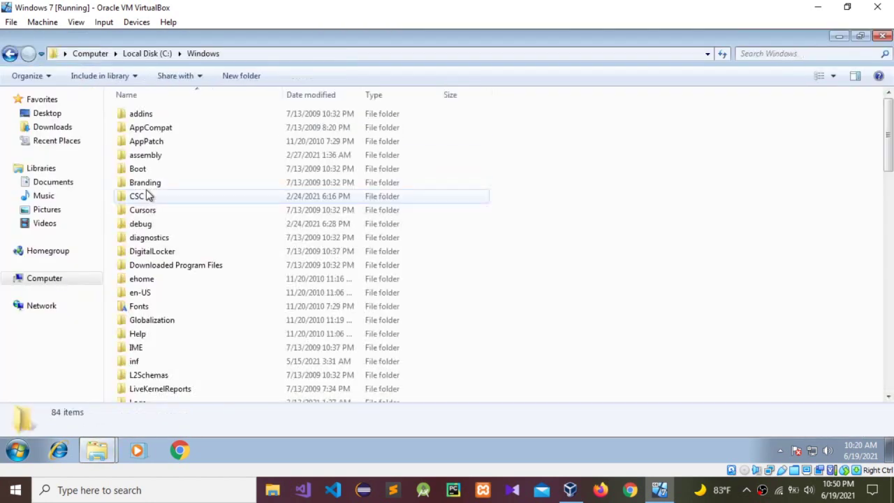
scroll(259, 241, down, 5)
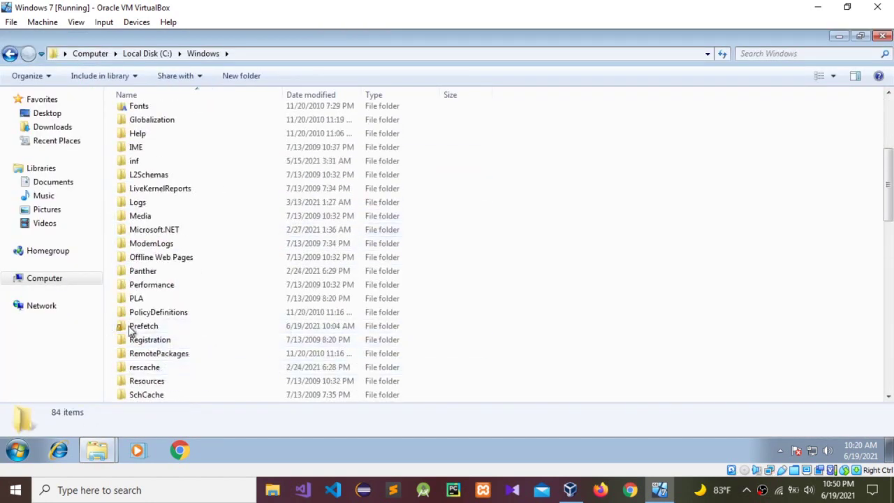
double_click(139, 332)
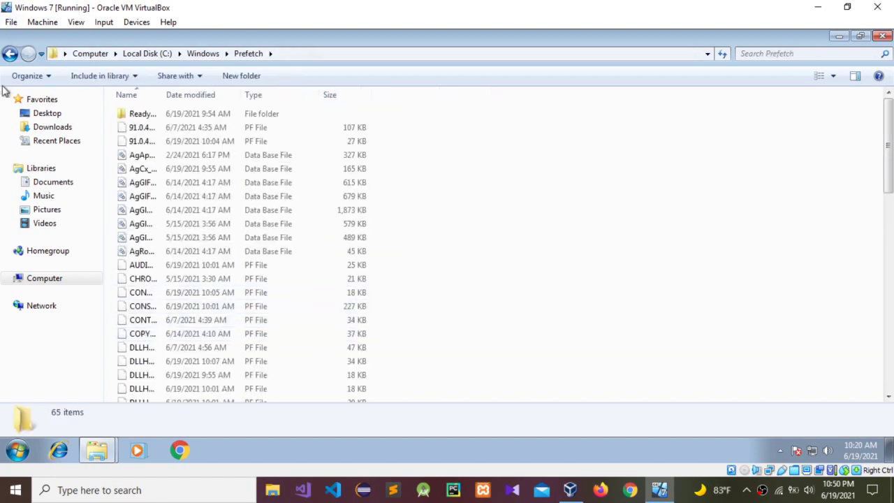
- Return to the Windows folder, check the Prefetch folder's details, and reopen the folder
click(10, 55)
scroll(178, 387, down, 2)
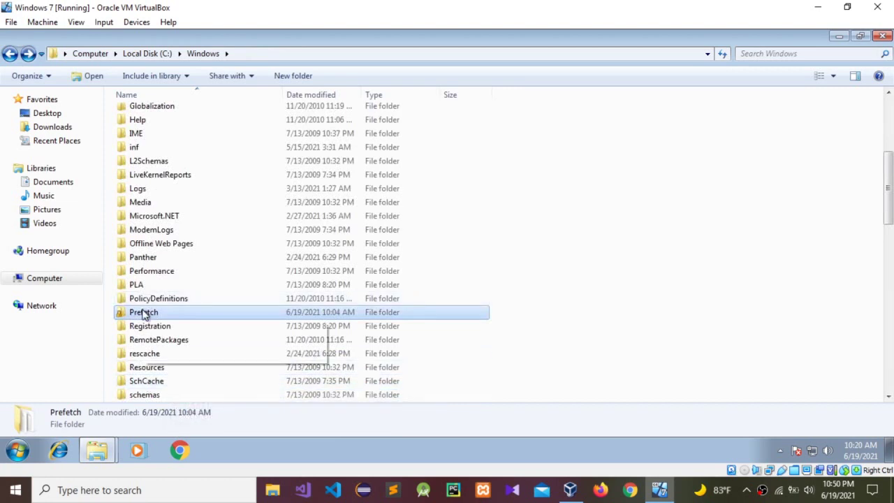
mouse_move(144, 315)
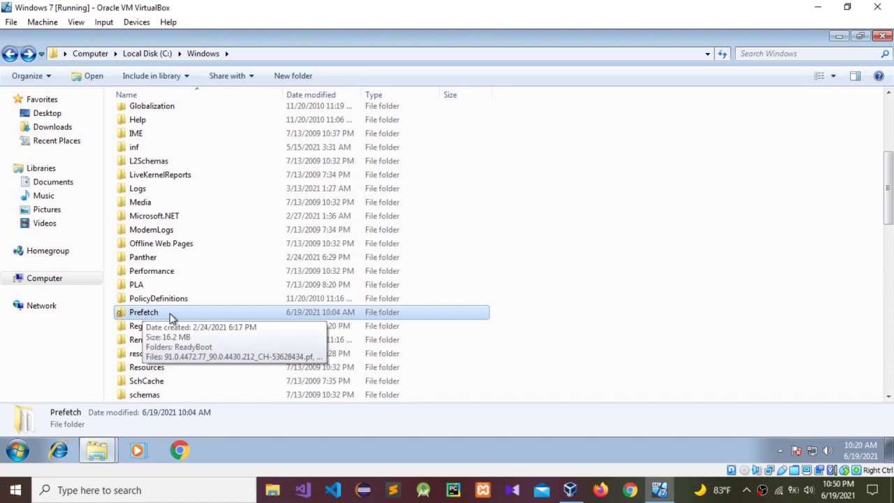
double_click(172, 318)
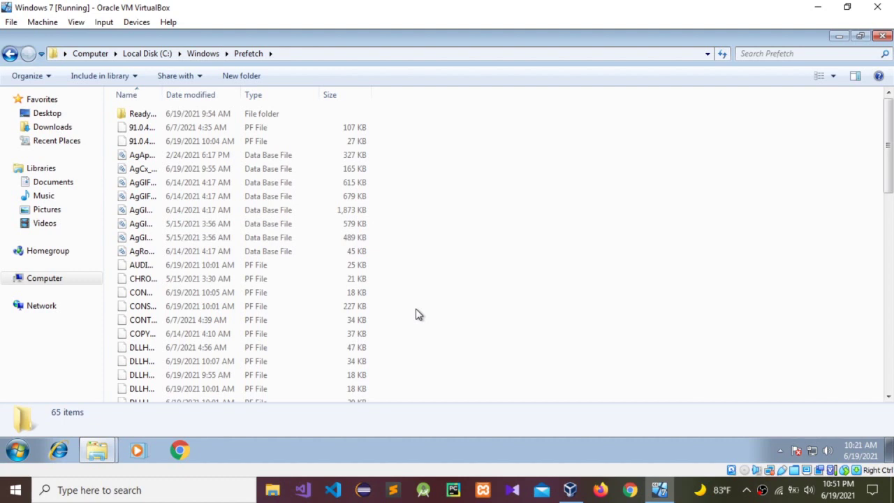
- Switch to the WinPrefetchView folder and run WinPrefetchView.exe to list the prefetch files
click(96, 450)
click(93, 402)
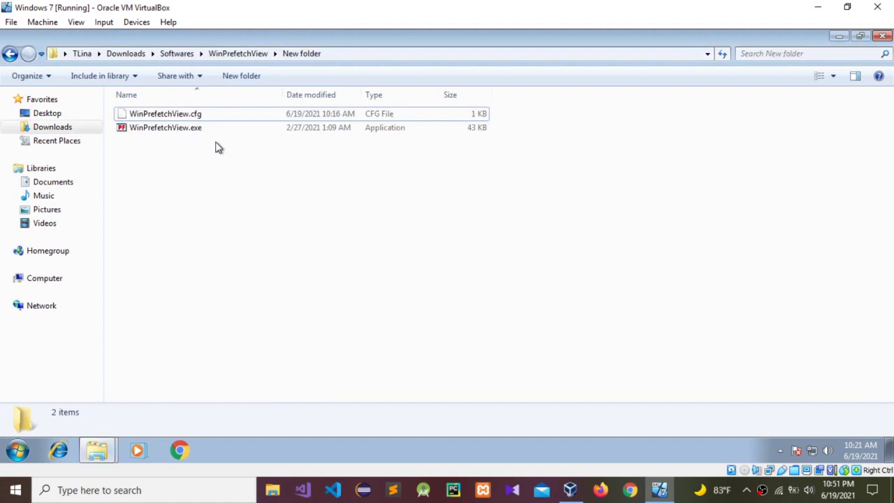
double_click(176, 130)
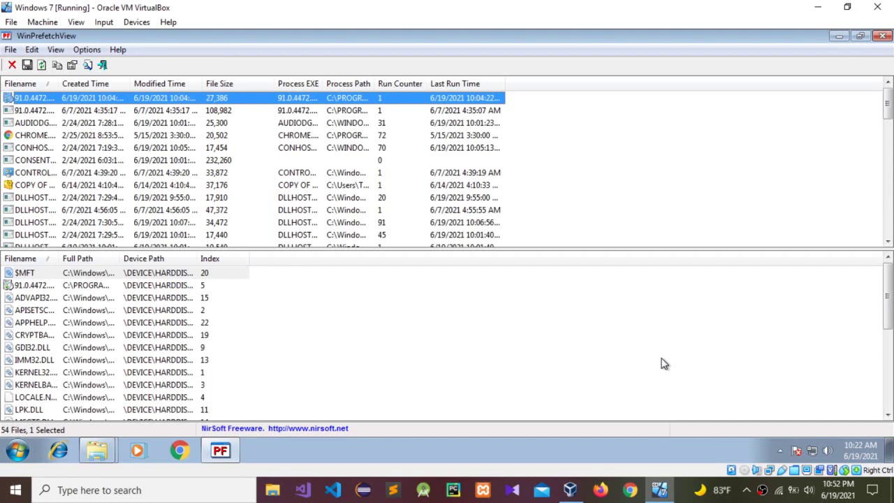
click(682, 497)
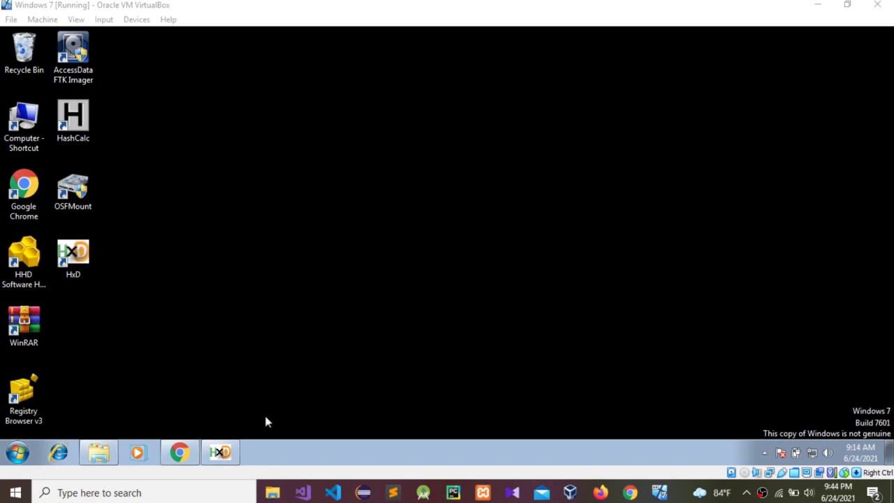
- Try to view File Signature Analysis.jpg from the HxD Data folder as a picture, and close the viewer
click(220, 452)
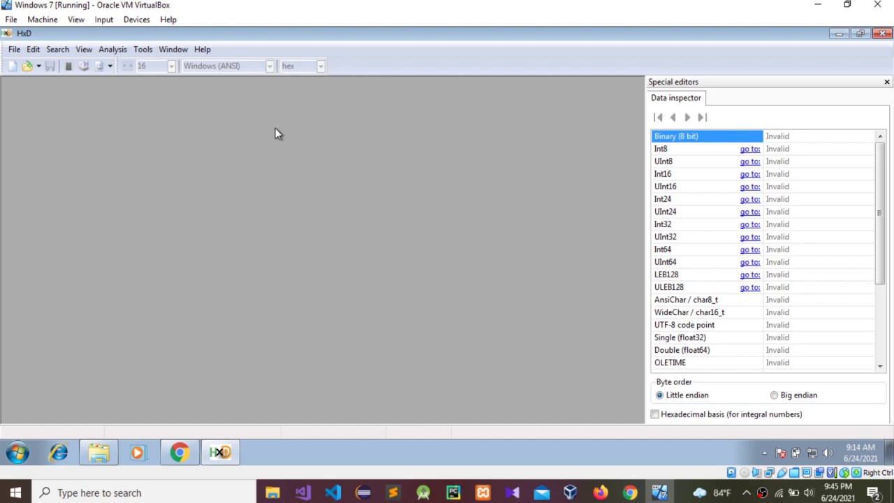
click(98, 453)
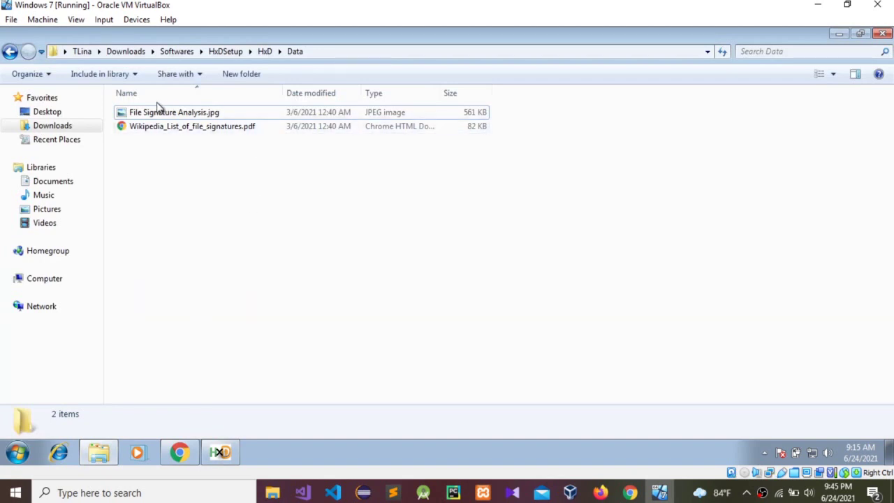
double_click(201, 116)
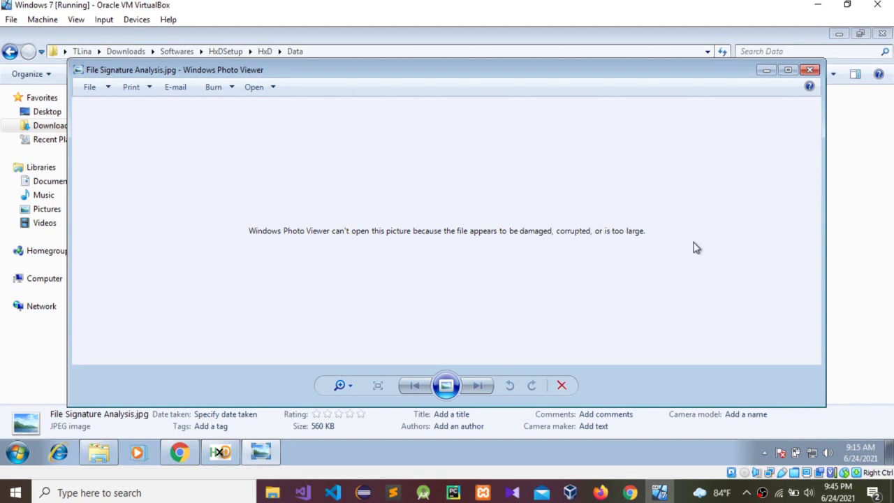
click(809, 70)
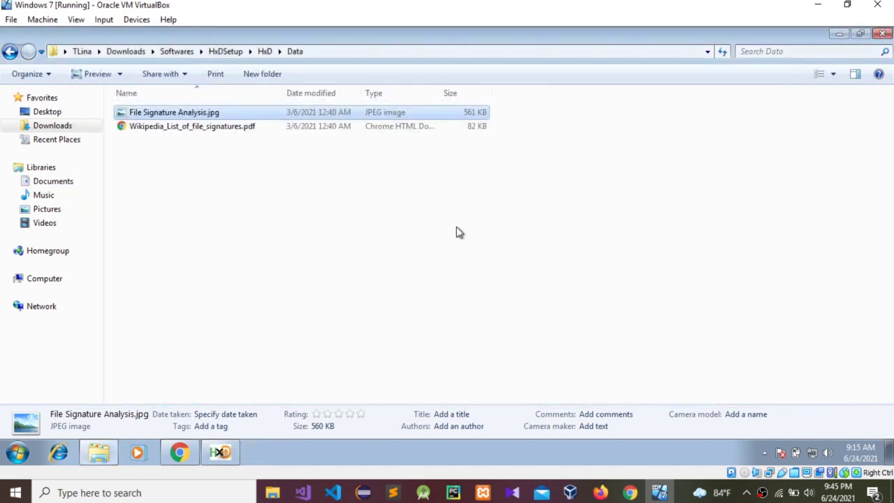
- Switch to HxD and open File Signature Analysis.jpg from the Data folder
click(219, 453)
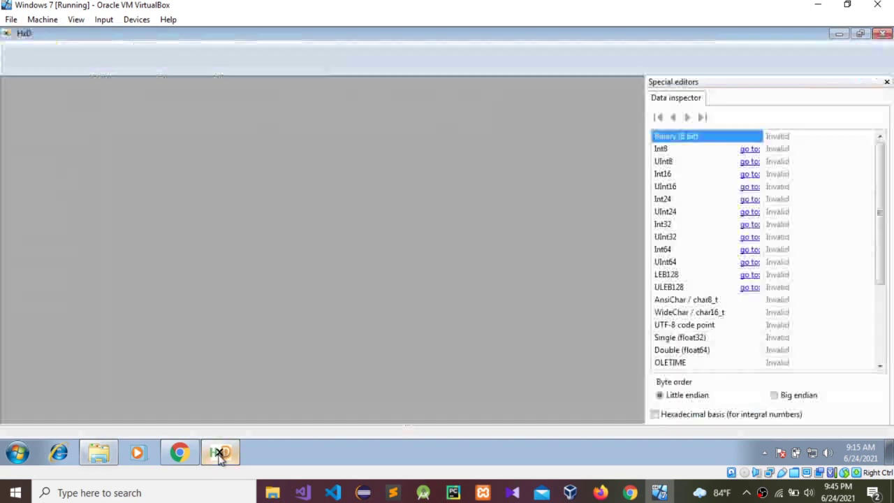
click(15, 50)
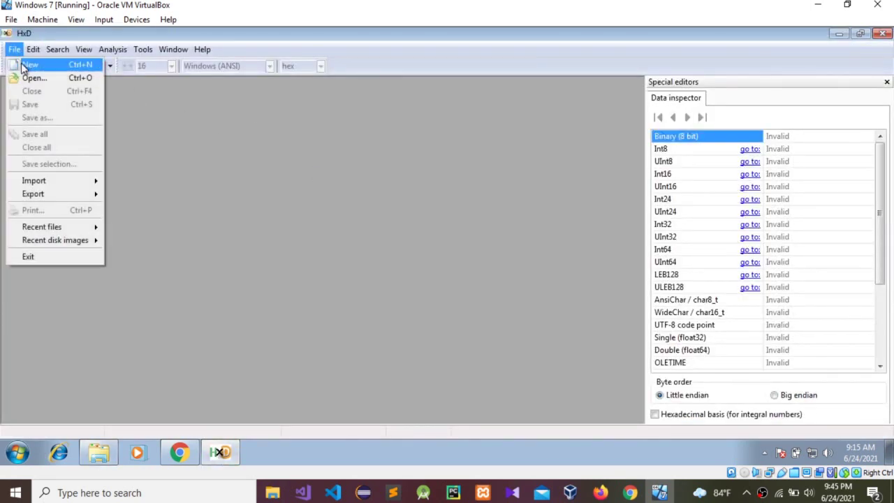
click(28, 77)
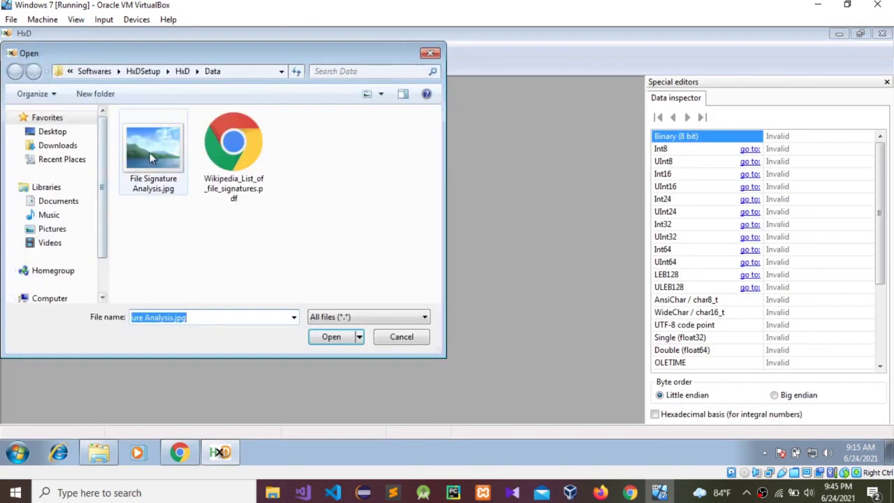
click(149, 153)
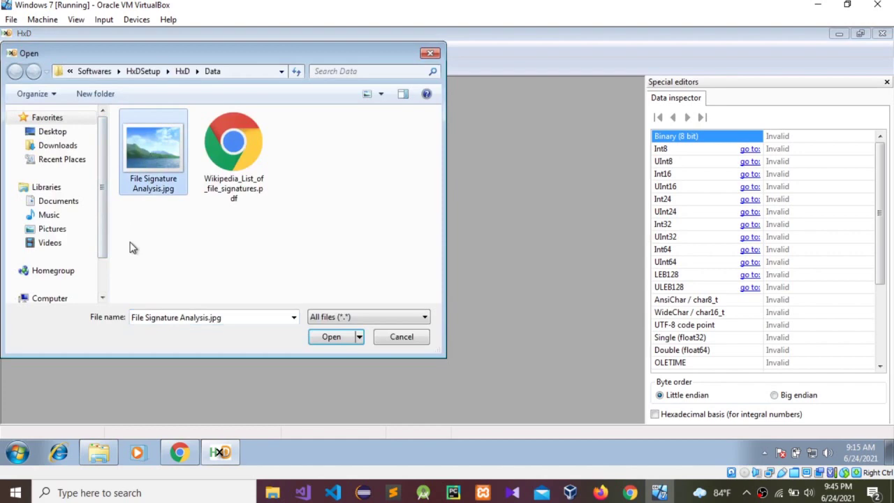
click(349, 338)
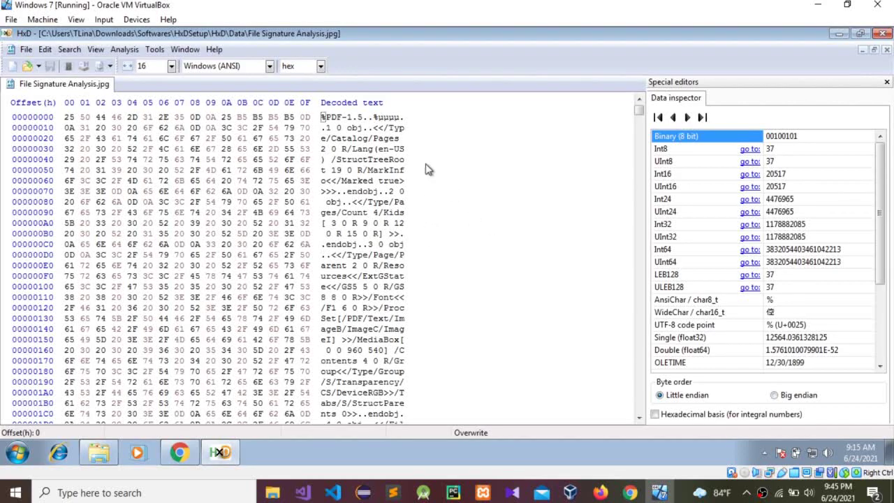
click(320, 66)
click(370, 71)
click(269, 67)
click(320, 66)
click(268, 65)
click(380, 61)
- Examine the file signature by highlighting the first four bytes, 25 50 44 46, and the matching PDF characters in the decoded text
drag(67, 116, 122, 117)
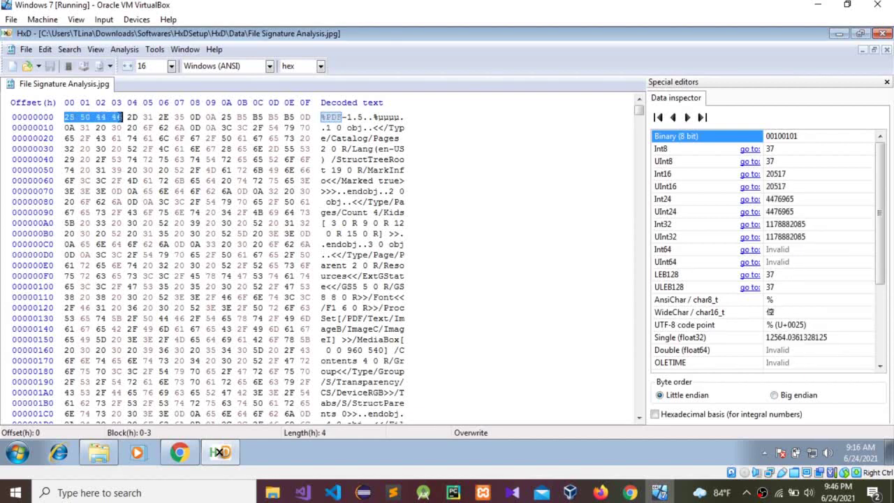
click(324, 116)
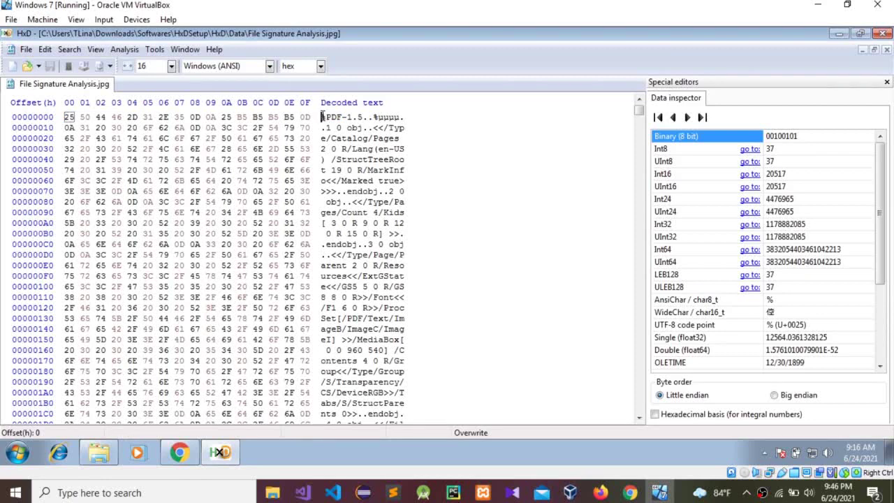
drag(324, 116, 343, 116)
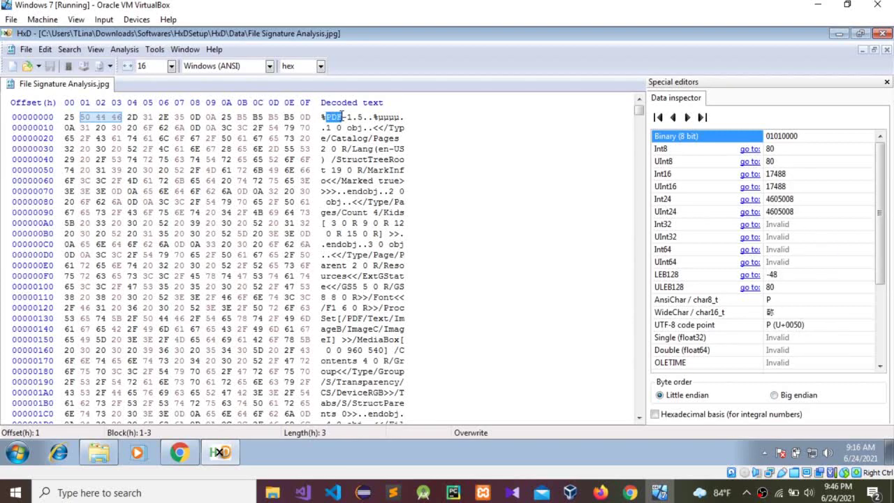
click(342, 116)
drag(343, 117, 328, 117)
drag(67, 117, 120, 117)
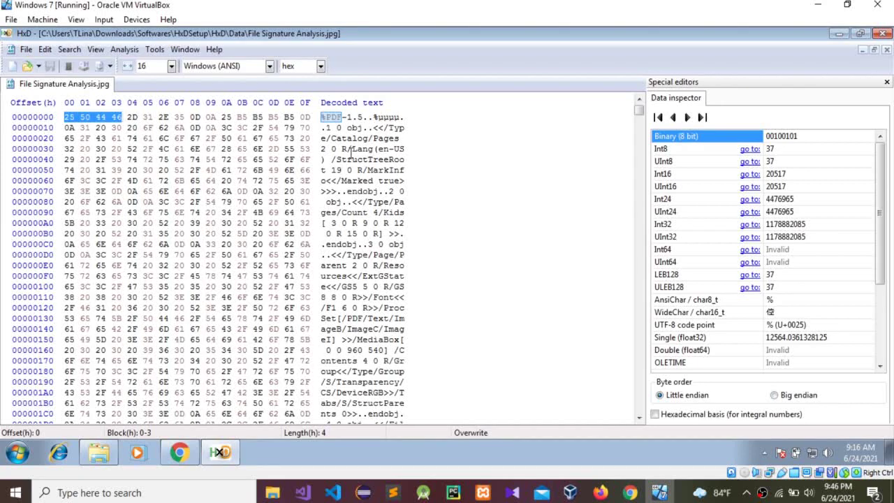
- Select the first four bytes, 25 50 44 46, at offset 00000000 and copy them
click(99, 116)
drag(67, 116, 121, 116)
right_click(93, 114)
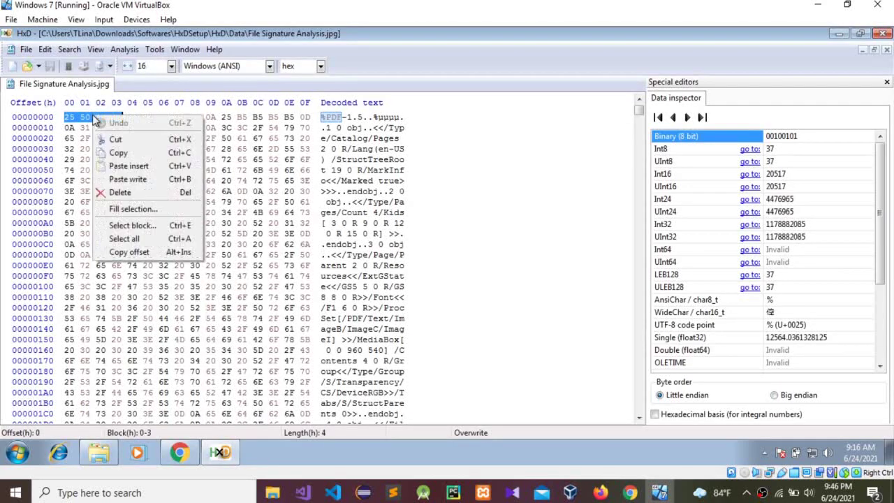
click(126, 153)
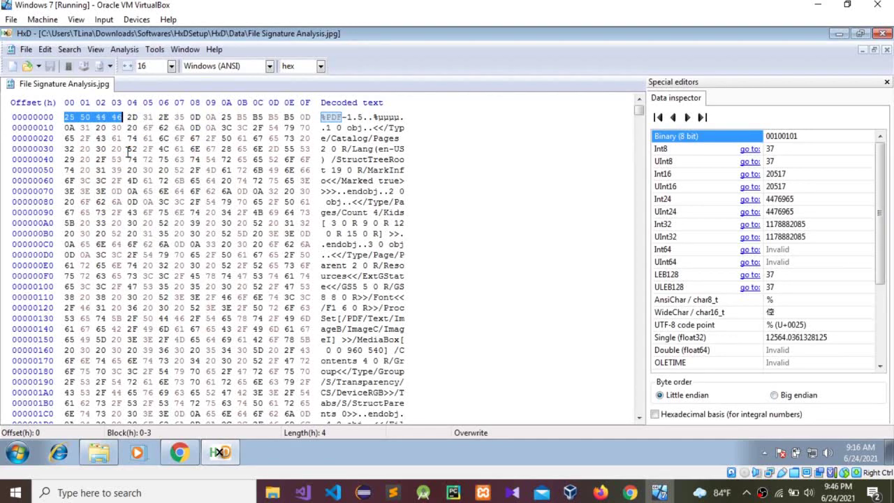
- Switch to the file signatures PDF in Chrome and search it for the copied signature without spaces, 25504446
click(179, 452)
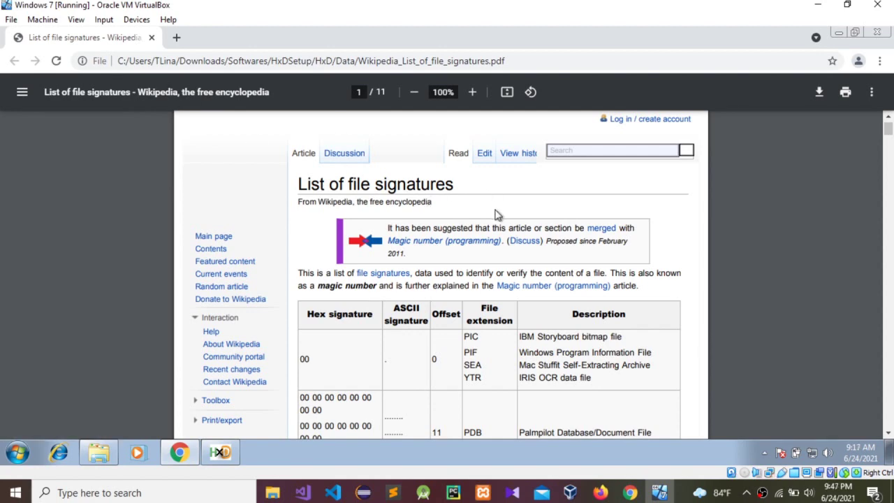
key(ctrl+f)
drag(675, 86, 640, 86)
key(ctrl+v)
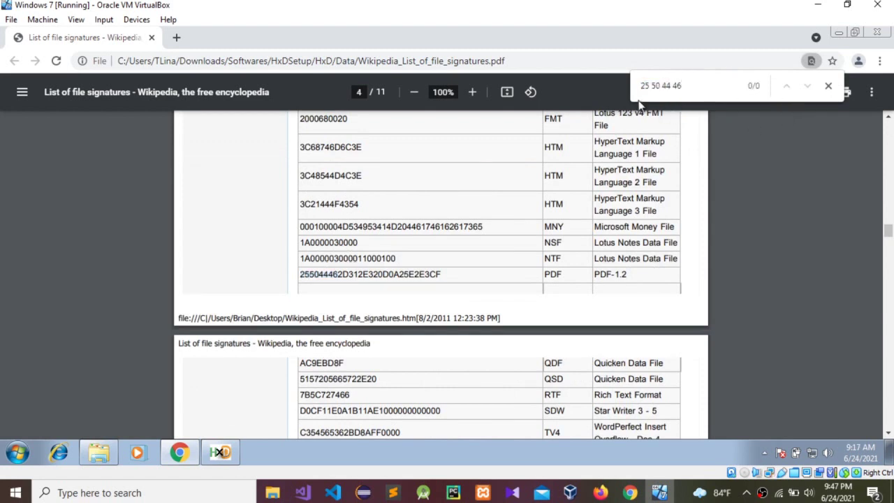
click(653, 86)
key(BackSpace)
click(661, 85)
key(BackSpace)
click(670, 85)
key(BackSpace)
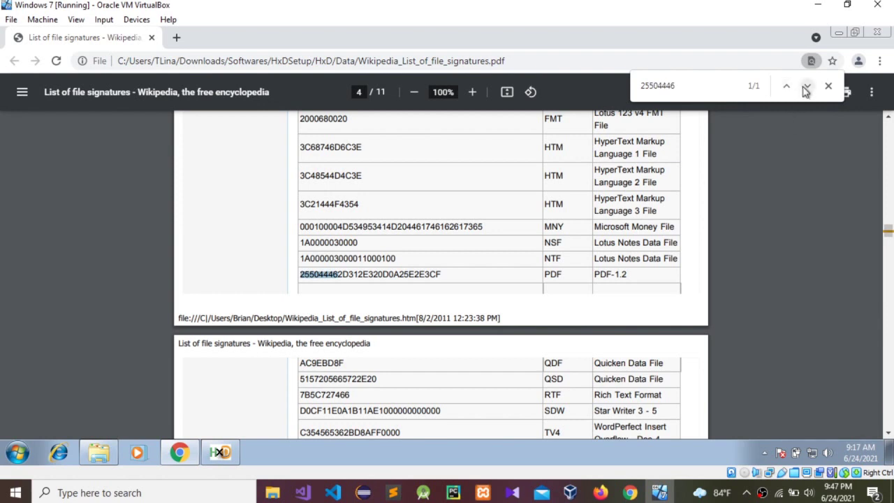
- Examine the matching signature entry on page 4 and highlight its PDF extension
click(302, 274)
mouse_move(302, 274)
mouse_down()
mouse_move(329, 273)
mouse_move(300, 273)
mouse_up()
click(323, 273)
drag(562, 275, 541, 274)
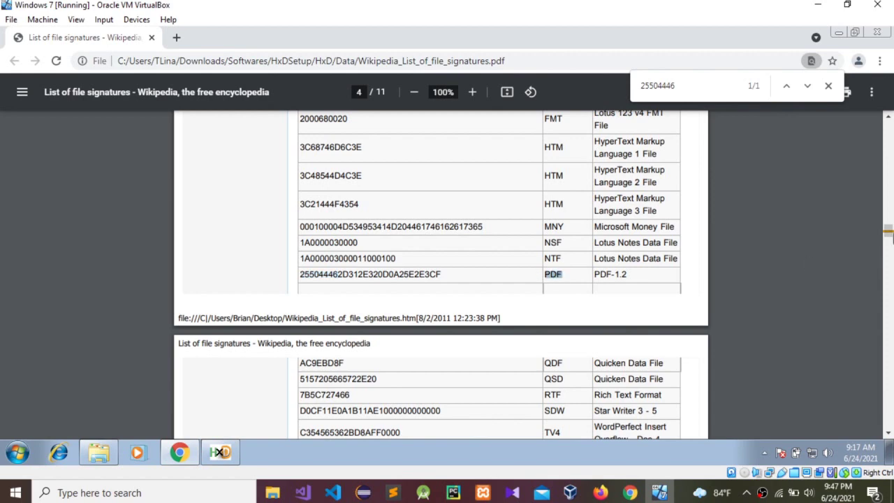
- Check the table headings on page 1, highlight the matched entry's PDF extension again, and switch back to HxD
drag(888, 208, 888, 131)
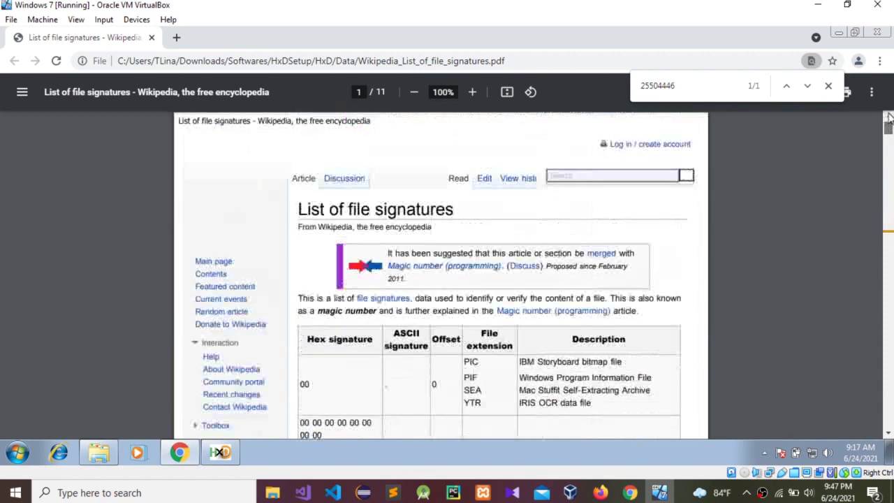
scroll(504, 360, down, 1)
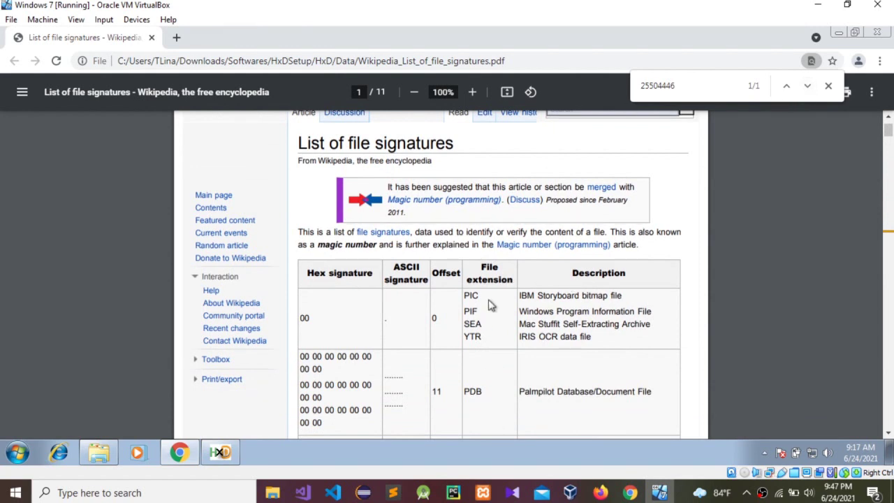
click(807, 86)
drag(566, 274, 546, 275)
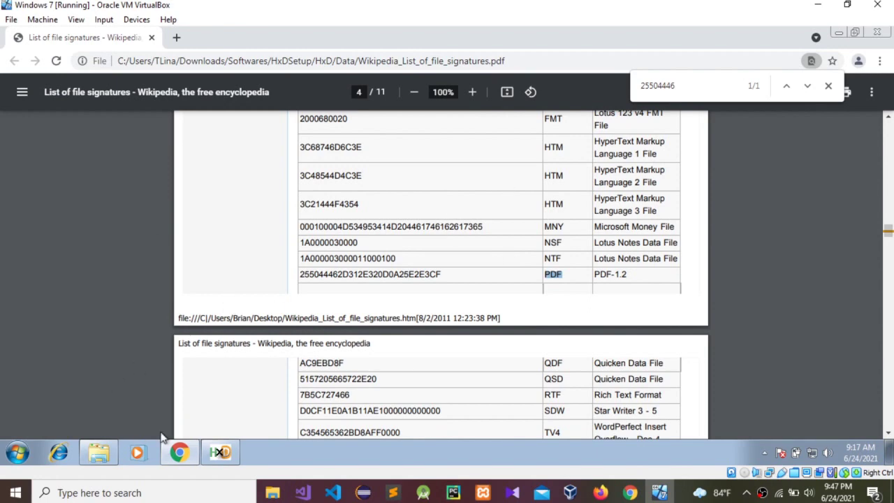
click(220, 452)
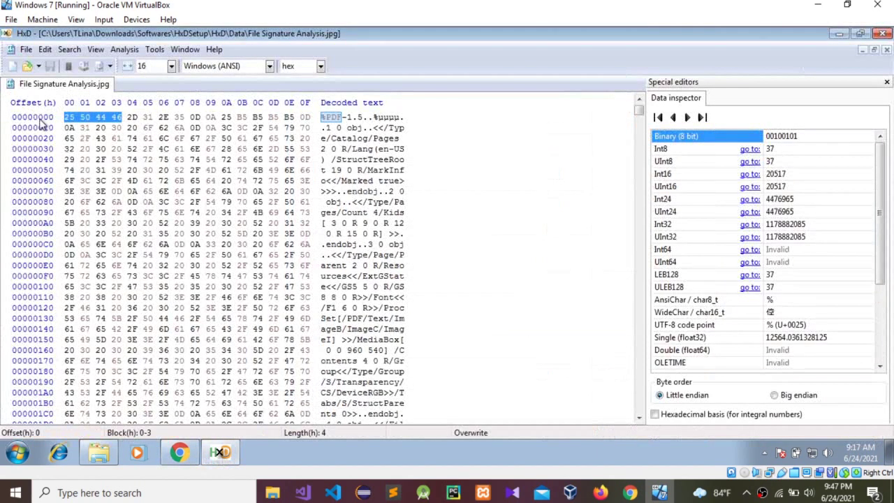
- Compare the file's first bytes in HxD with the 25504446 signature match in the PDF list in Chrome
click(69, 116)
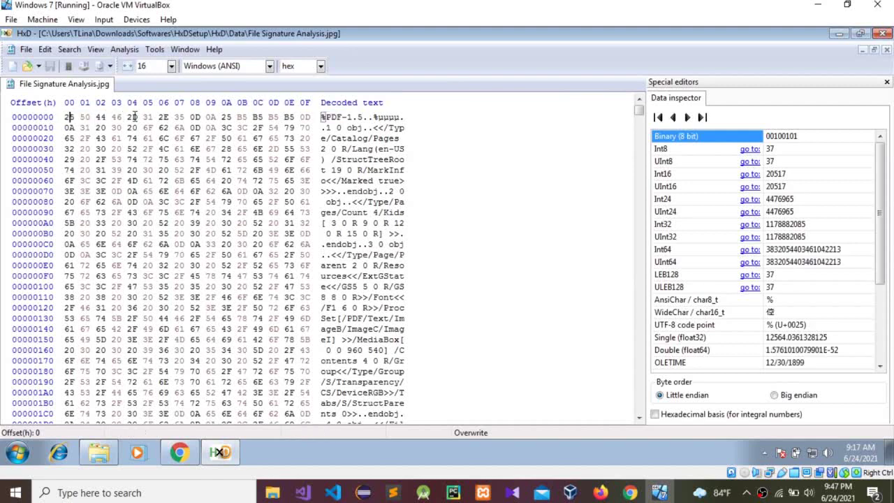
click(180, 452)
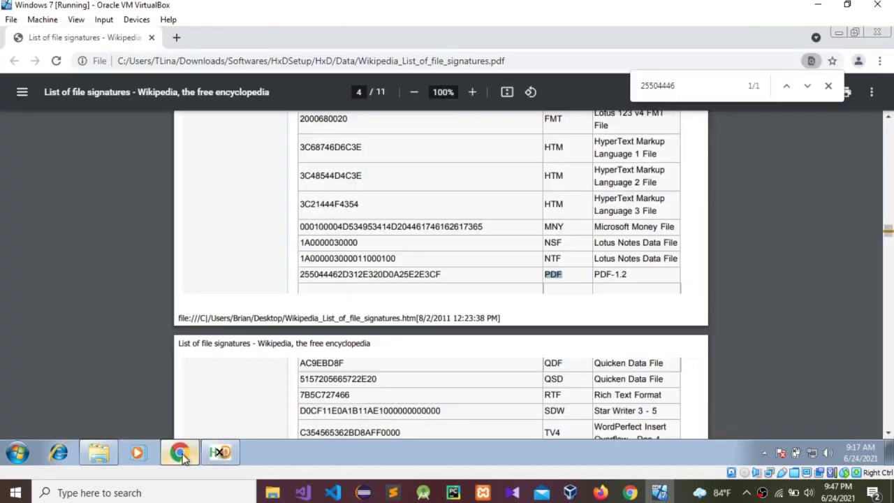
click(807, 85)
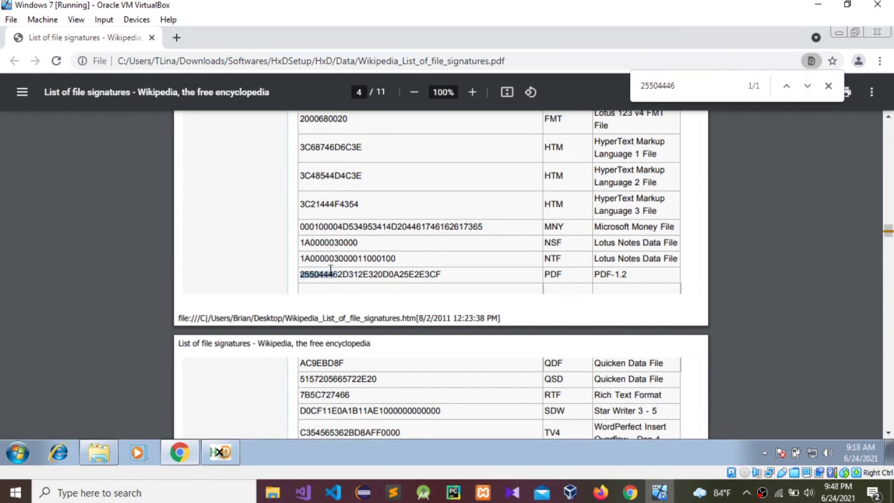
- Rename File Signature Analysis.jpg in the Data folder to File Signature Analysis.pdf, accept the extension change, and open the file
click(102, 452)
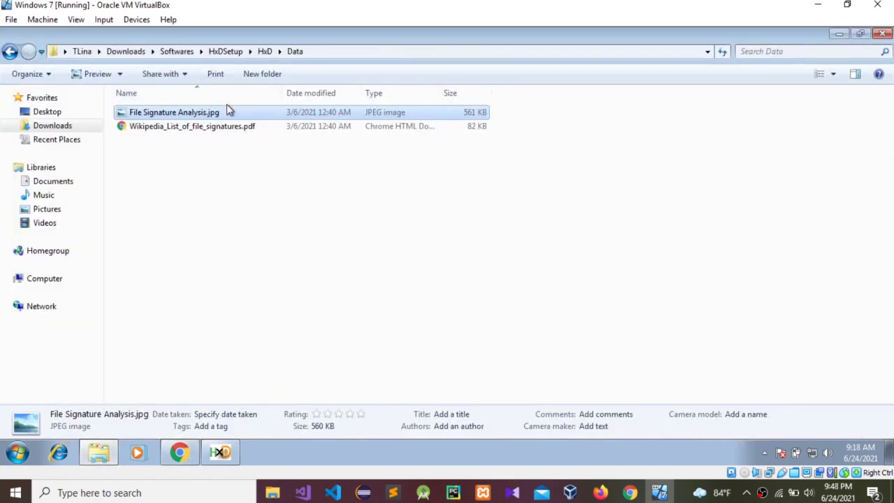
click(210, 113)
click(224, 113)
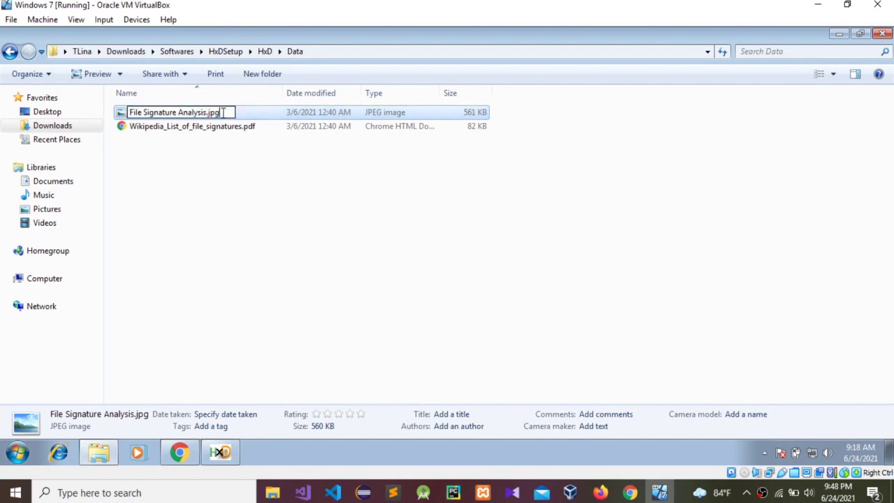
key(BackSpace)
key(BackSpace)
key(BackSpace)
text(pdf)
key(Return)
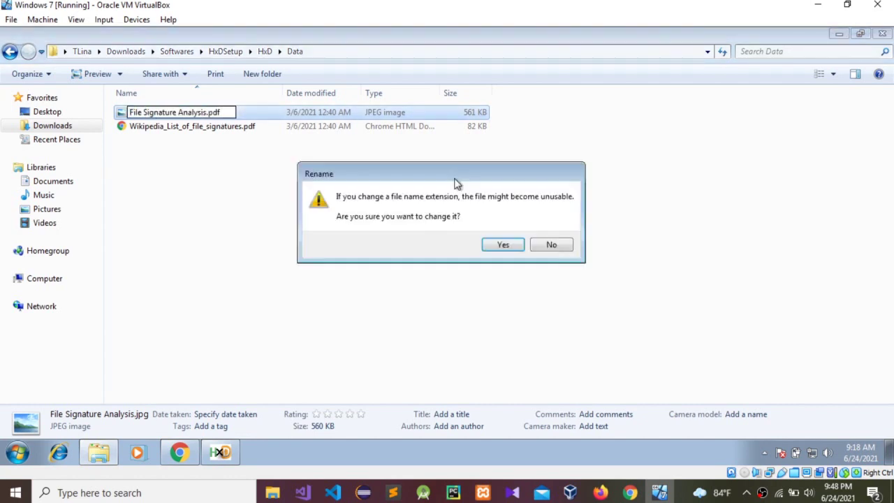
click(502, 244)
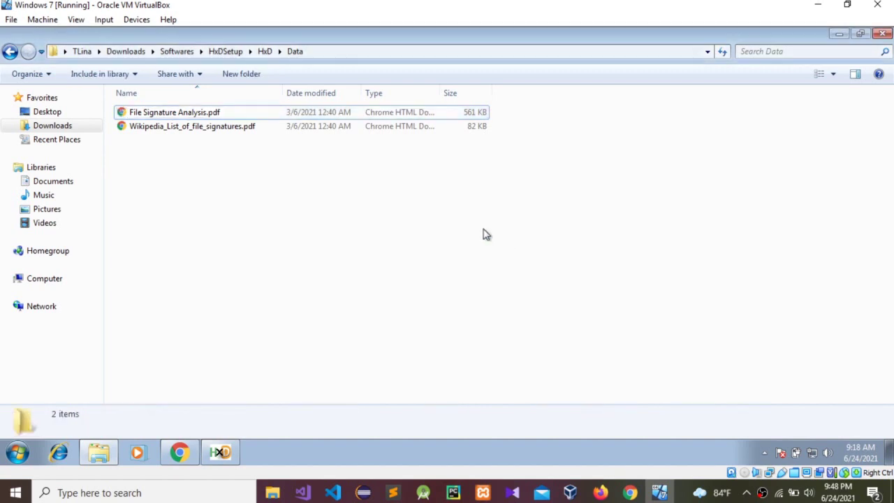
double_click(167, 114)
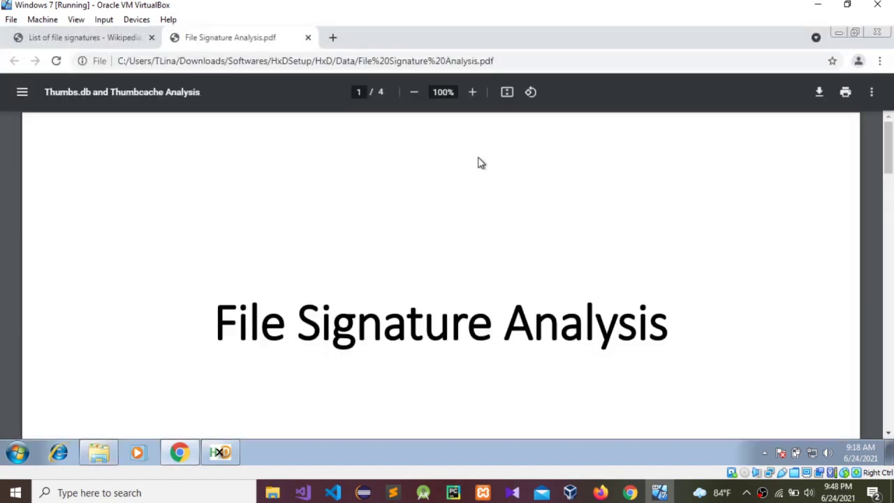
scroll(480, 163, down, 1)
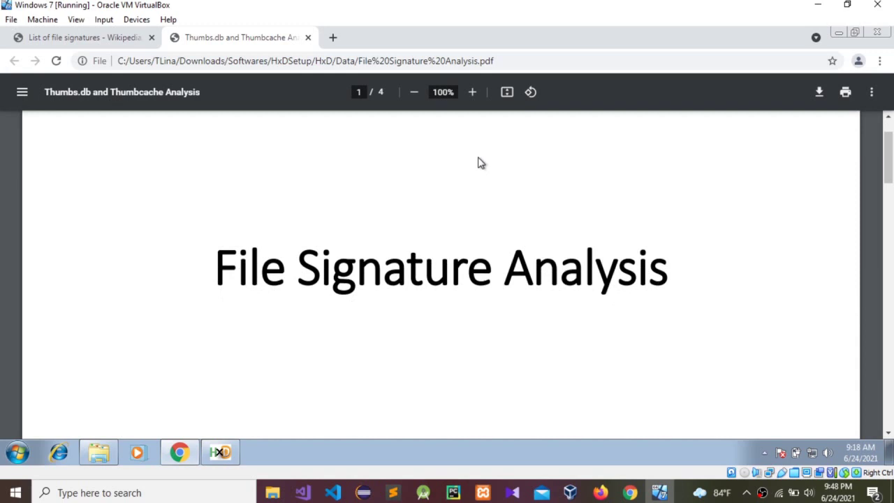
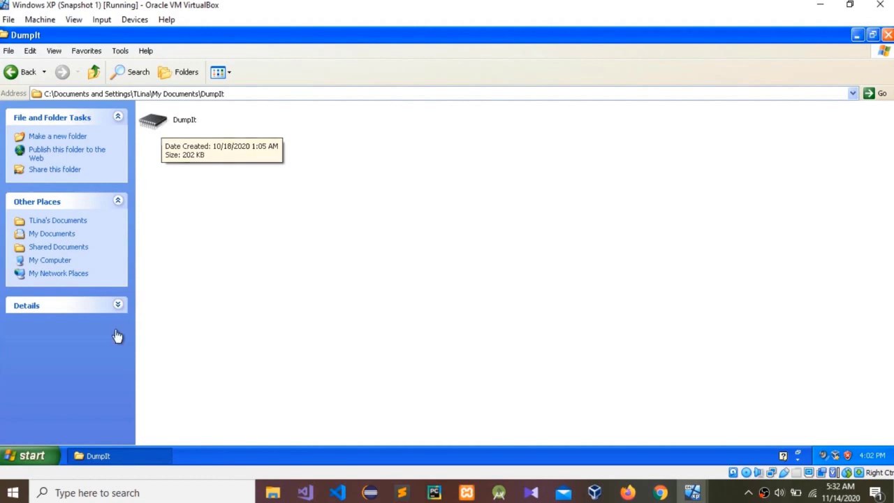
- In the Windows XP VM, open Command Prompt and change to the DumpIt directory inside My Documents
click(35, 455)
click(59, 251)
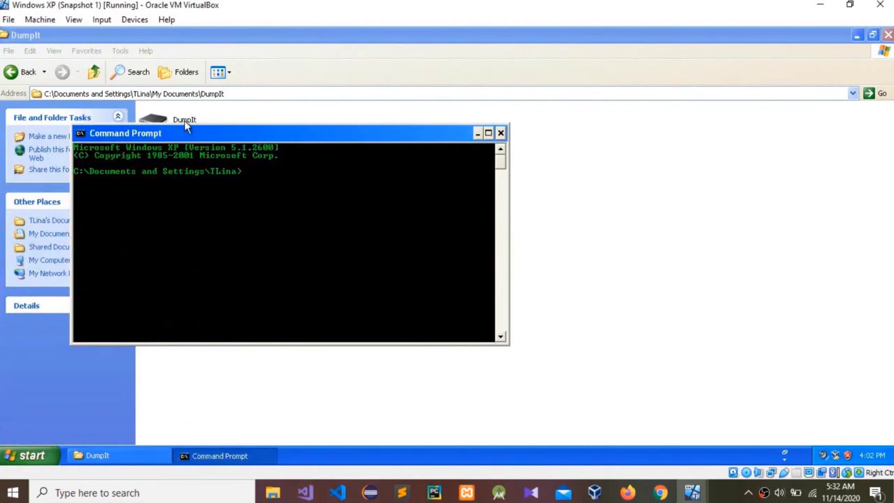
text(cd My Document)
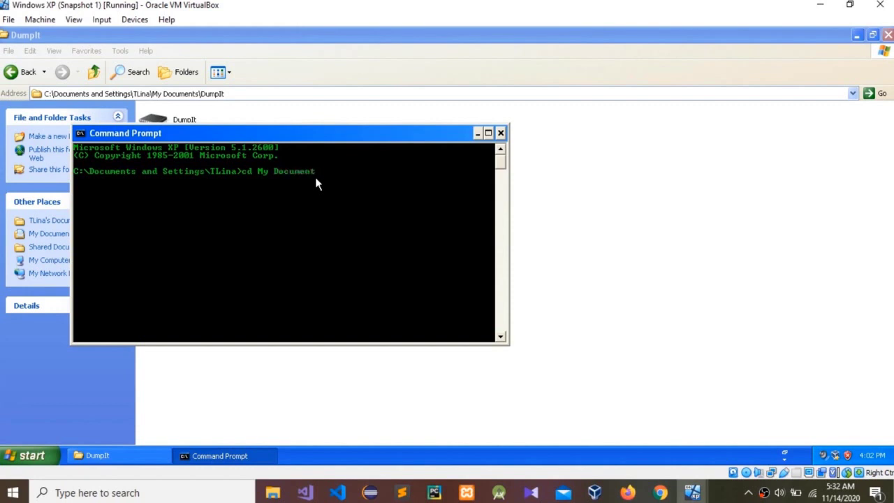
text(s)
key(Return)
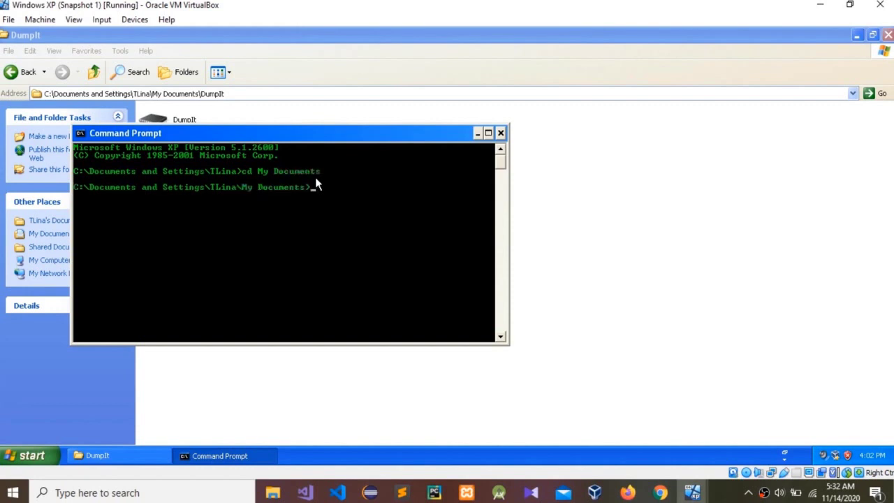
text(cd dump)
key(Tab)
key(Return)
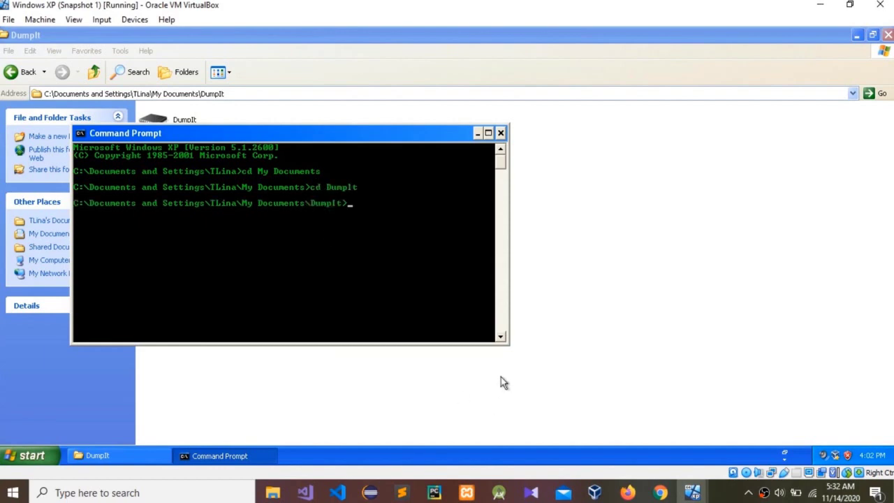
- Run DumpIt.exe and answer y to start the memory dump
text(dum)
key(Tab)
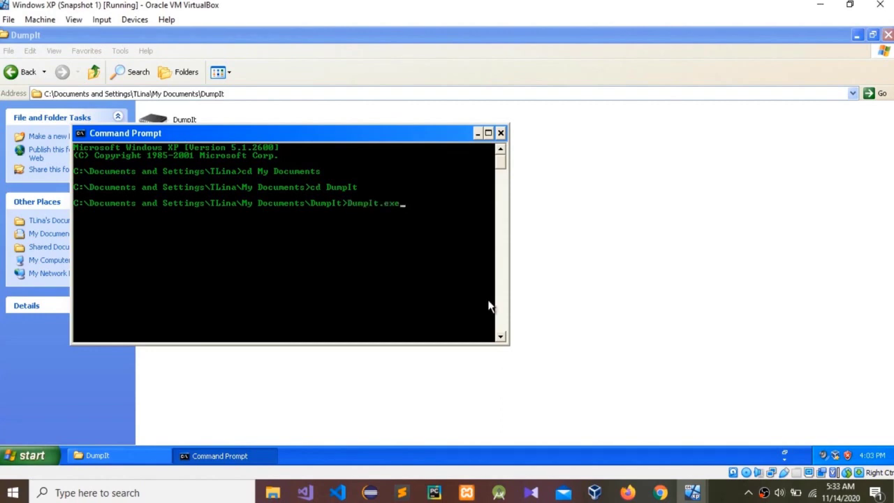
key(Return)
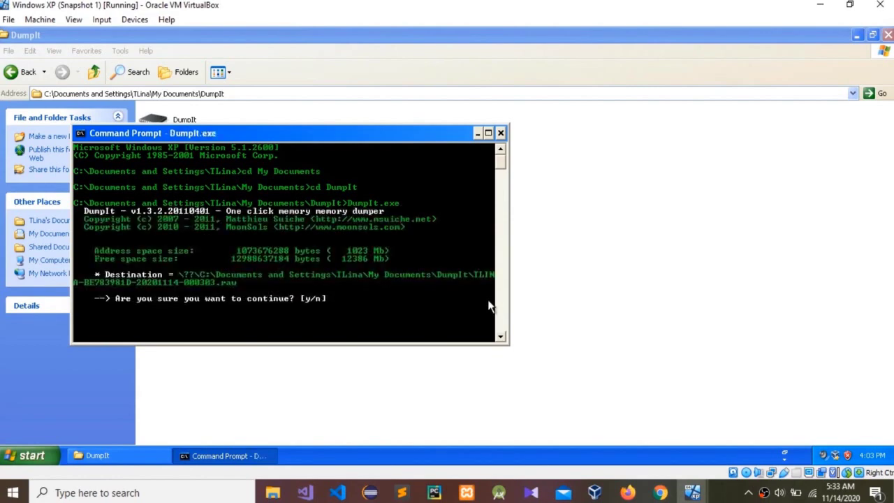
text(y)
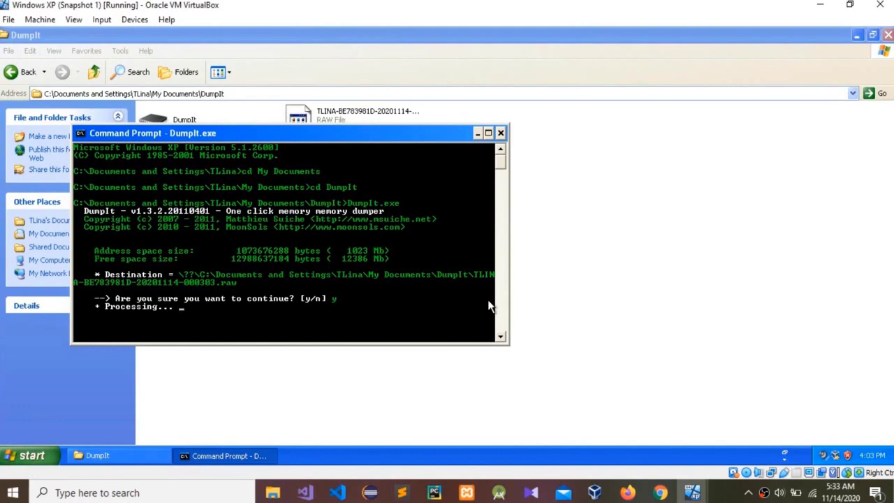
- Move the Command Prompt window clear of the folder's files, make it taller, and minimize it once the dump finishes
drag(247, 134, 532, 167)
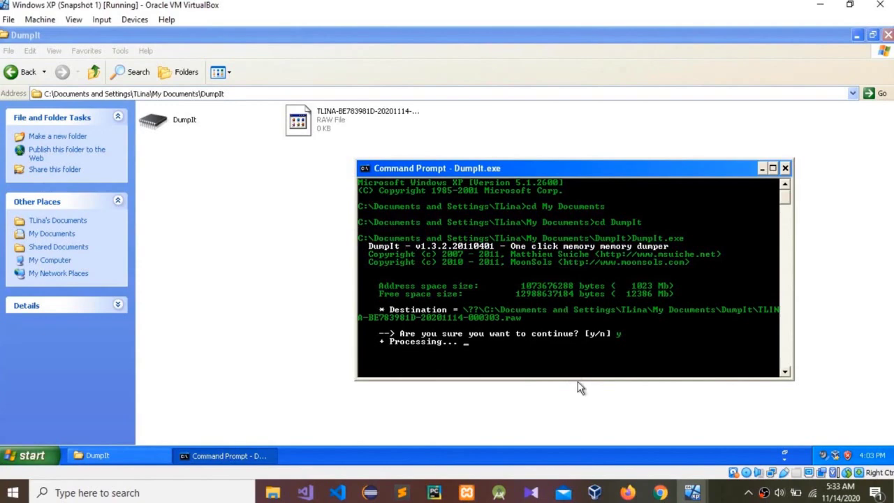
drag(576, 379, 577, 405)
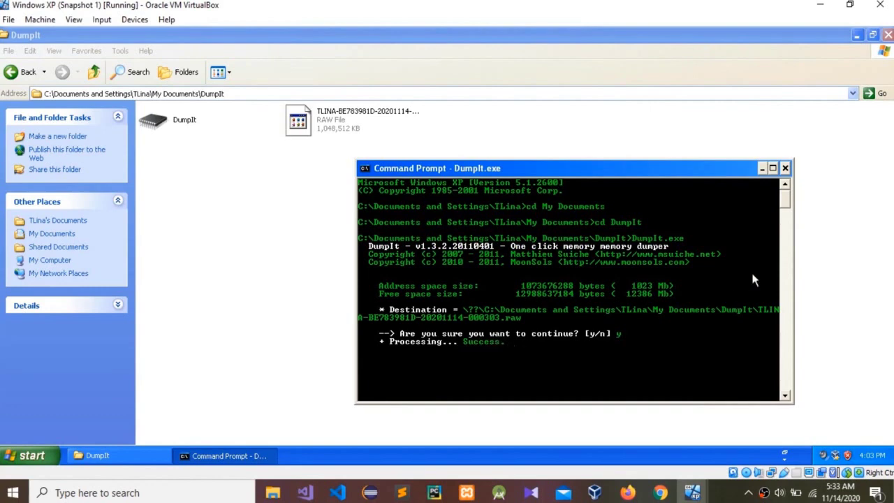
click(762, 168)
- Shorten the RAW dump's file name to the part before its first hyphen, keeping the .raw extension
mouse_move(338, 114)
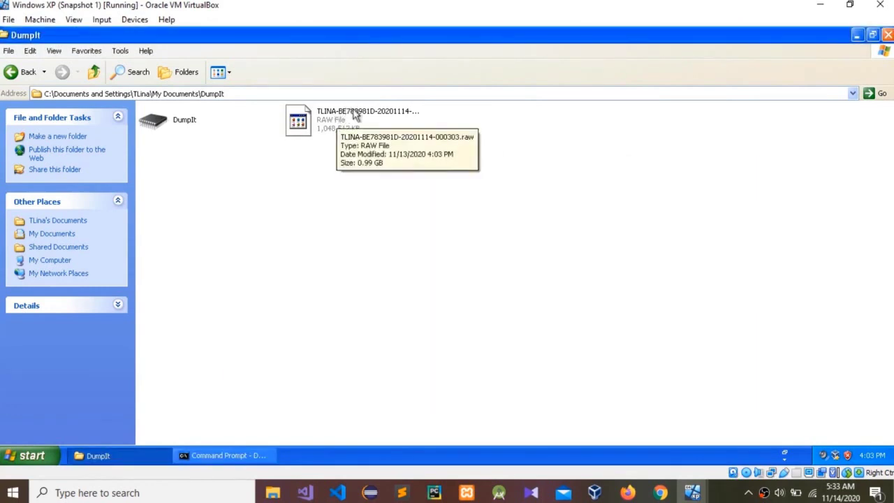
click(352, 112)
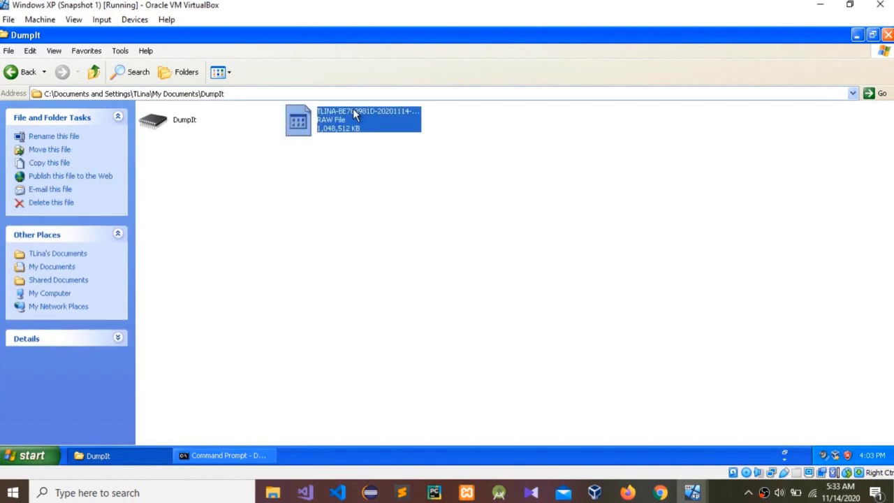
click(353, 111)
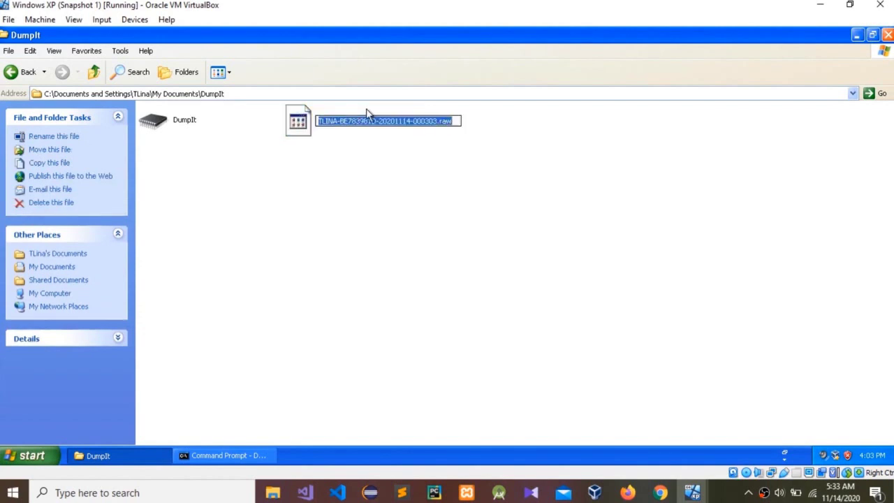
click(438, 120)
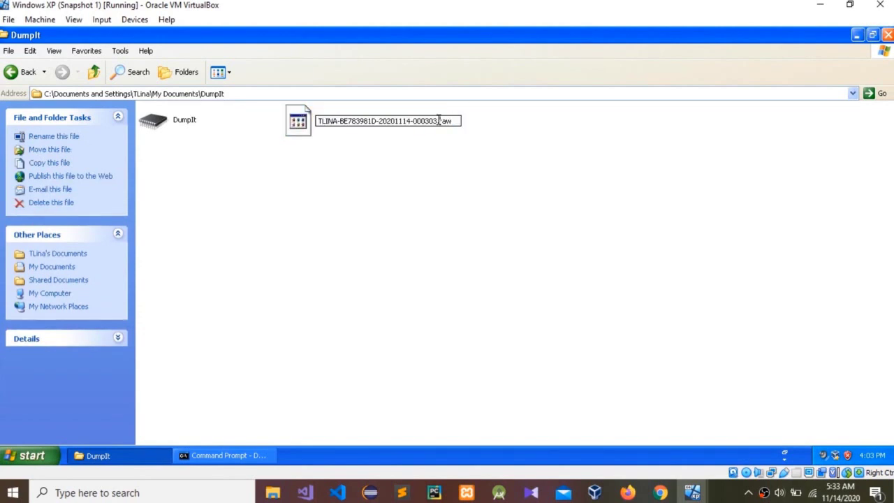
drag(438, 120, 337, 120)
key(BackSpace)
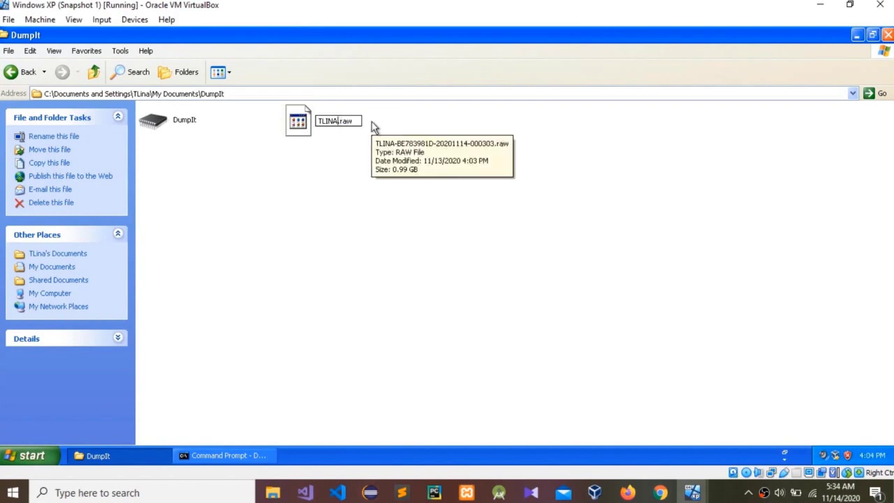
click(372, 121)
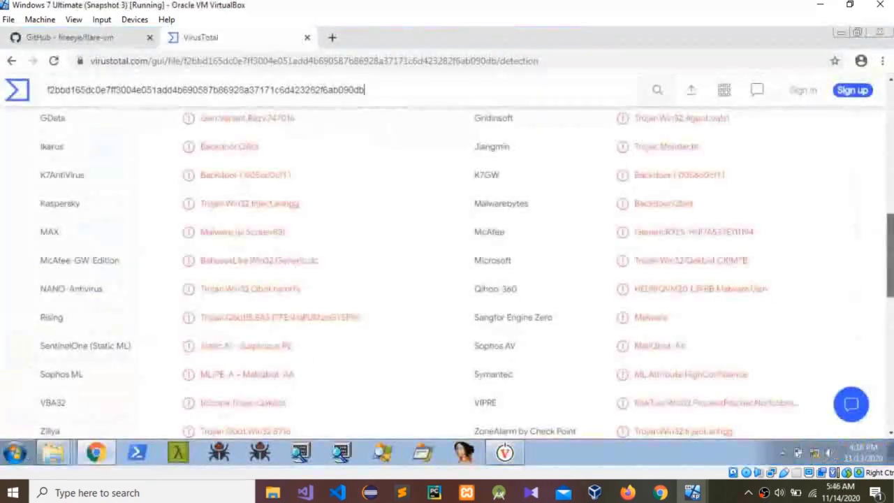
- In the Windows 7 Ultimate VM, search Google in a new Chrome tab for "where can i get malware samples"
click(332, 37)
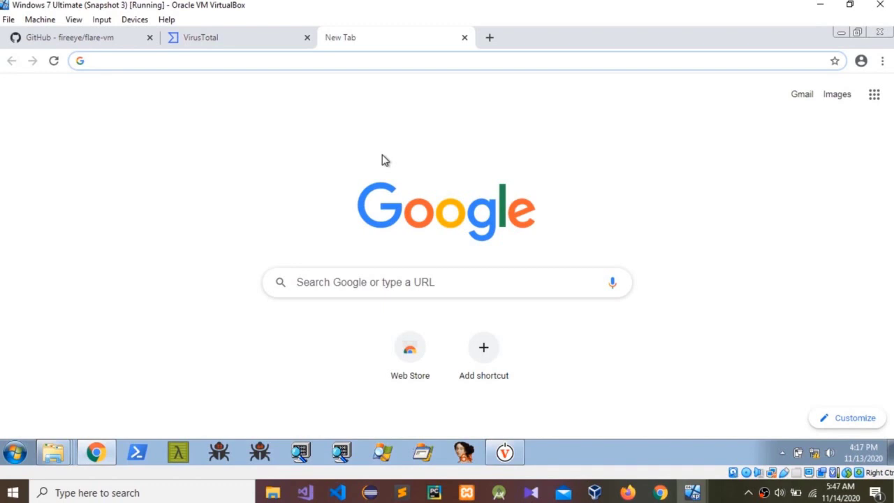
text(where)
key(Right)
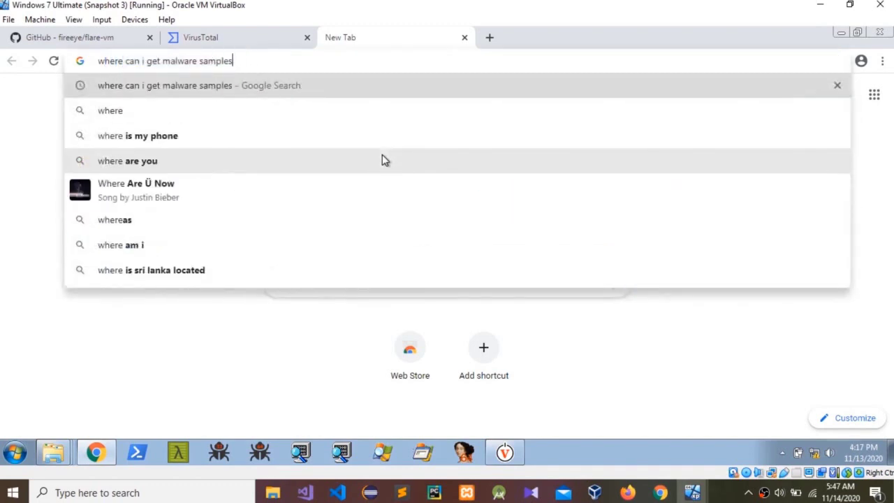
key(Return)
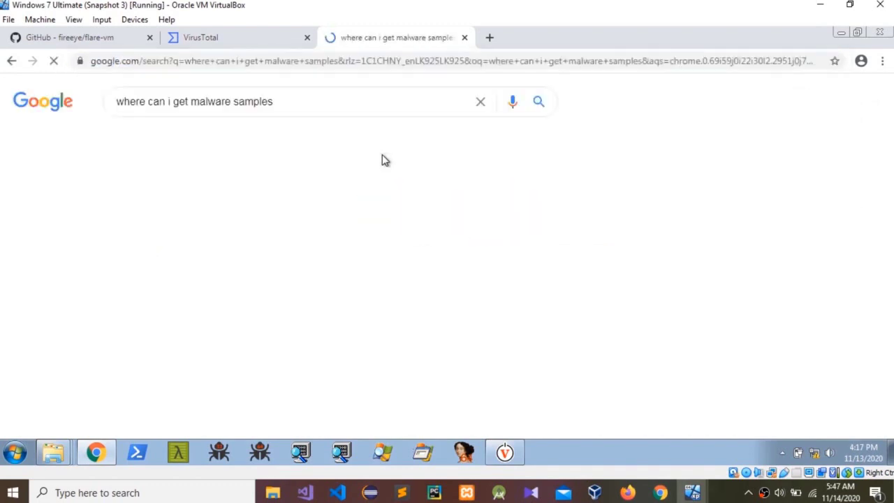
- Open the Malware Samples for Students | Pacific Cybersecurity result in a new tab and switch to it
scroll(433, 279, down, 3)
scroll(362, 285, down, 3)
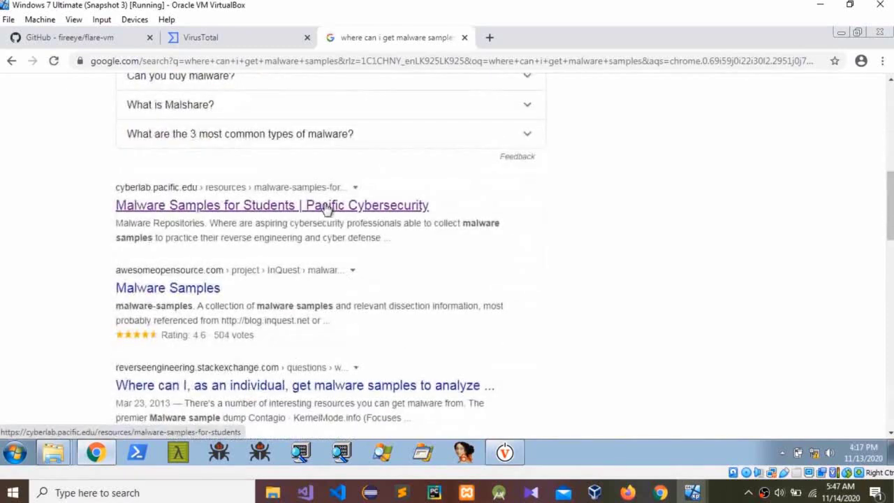
middle_click(337, 213)
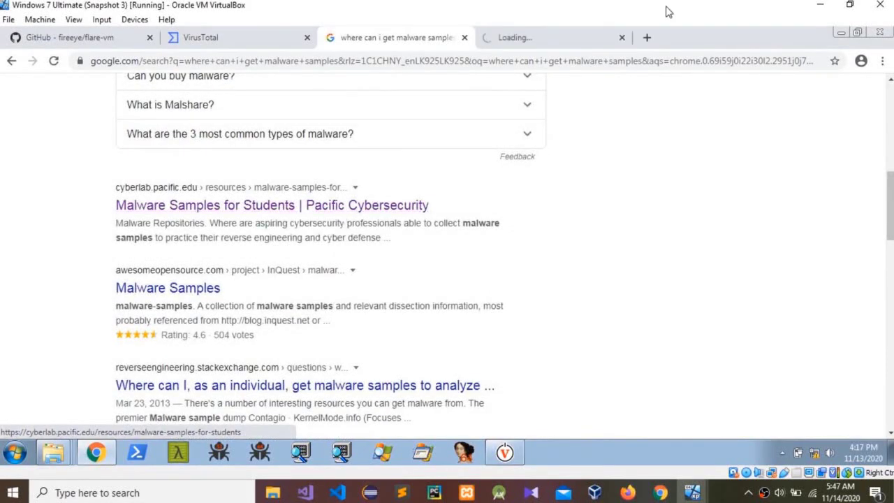
click(587, 36)
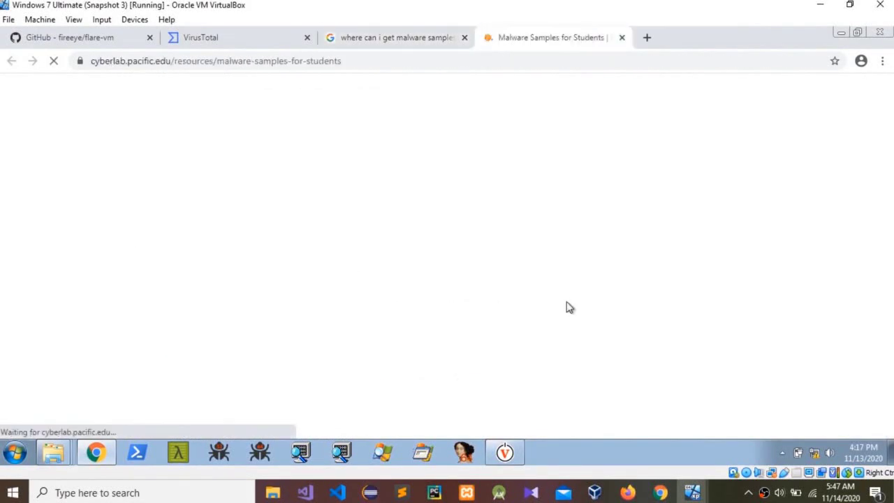
- Open the Malware Sample Sources for Researchers reference in its own tab and examine the listed malware sources
scroll(566, 306, down, 3)
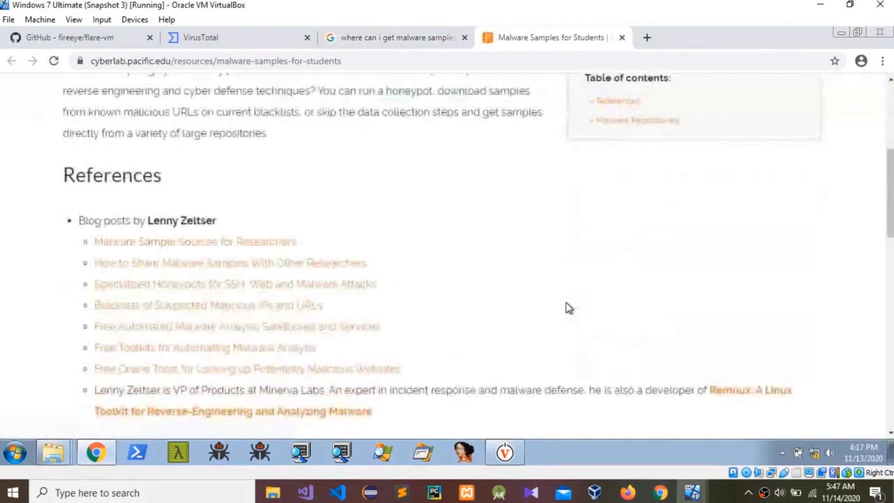
middle_click(274, 244)
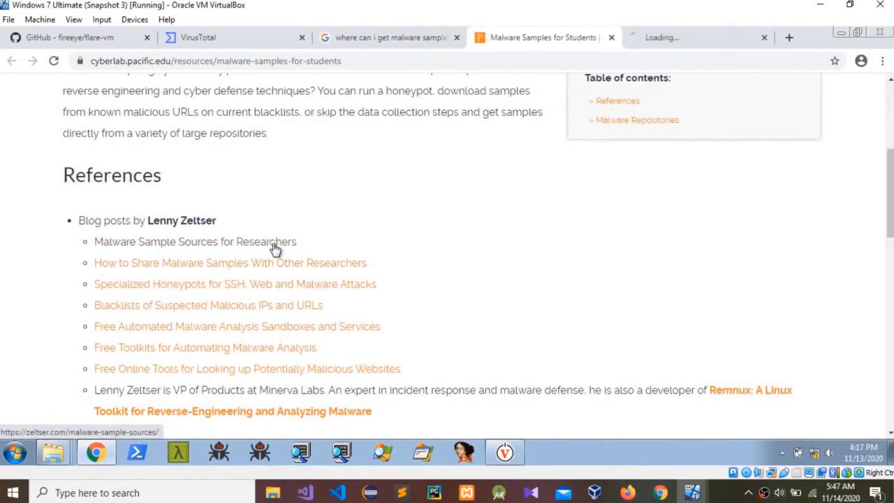
click(691, 40)
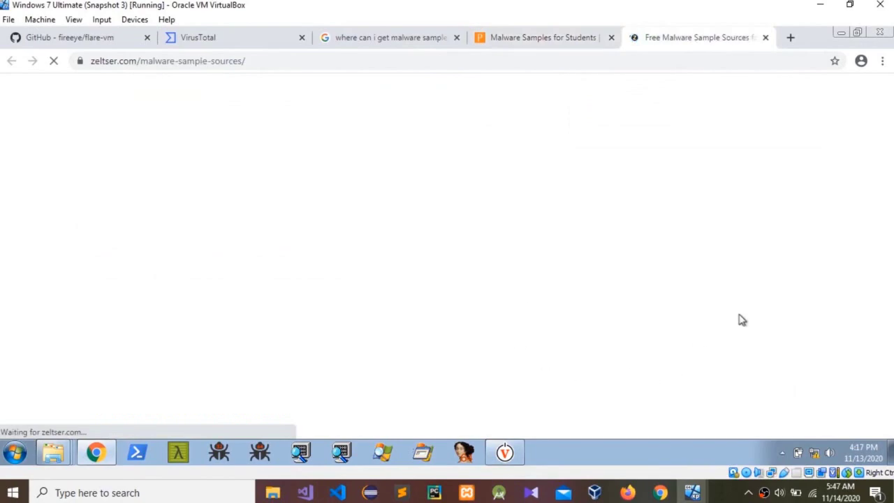
scroll(742, 320, down, 3)
scroll(741, 320, down, 3)
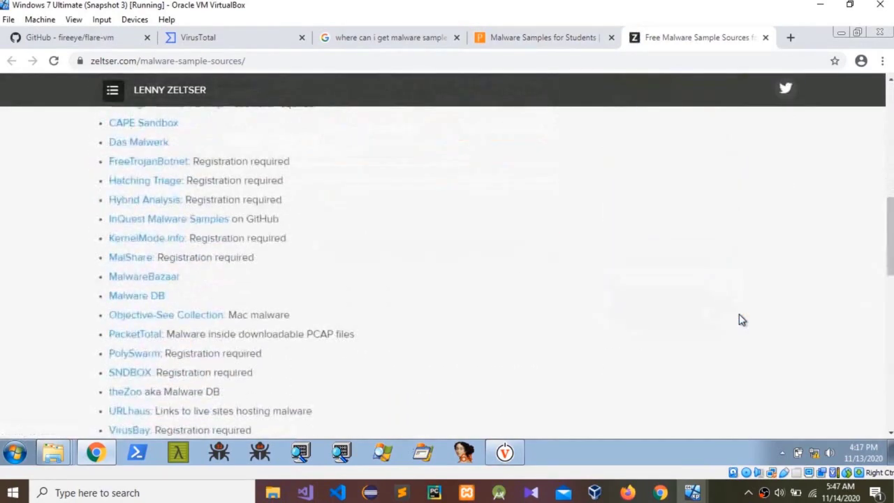
- Review the full list of free malware sample sources, from ANY.RUN down to vx-underground
scroll(738, 320, up, 1)
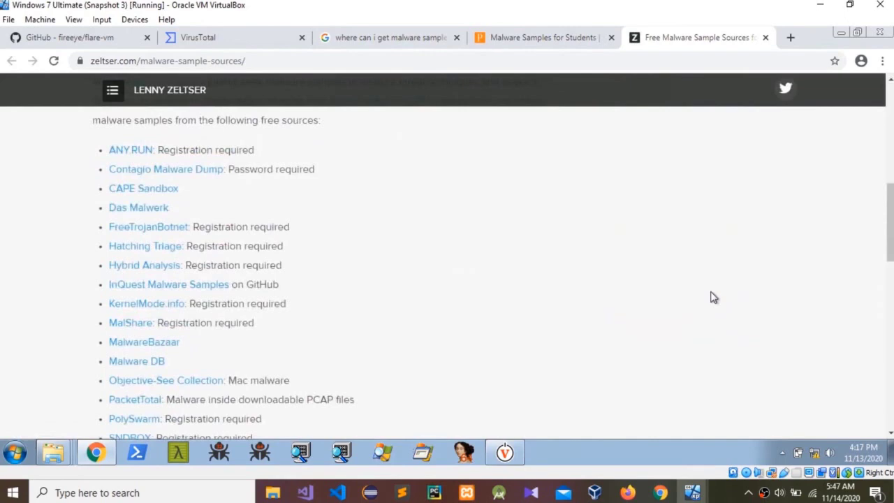
scroll(713, 298, down, 5)
scroll(713, 297, up, 4)
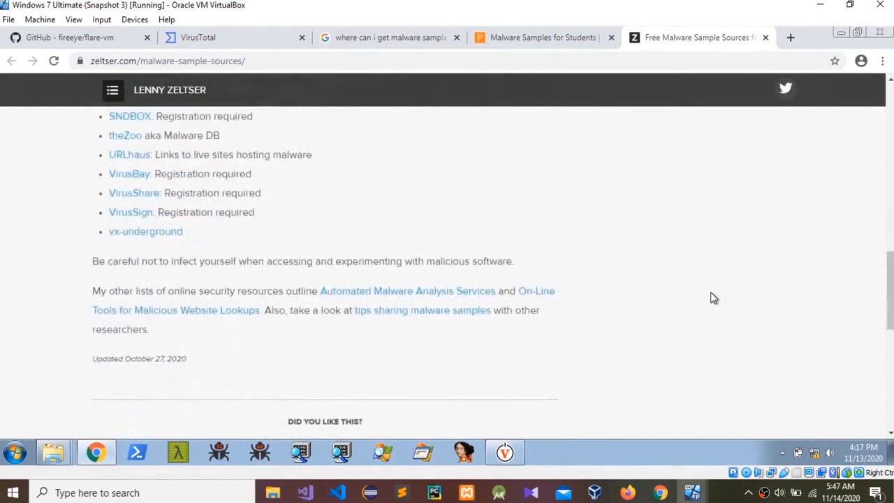
scroll(713, 297, down, 2)
scroll(711, 296, up, 3)
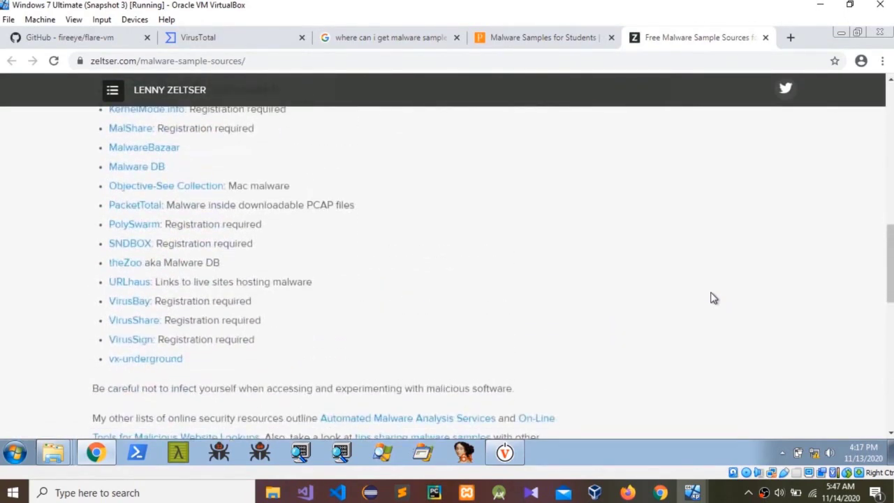
- Open the malc0de.com site in a new browser tab
click(790, 37)
click(201, 62)
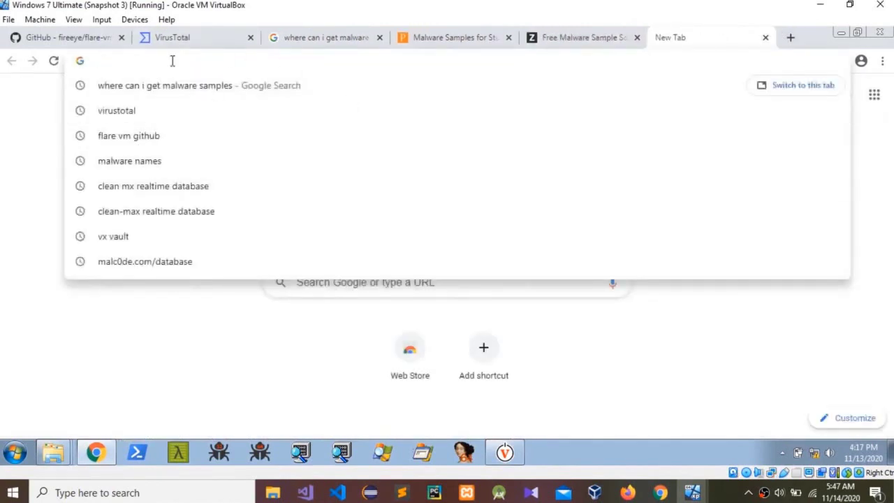
text(mal)
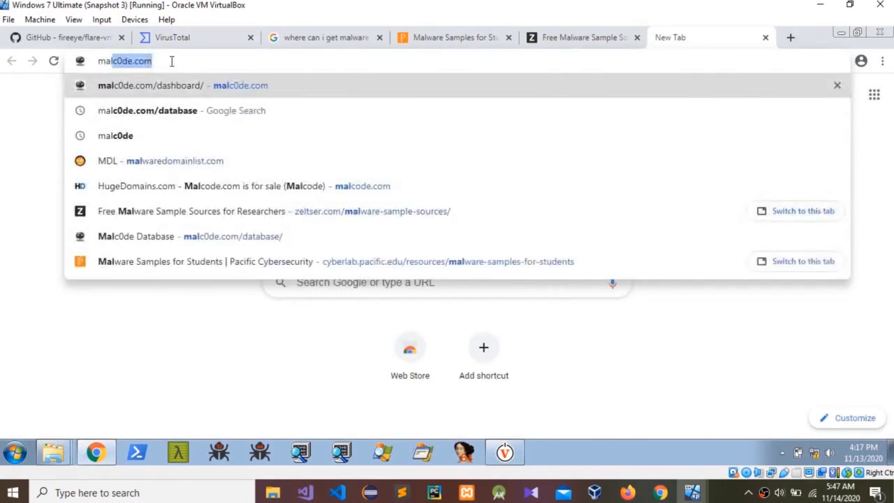
text(c)
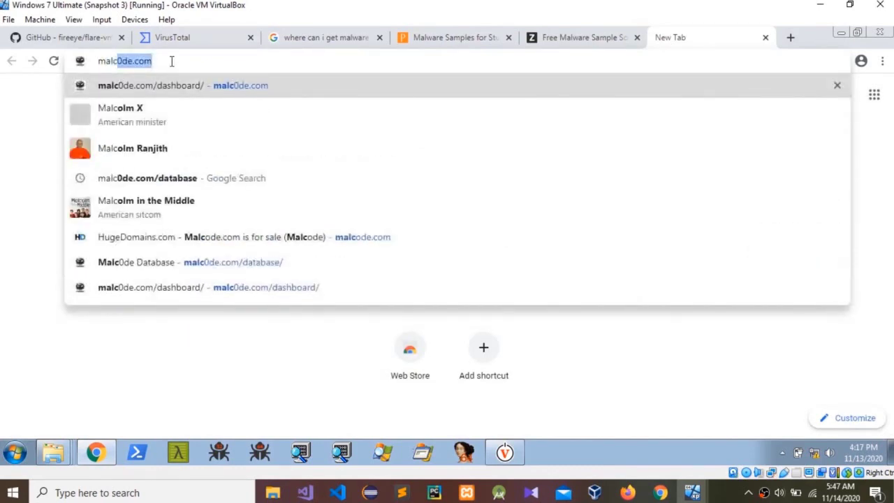
text(0)
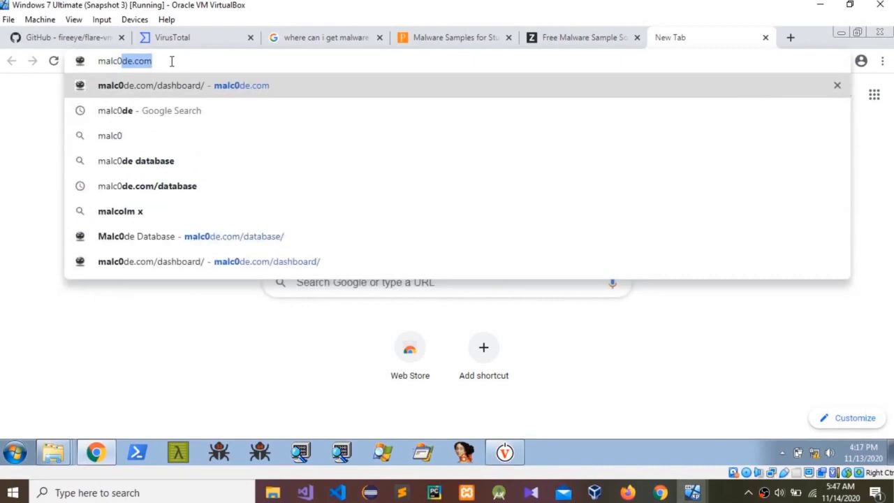
text(de.com)
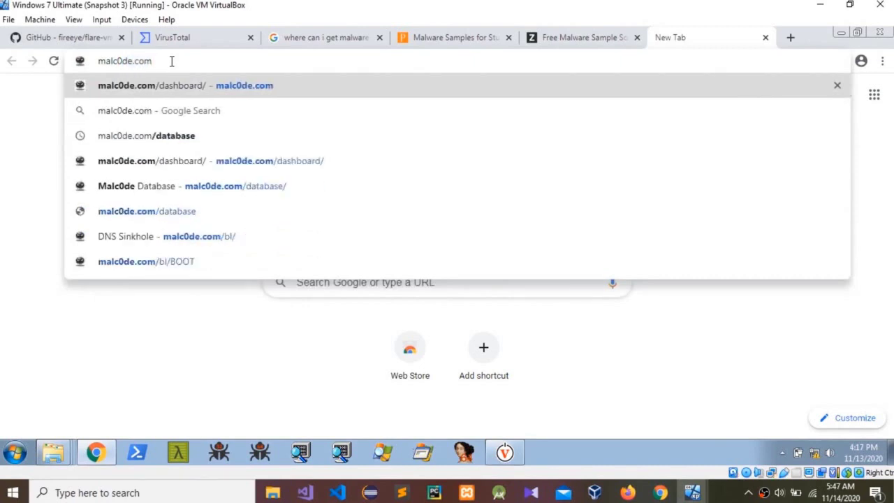
key(Return)
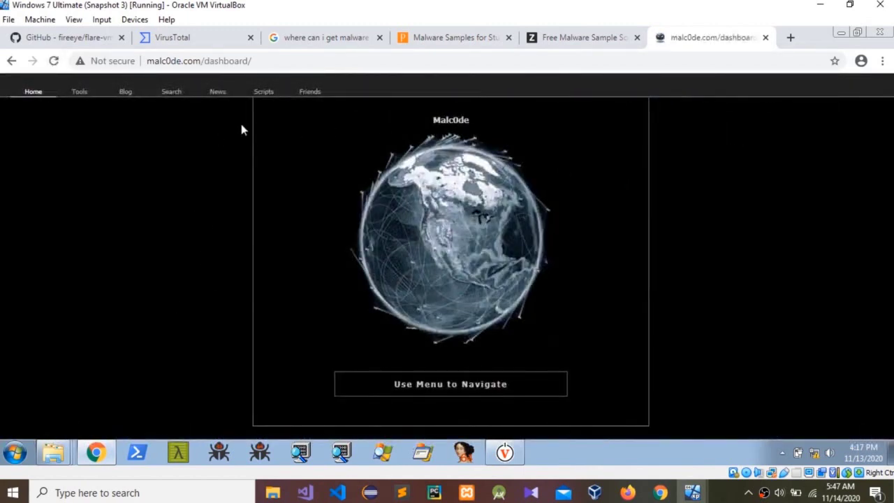
- Open the Search Malc0de Database link from the site's Useful Links/Tools section
click(96, 91)
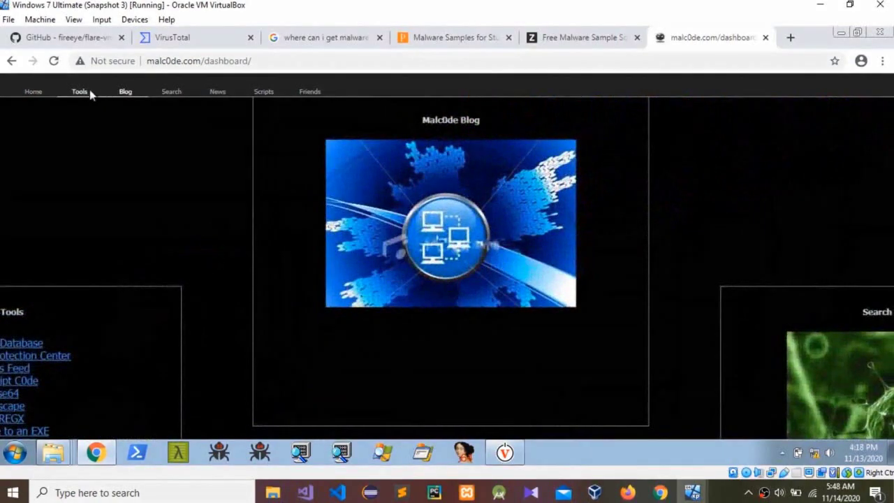
click(90, 91)
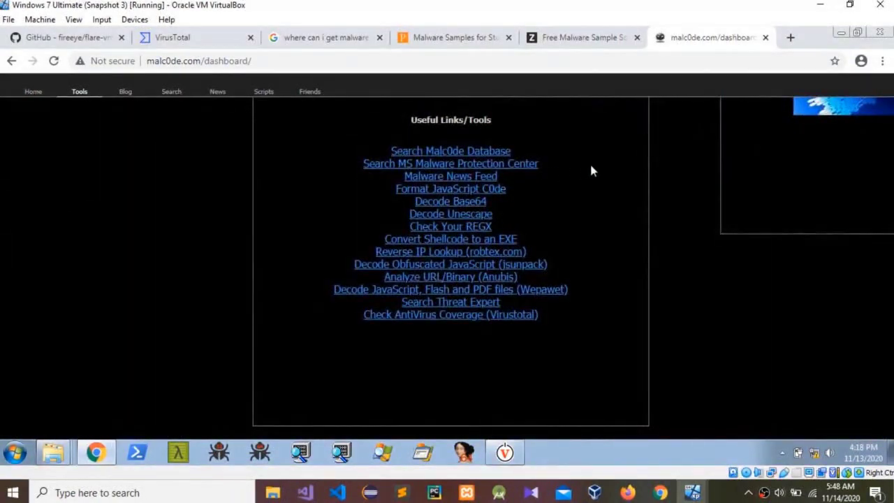
click(451, 151)
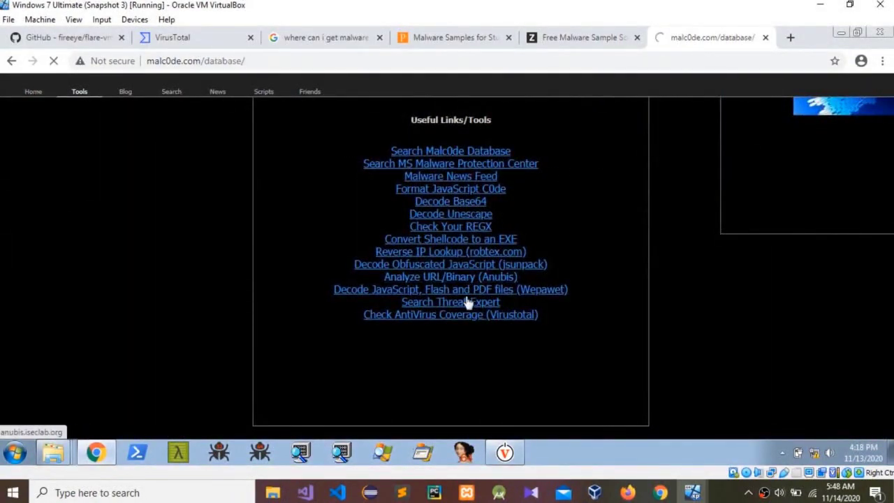
click(494, 147)
click(137, 226)
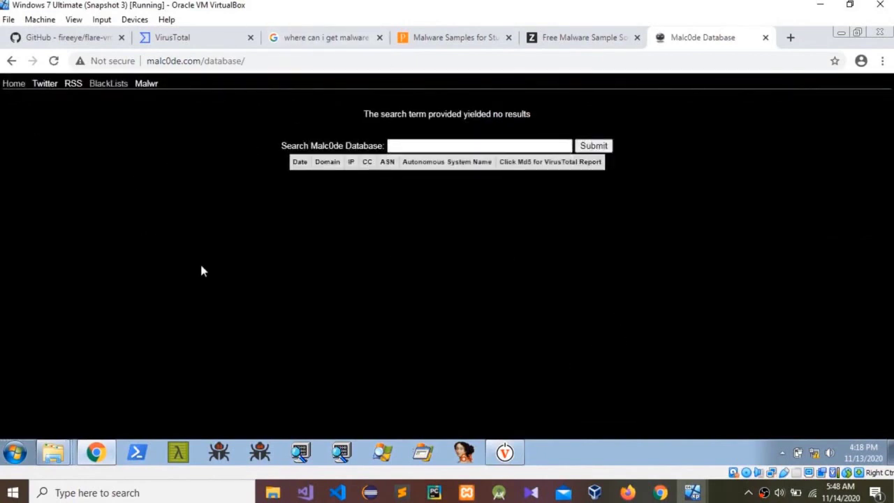
- Open malwaredomainlist.com in a new browser tab and follow its Malware Domain List query link
click(789, 38)
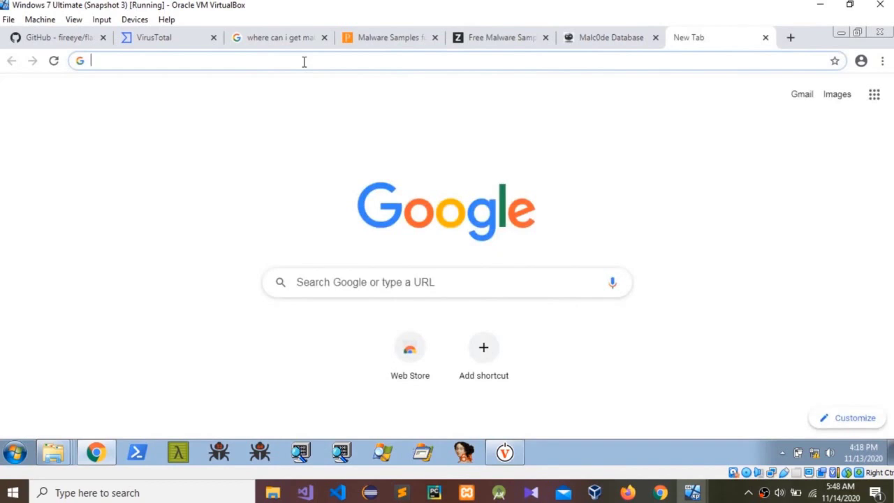
text(m)
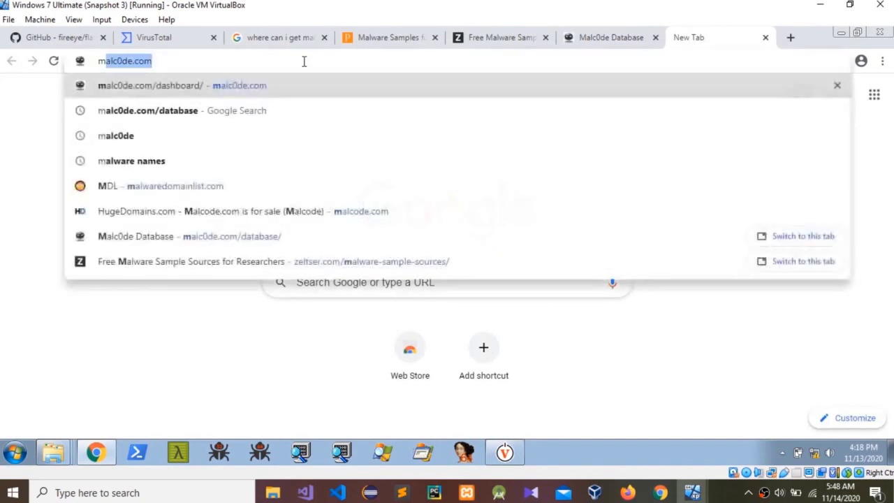
text(a)
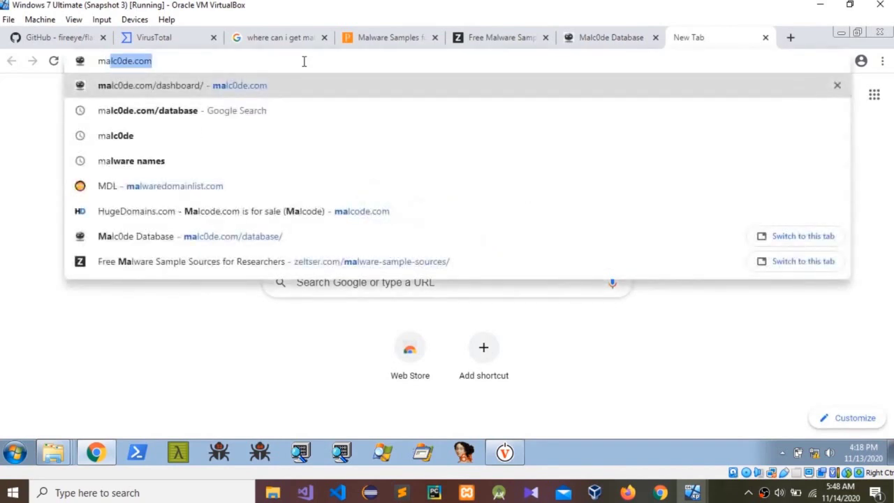
key(Down)
key(Down)
key(Down)
key(Down)
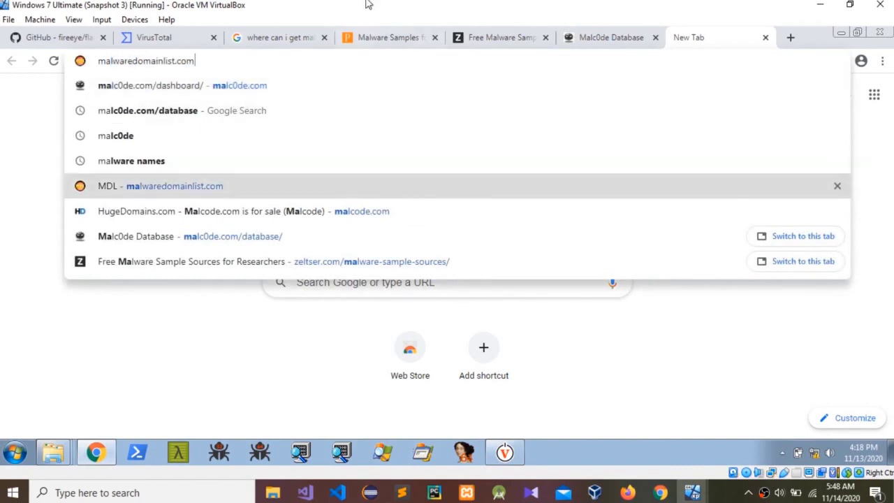
key(Return)
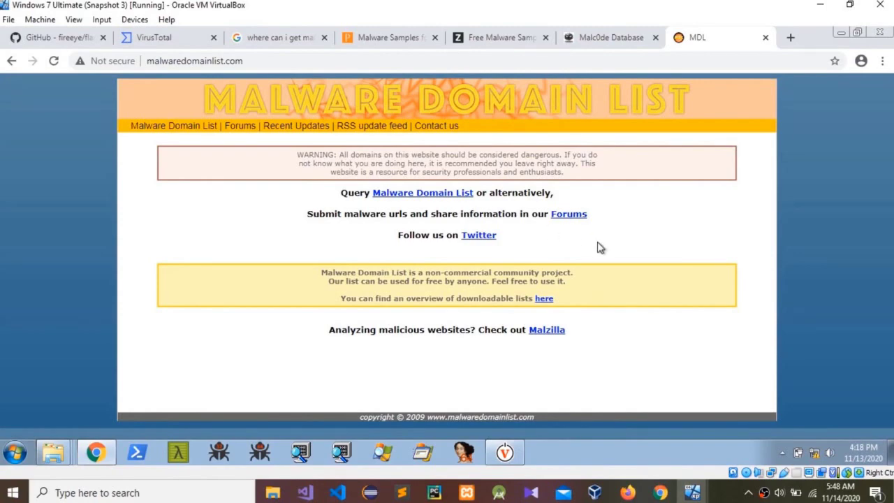
click(412, 196)
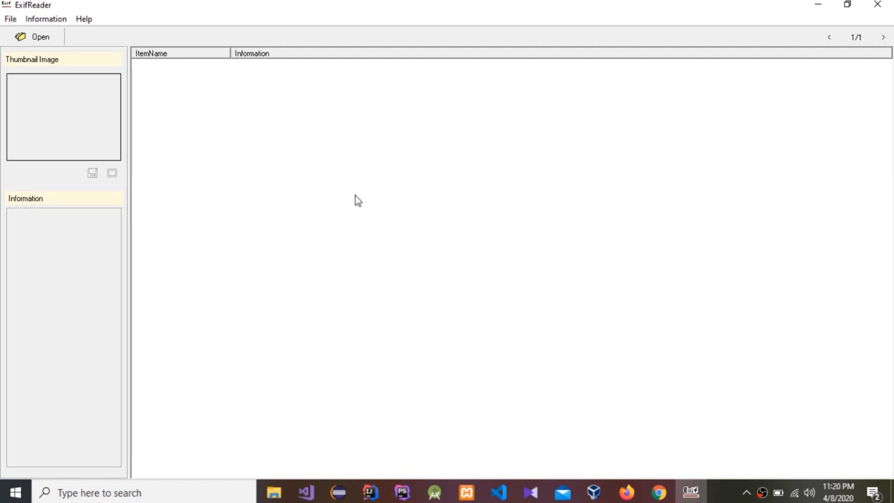
- In ExifReader, open the Target1 image from the Activity folder and examine its metadata down to the GPS information
click(39, 36)
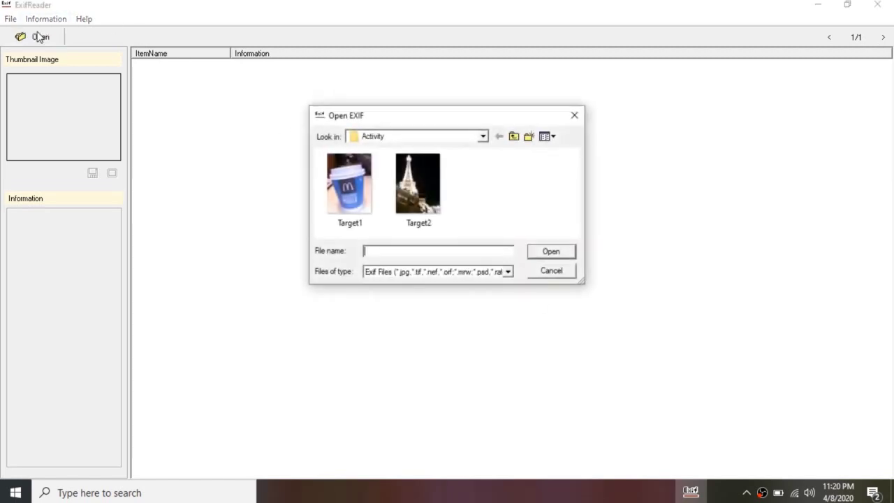
click(353, 210)
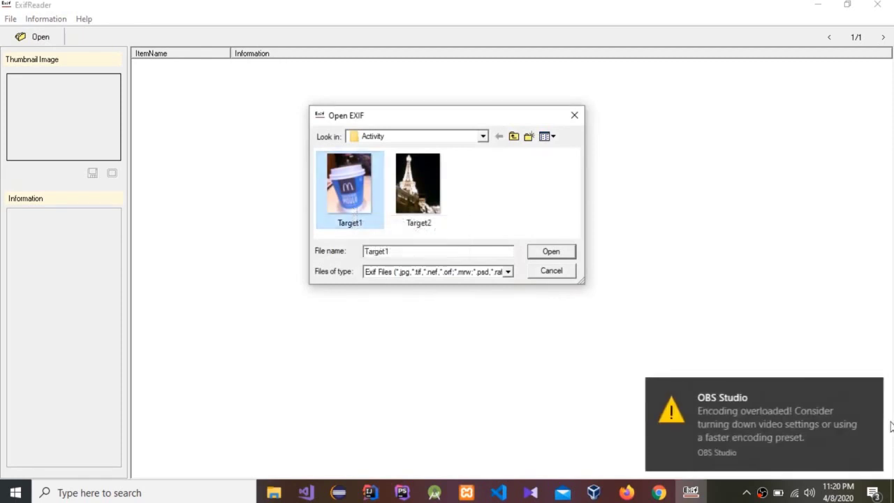
click(869, 390)
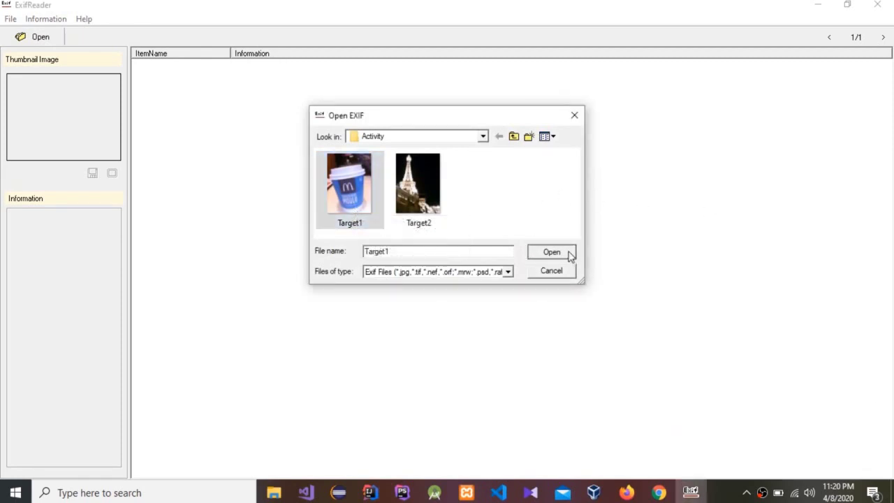
click(568, 252)
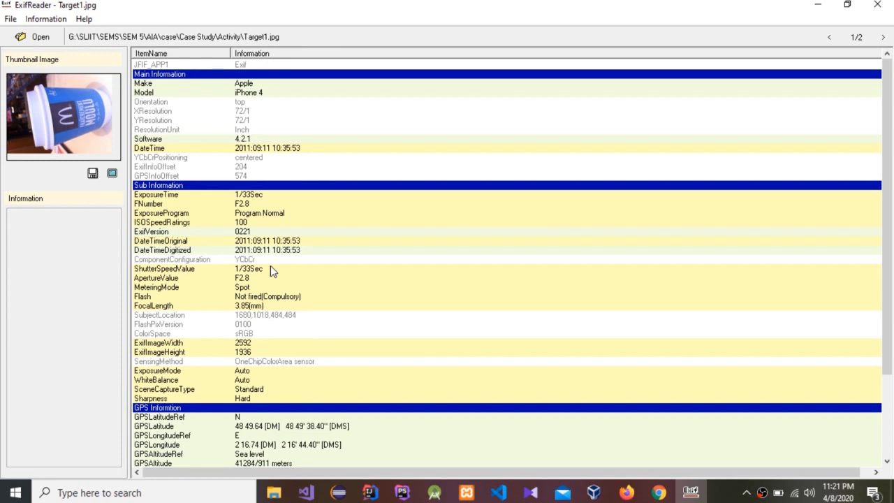
scroll(270, 265, down, 3)
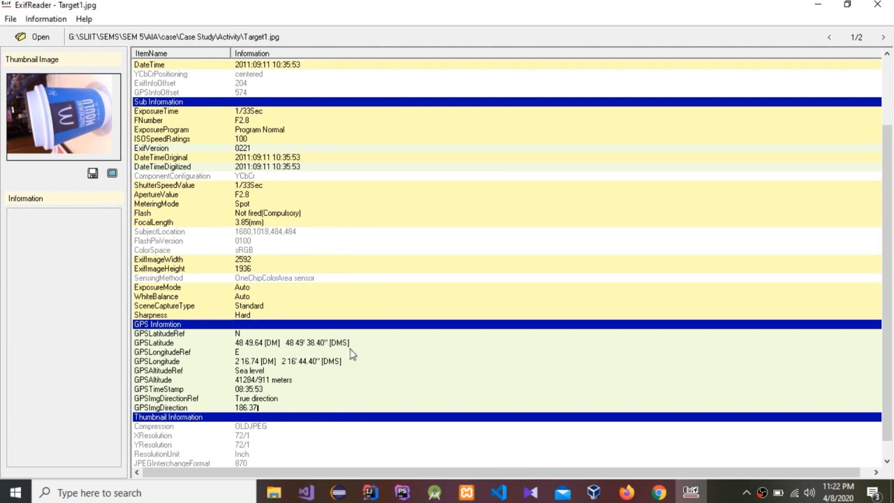
- Switch to the GPS coordinates converter page in Firefox and examine its address, decimal-degree and DMS input fields
click(623, 493)
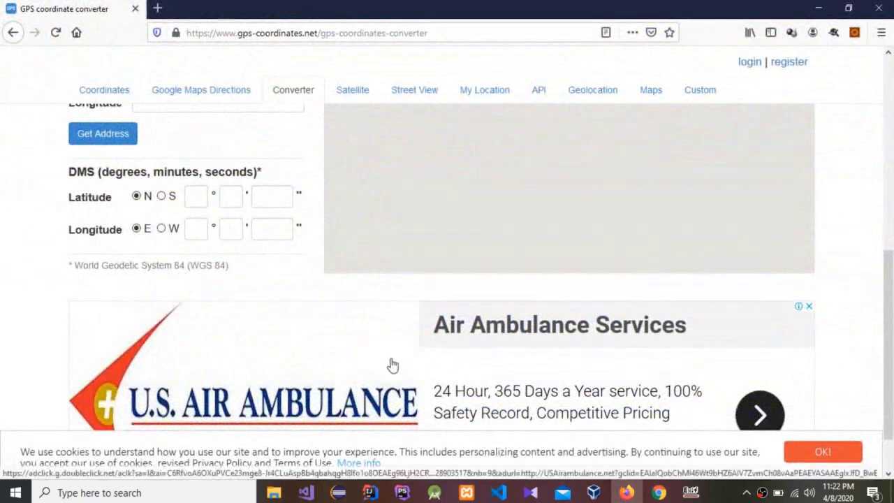
scroll(389, 364, up, 4)
scroll(392, 363, up, 2)
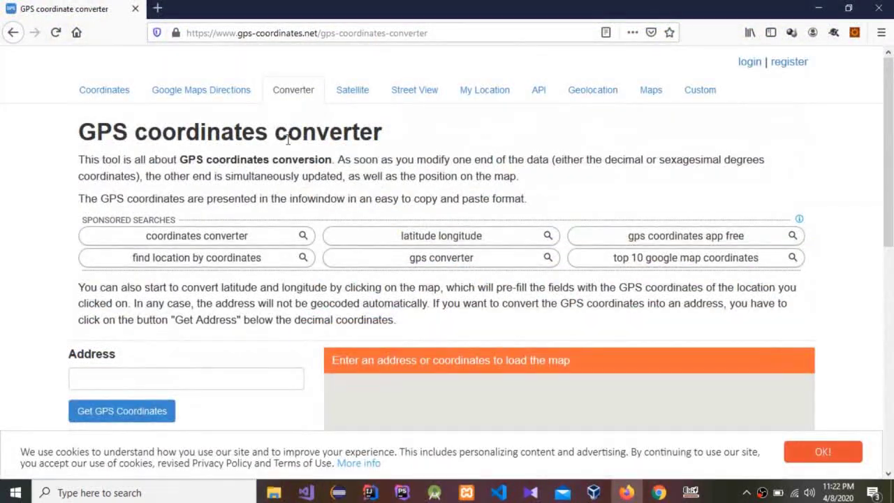
scroll(372, 216, down, 7)
scroll(369, 211, up, 2)
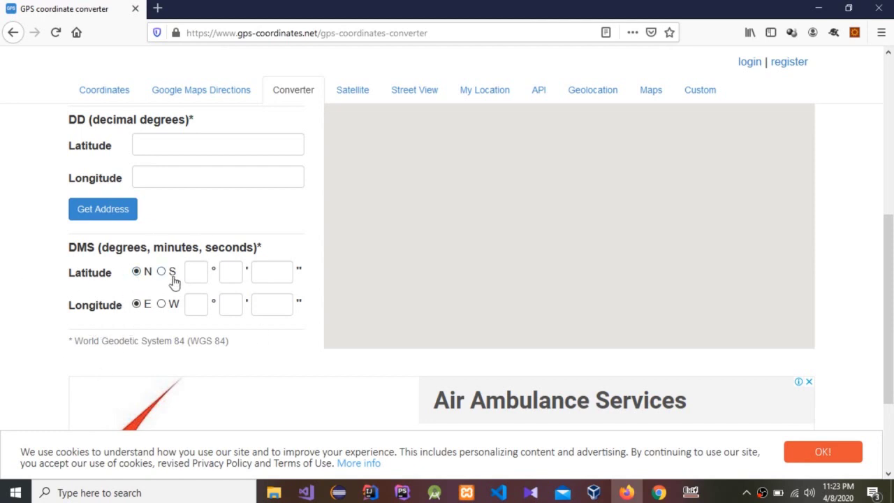
scroll(319, 314, up, 1)
scroll(318, 316, up, 1)
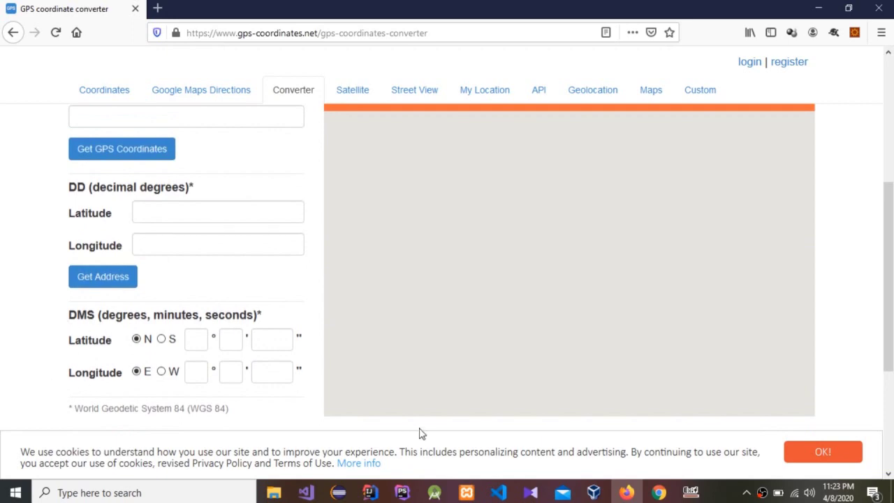
scroll(411, 433, down, 3)
- Enter the Target1 photo's north latitude from ExifReader into the converter's DMS fields as 48° 49' 38.40"
click(690, 493)
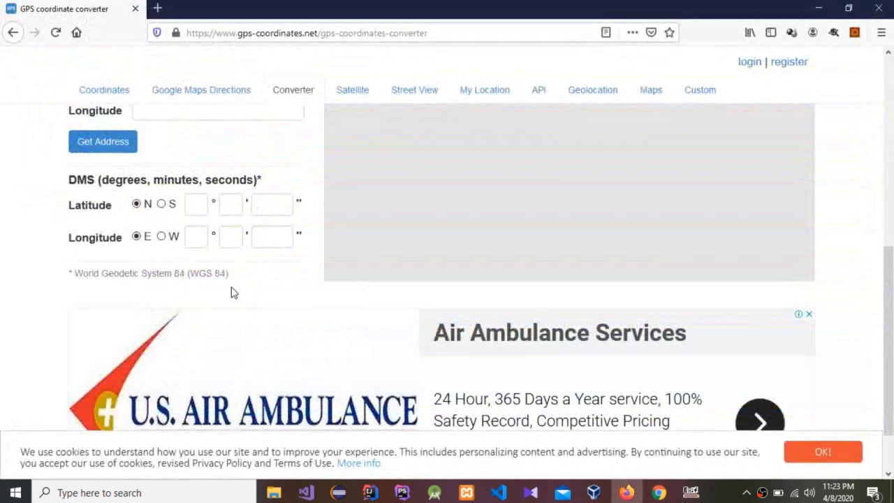
click(197, 203)
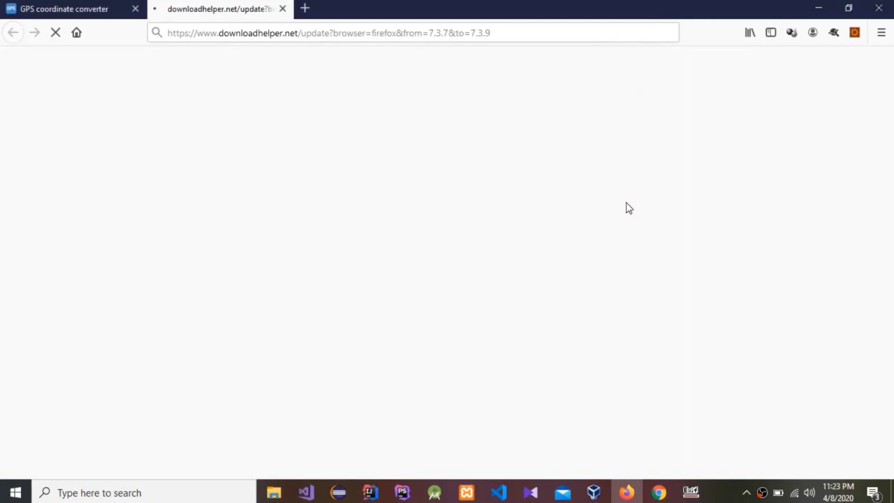
click(282, 9)
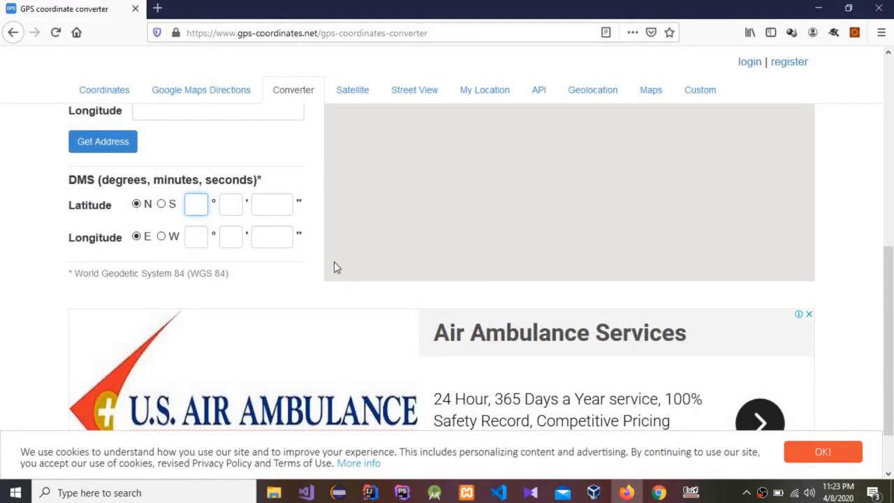
text(48)
click(235, 202)
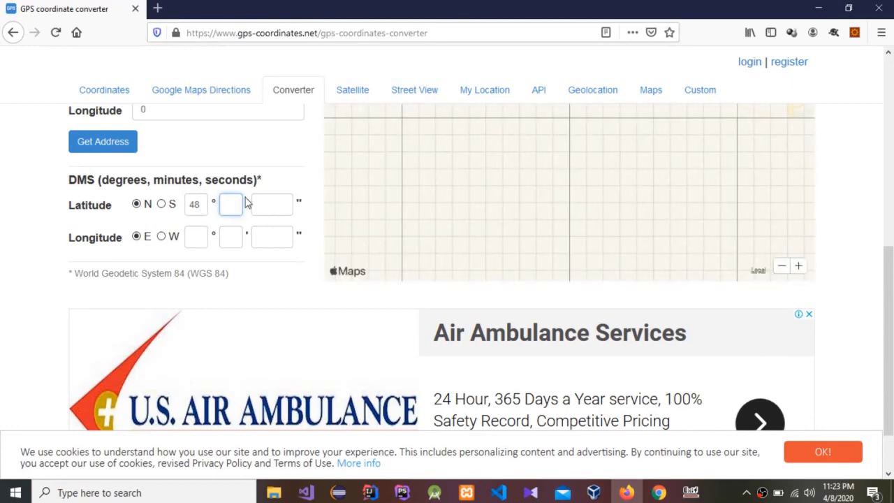
text(49)
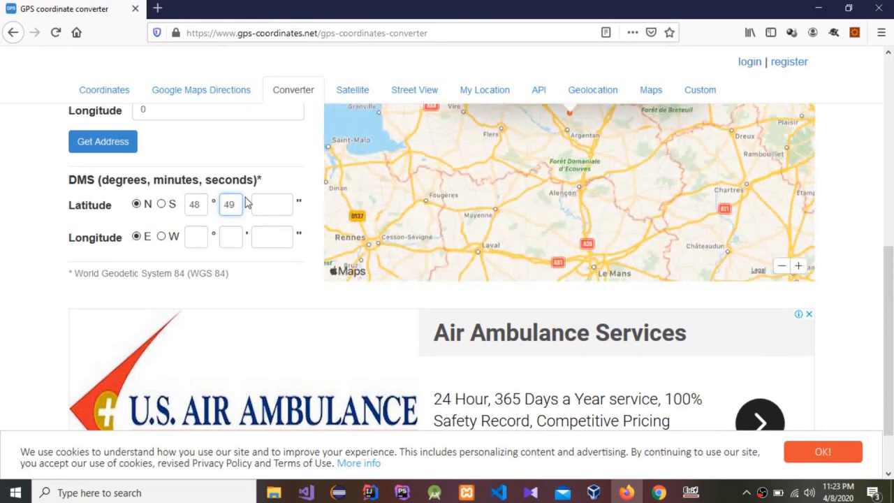
click(690, 492)
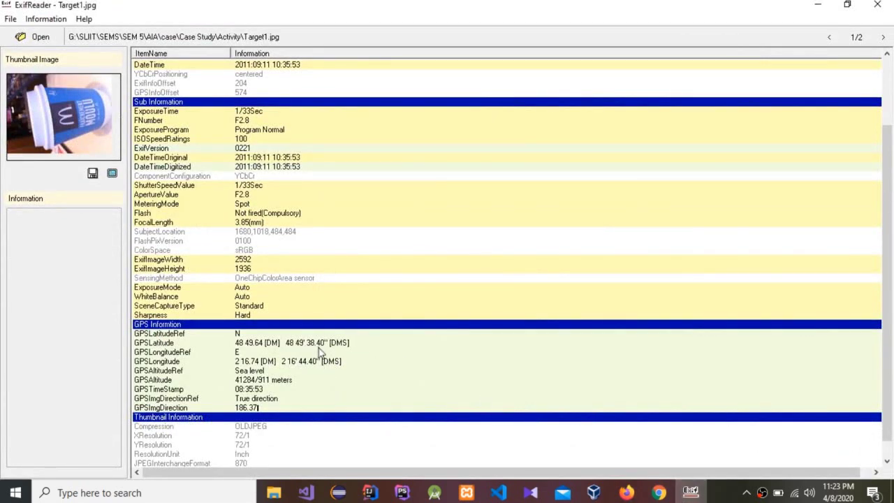
click(689, 492)
click(268, 202)
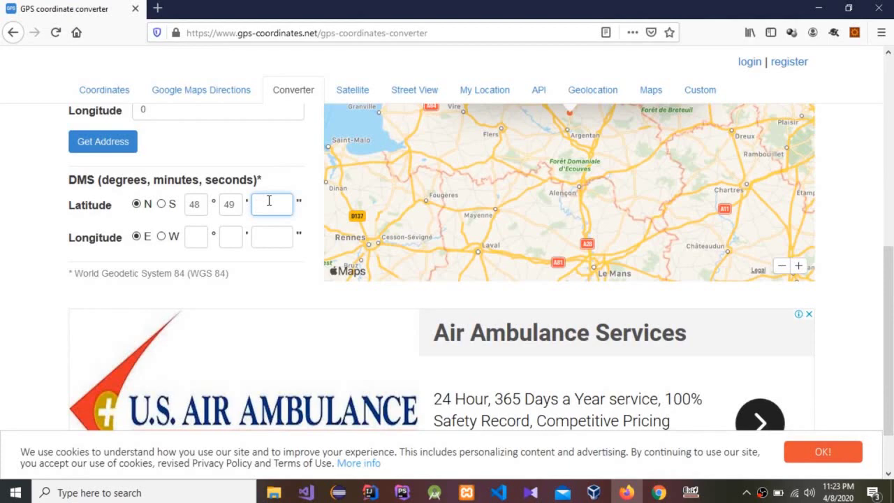
text(38.40)
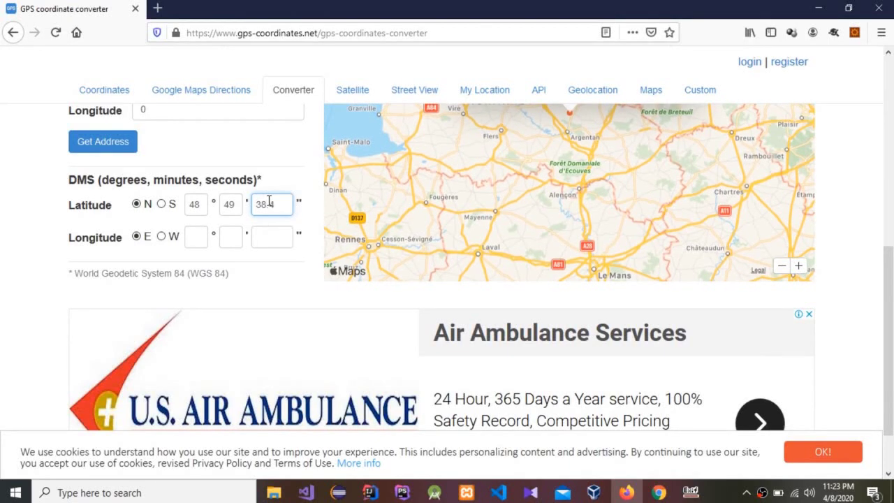
- Enter the photo's east longitude from its EXIF data into the converter's DMS fields as 2° 16' 44.40"
click(205, 234)
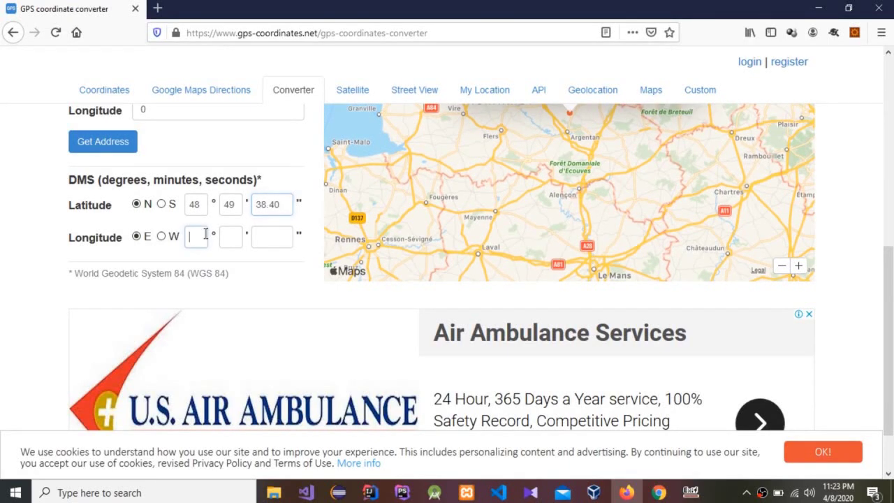
click(691, 493)
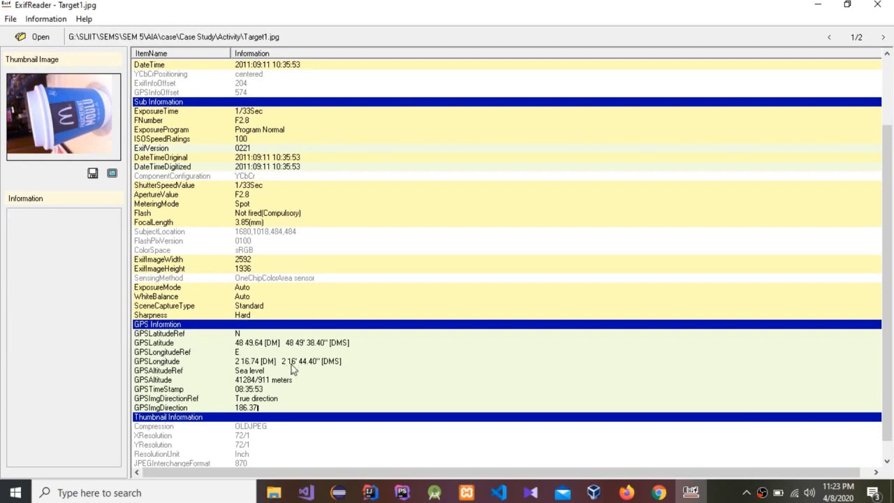
click(626, 492)
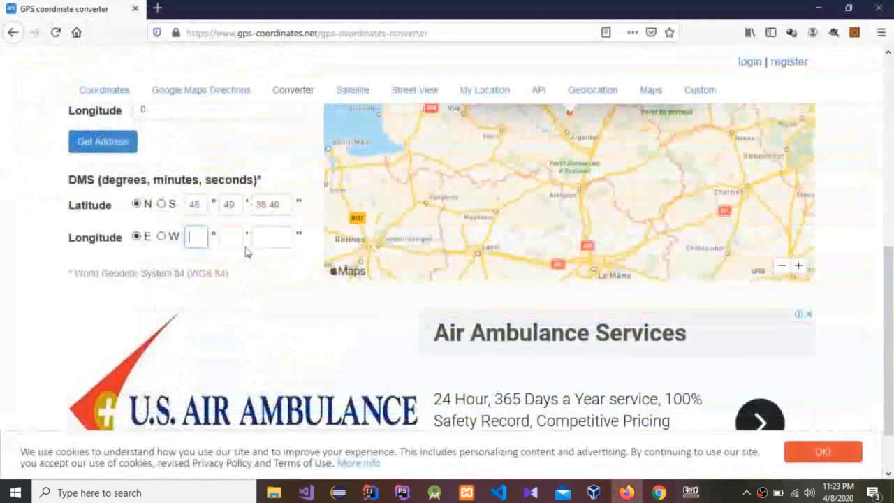
text(2)
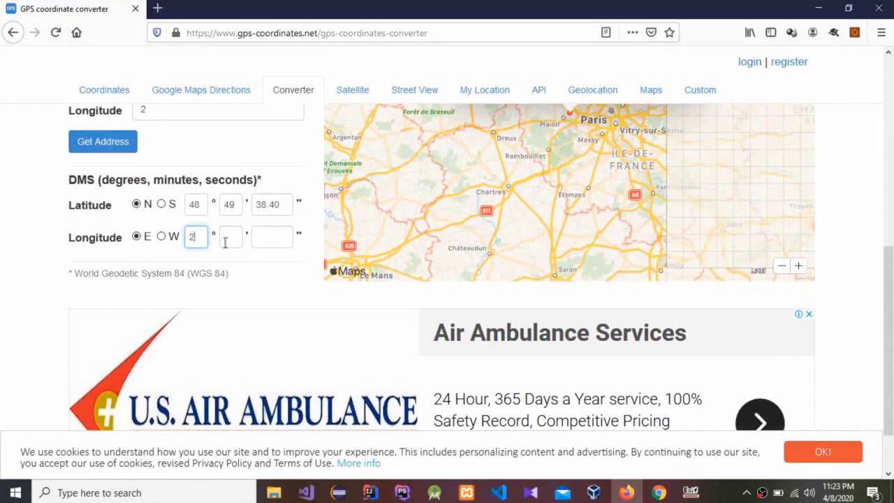
key(Tab)
text(16)
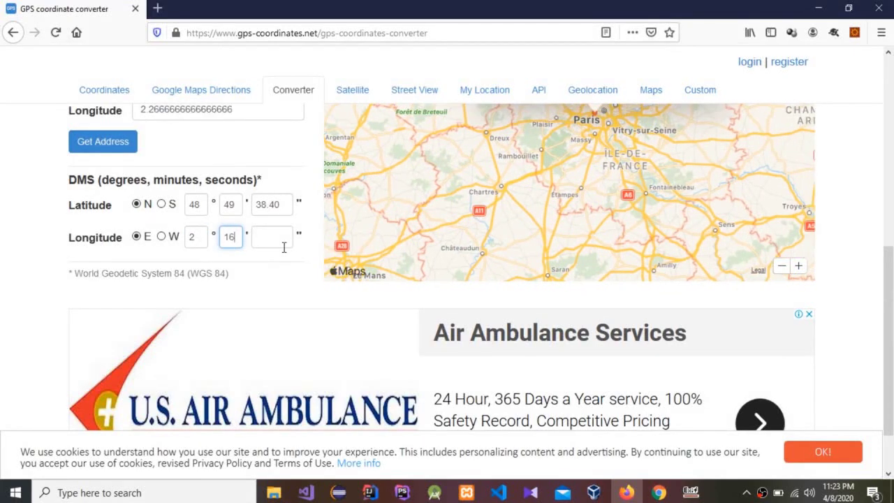
click(262, 241)
click(682, 497)
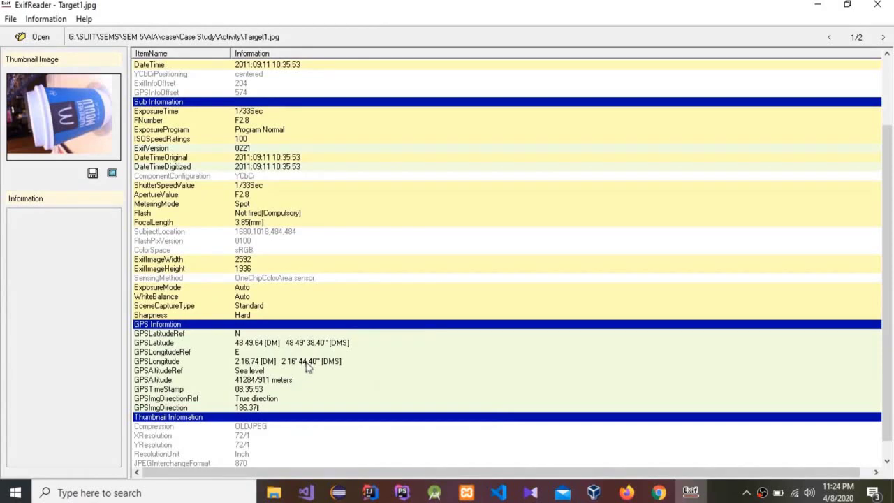
click(690, 492)
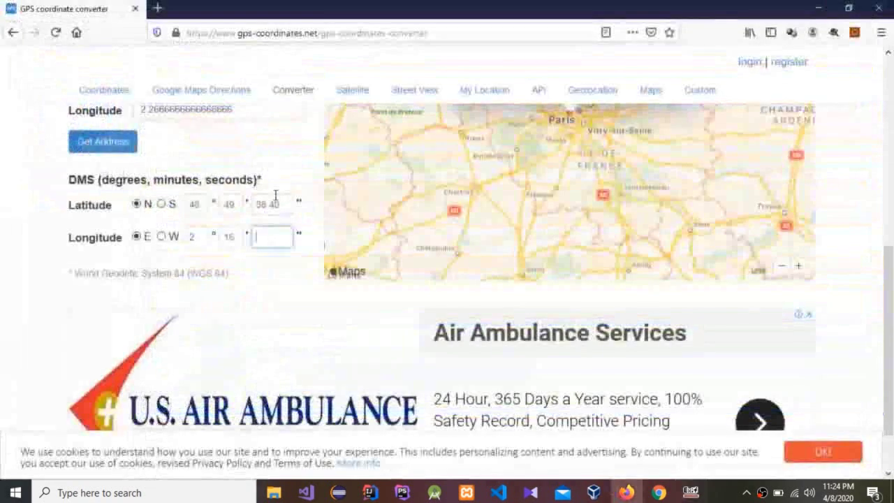
text(44.4)
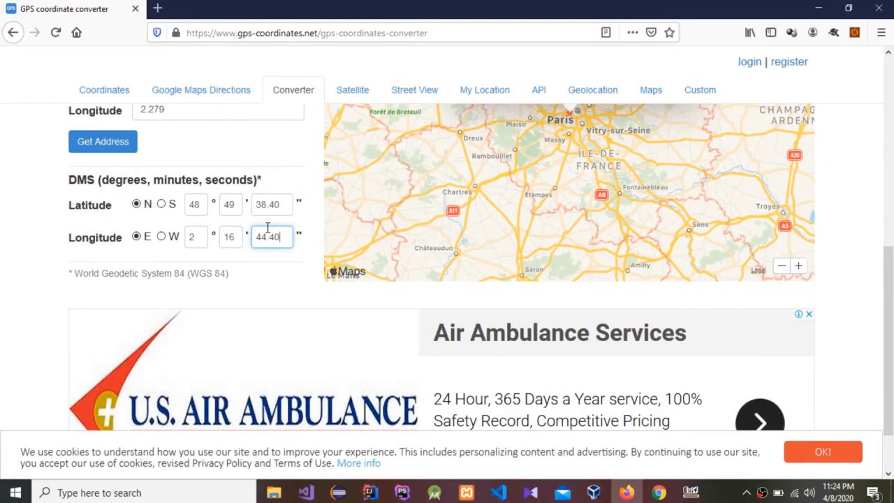
- Examine the marked location on the converter's map from city level down to the surrounding streets and businesses
scroll(638, 217, up, 3)
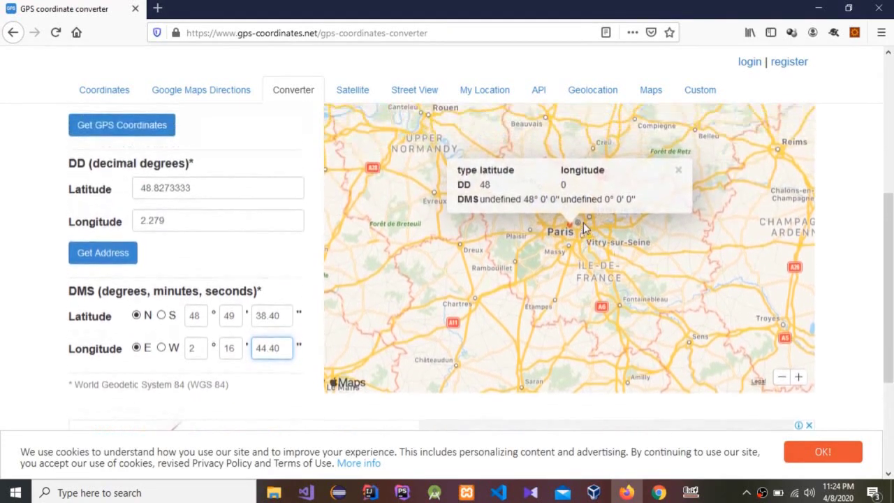
scroll(592, 259, up, 5)
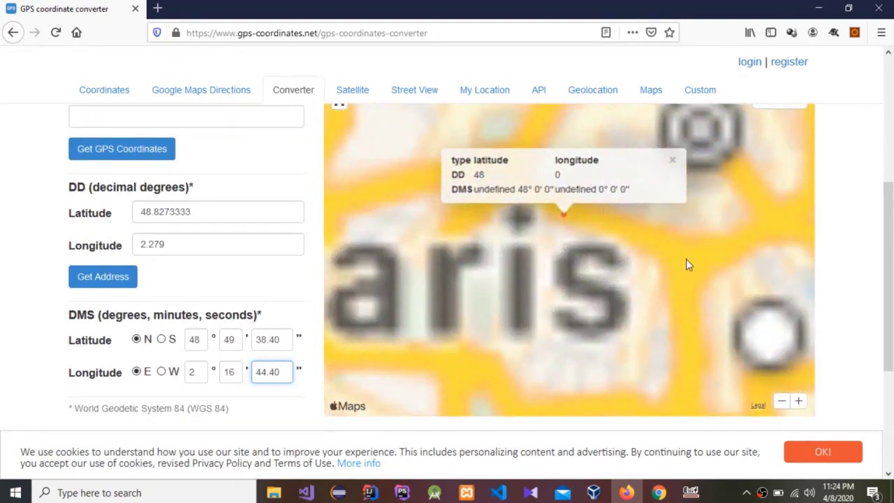
scroll(596, 235, down, 4)
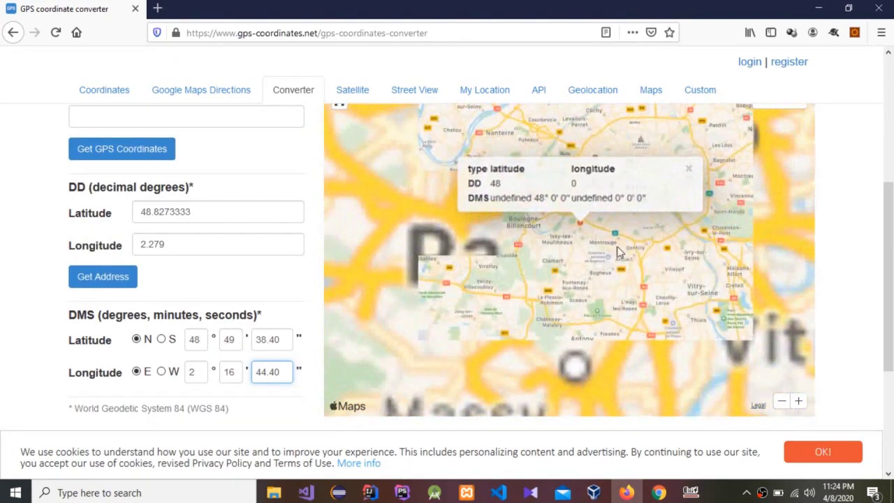
scroll(590, 232, up, 5)
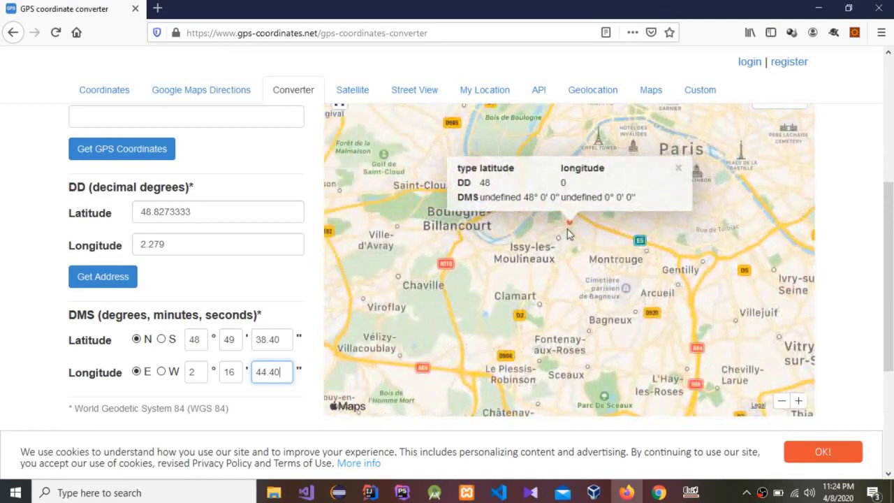
scroll(572, 221, up, 2)
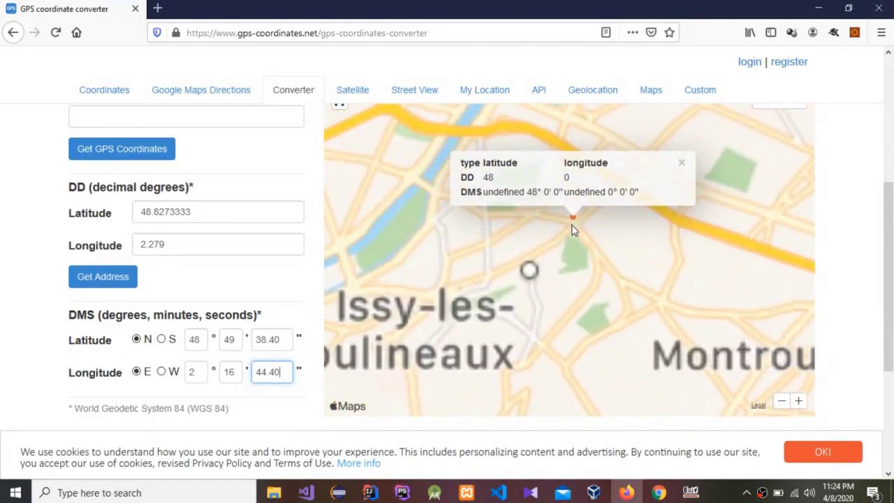
scroll(672, 249, up, 2)
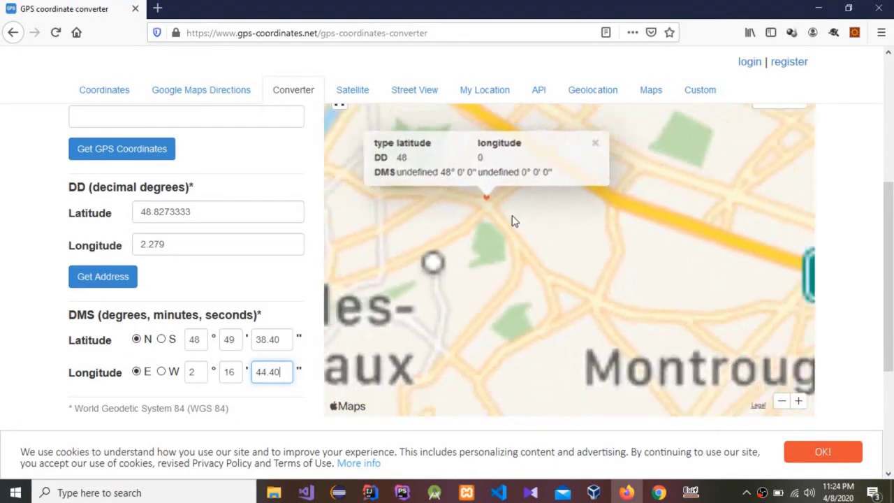
scroll(512, 216, down, 2)
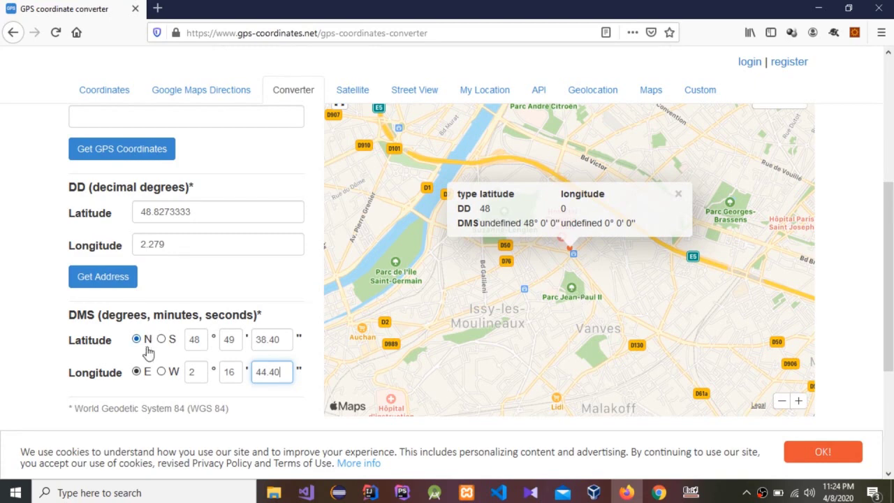
scroll(597, 299, up, 2)
scroll(597, 299, down, 4)
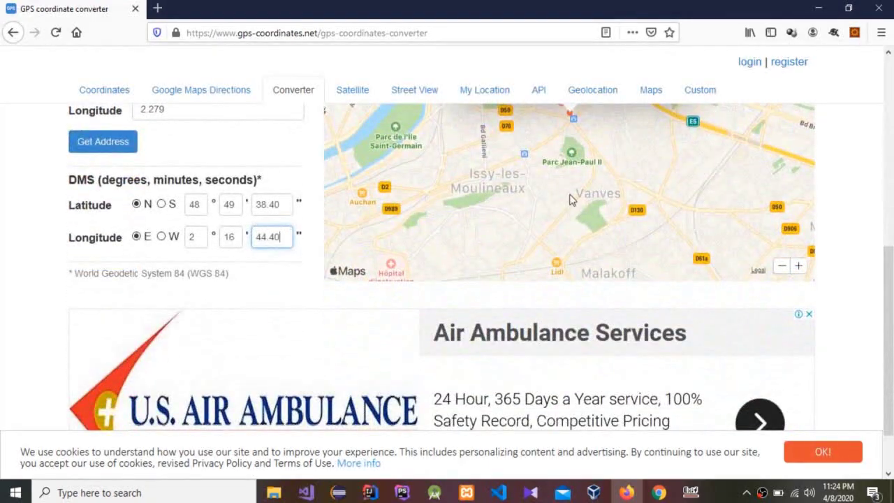
key(Return)
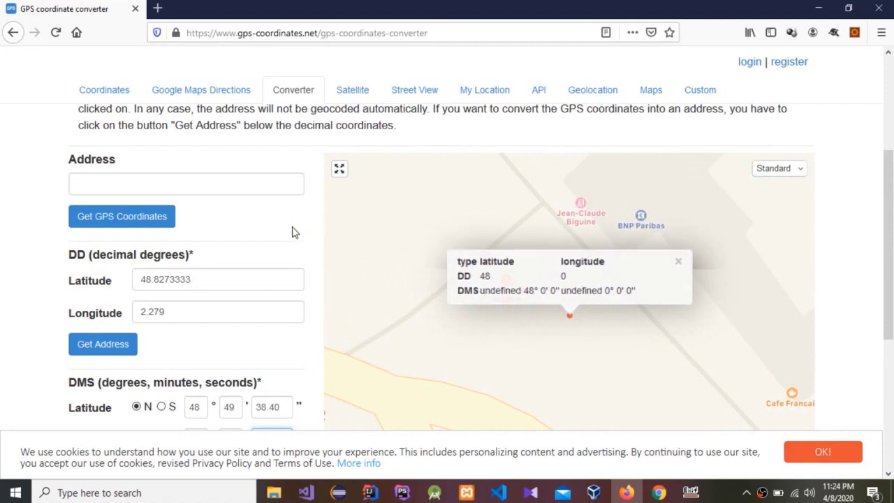
- Clear the degrees, minutes and seconds of both latitude and longitude in the converter's DMS section
scroll(235, 328, down, 4)
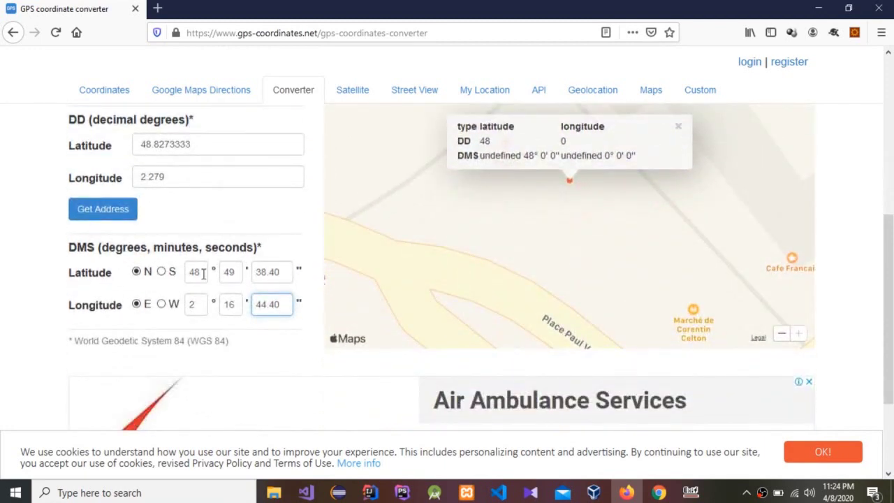
click(203, 273)
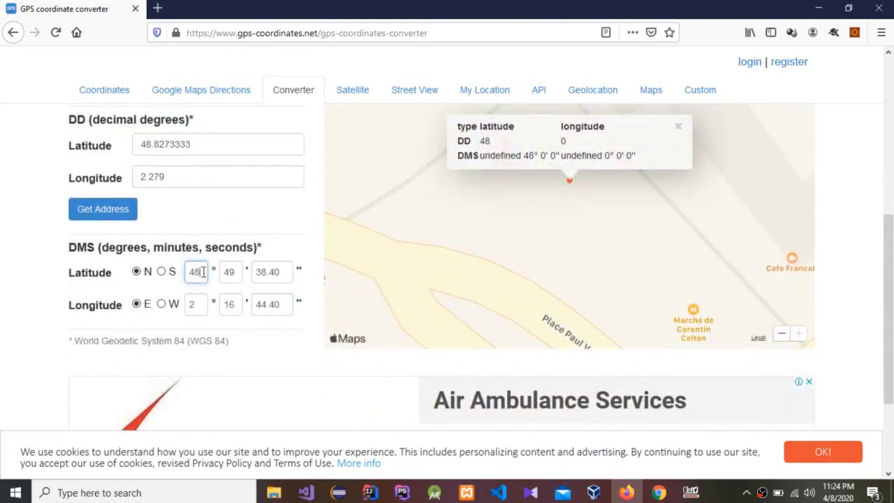
key(BackSpace)
click(233, 272)
key(BackSpace)
key(BackSpace)
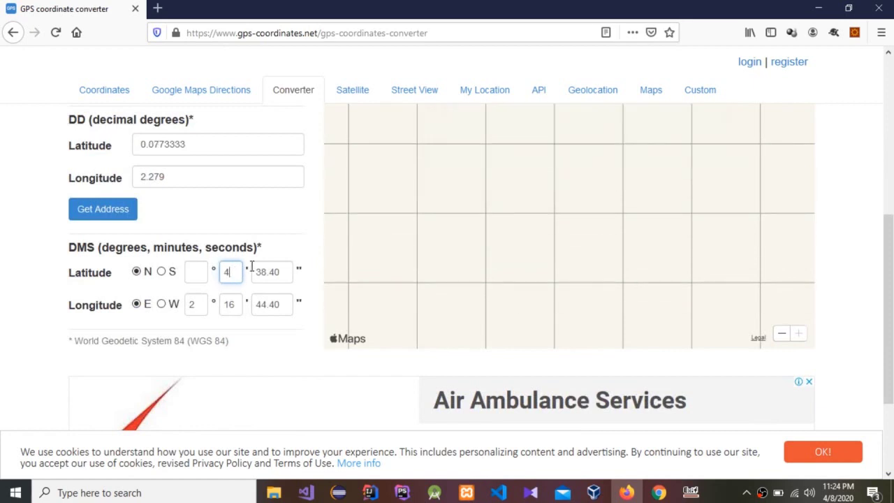
click(284, 273)
key(BackSpace)
key(BackSpace)
key(BackSpace)
key(BackSpace)
key(BackSpace)
click(202, 303)
key(BackSpace)
click(237, 304)
key(BackSpace)
key(BackSpace)
click(282, 302)
key(BackSpace)
key(BackSpace)
key(BackSpace)
key(BackSpace)
key(BackSpace)
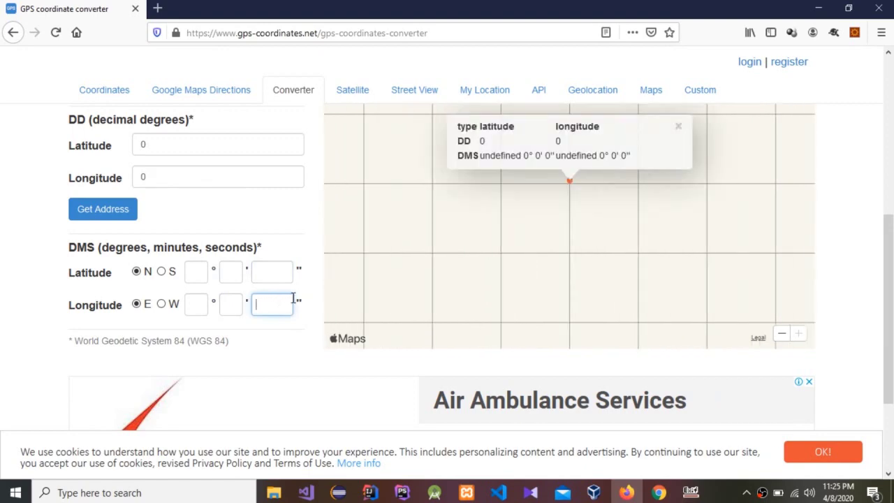
scroll(295, 303, up, 5)
scroll(295, 303, down, 5)
scroll(440, 272, up, 1)
scroll(445, 275, up, 2)
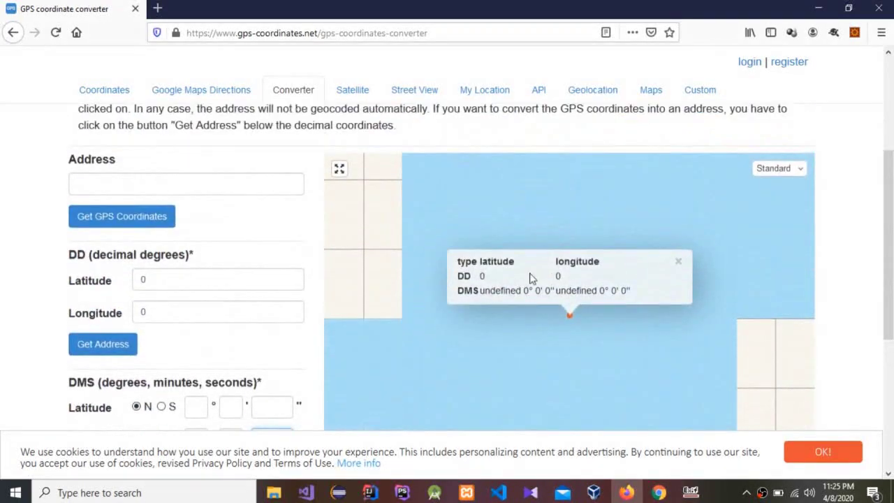
- Switch to ExifReader, open the Target2 image from the Activity folder, and display the full picture scaled to 54%
click(691, 492)
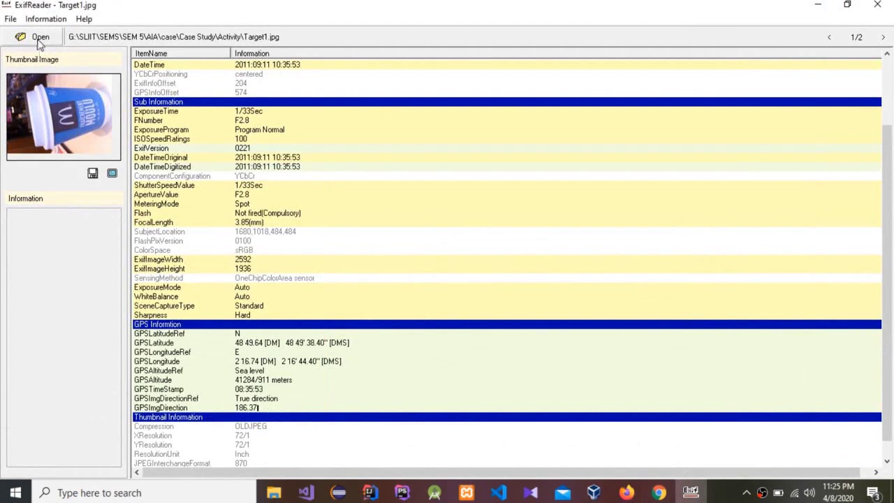
click(39, 38)
click(429, 210)
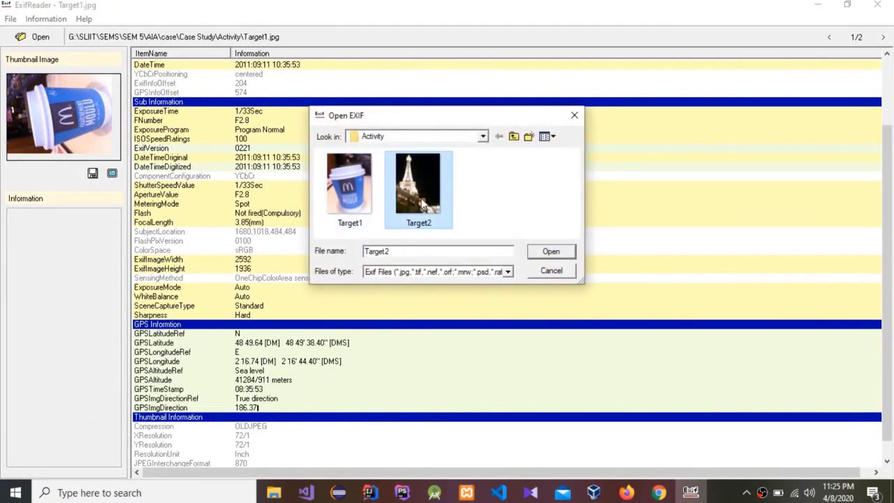
click(553, 253)
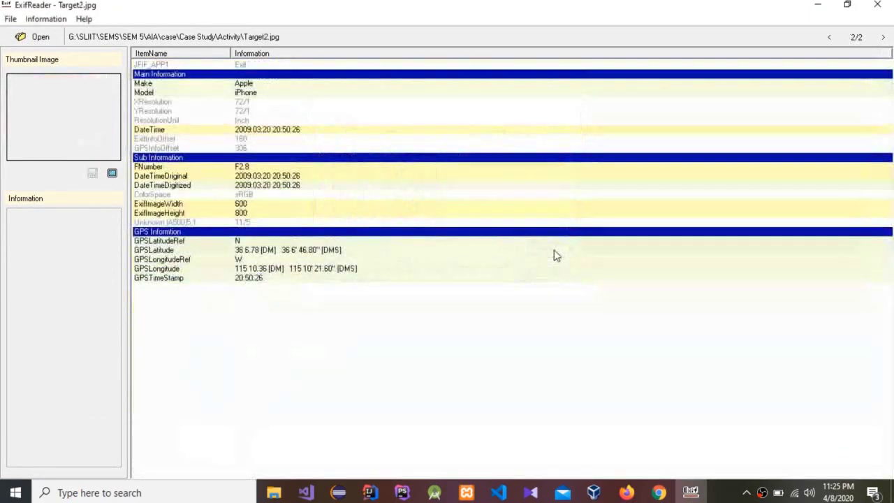
click(112, 174)
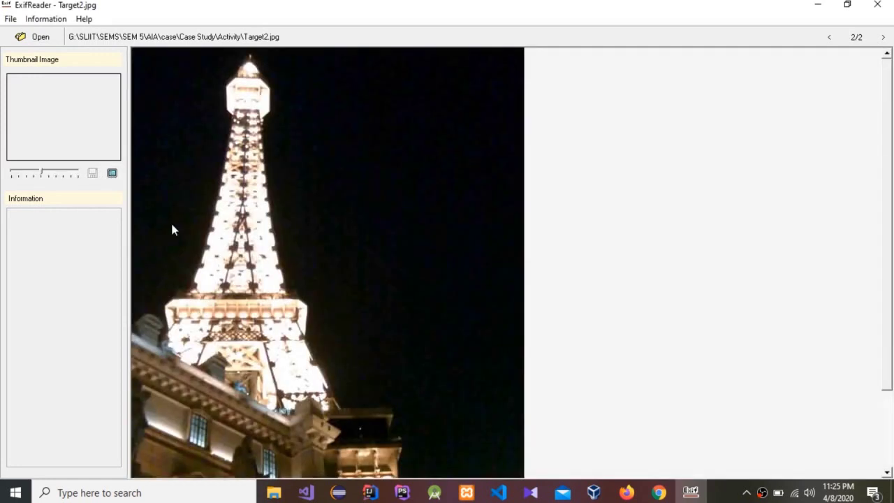
drag(44, 174, 25, 176)
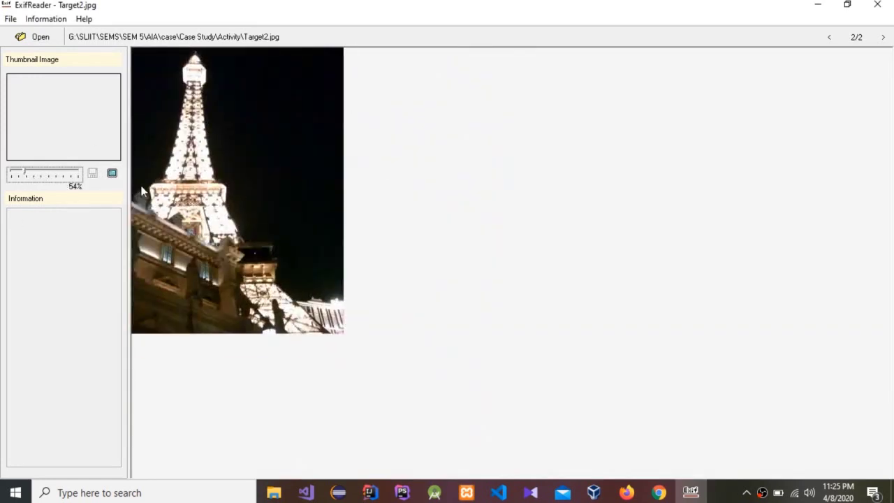
- Return to Target2's EXIF listing and enter its latitude as north 36 degrees, 6 minutes in the converter's DMS fields
click(112, 174)
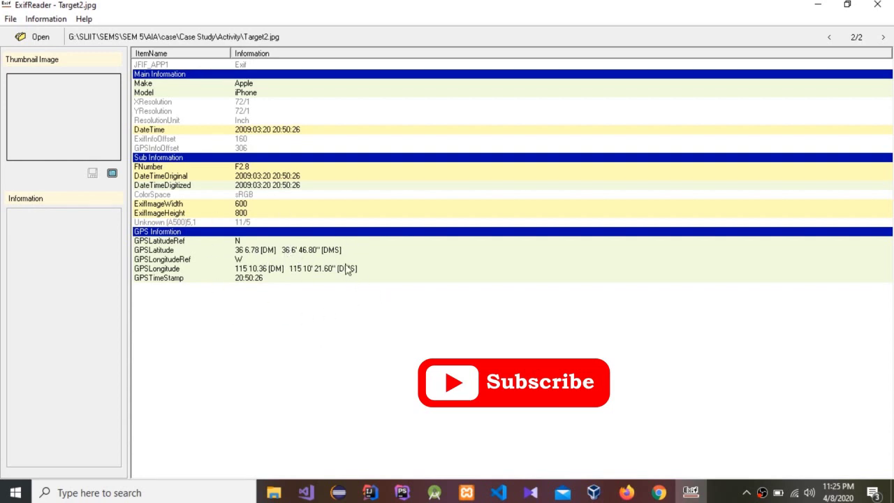
click(690, 493)
click(691, 494)
click(691, 495)
click(201, 411)
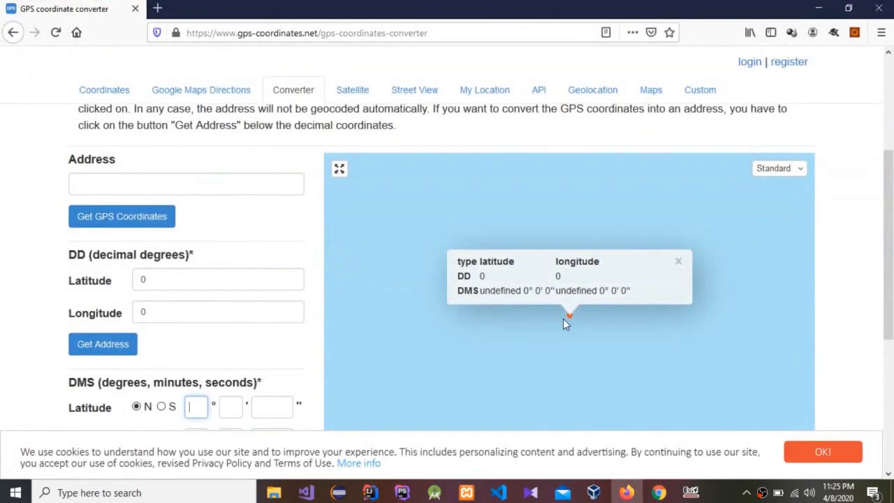
scroll(421, 283, down, 2)
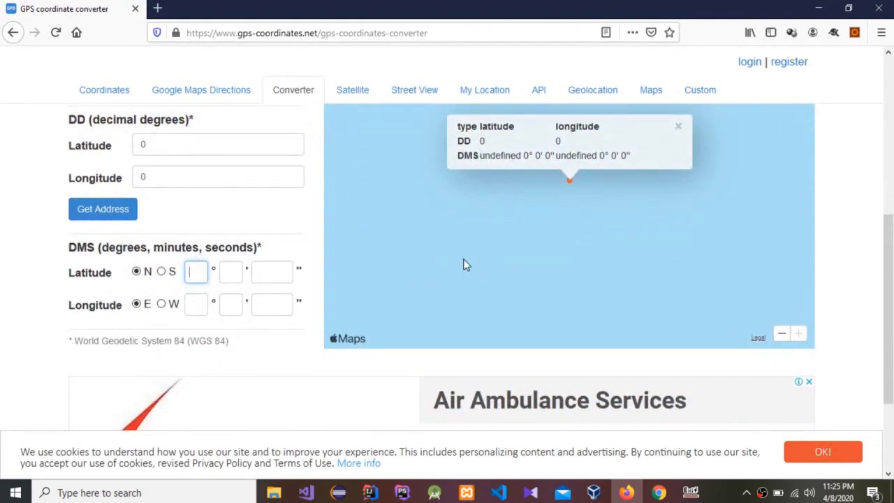
text(36)
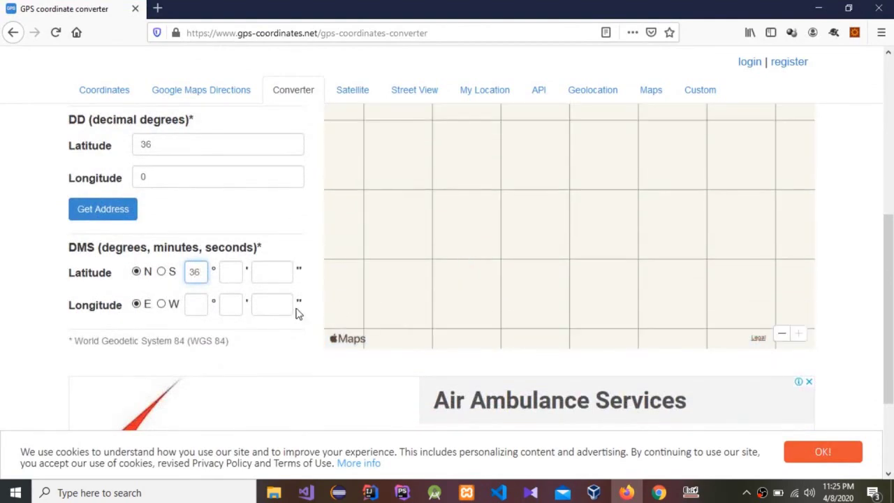
click(229, 272)
text(6)
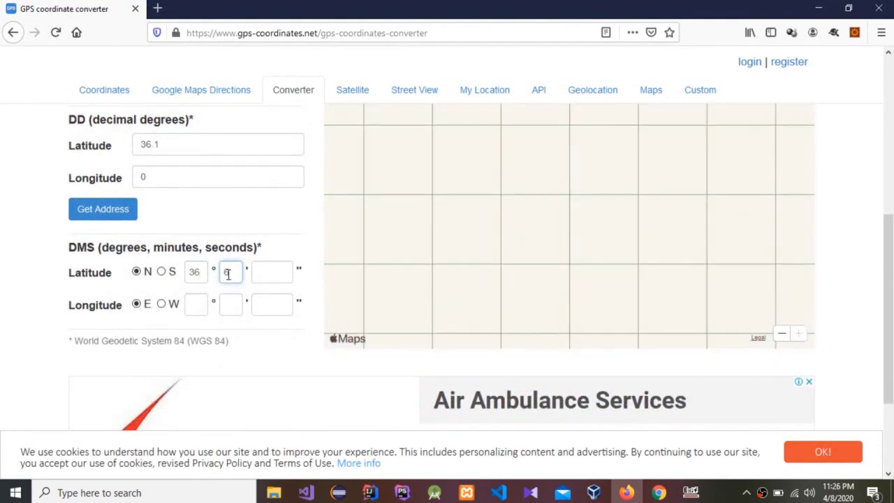
- Recheck Target2's GPS latitude in ExifReader and set the converter's latitude seconds to 46.80
click(692, 492)
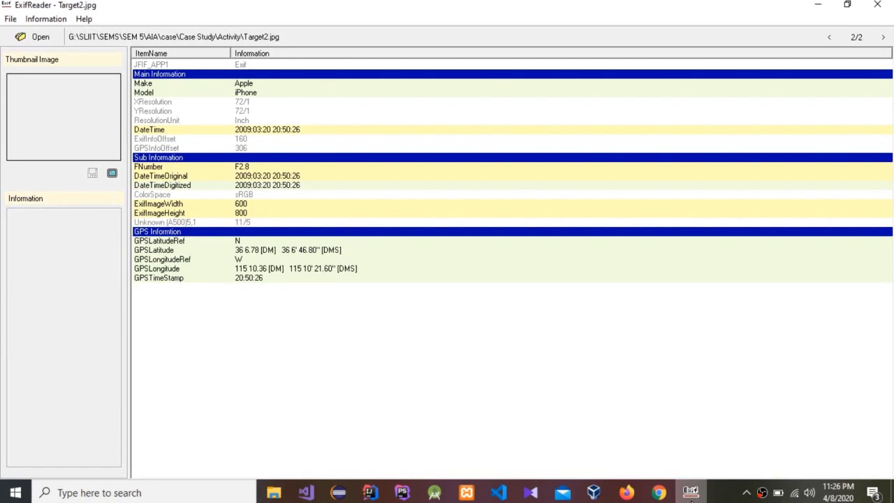
click(691, 493)
click(266, 274)
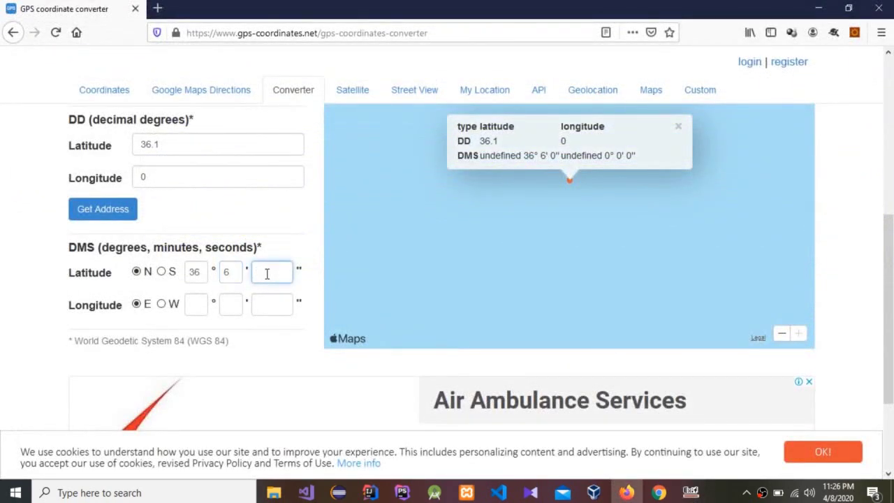
text(46)
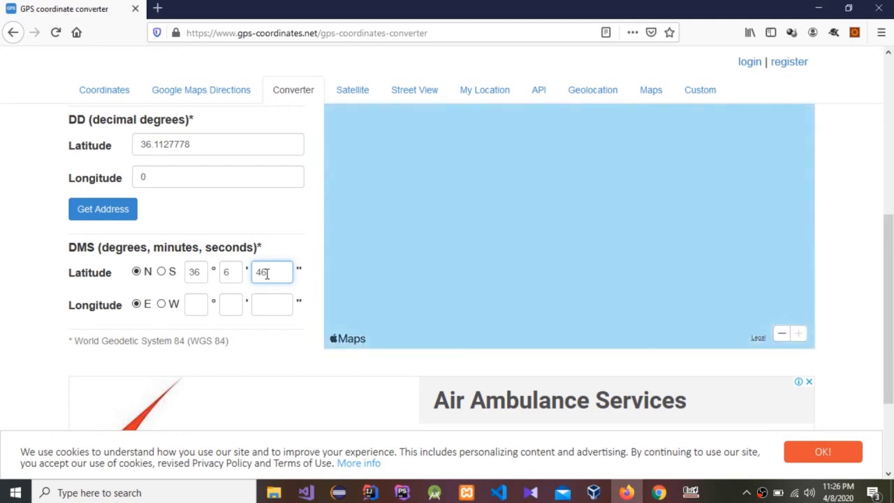
text(.81)
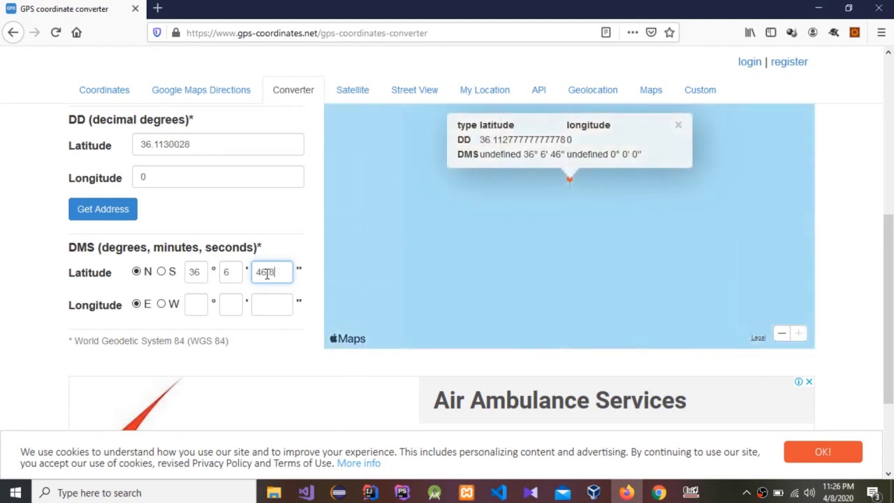
key(BackSpace)
text(0)
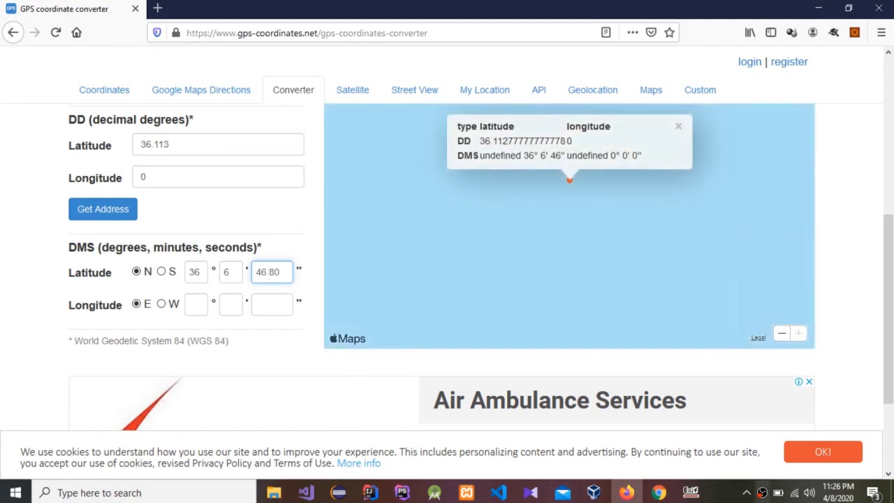
- Enter Target2's west longitude from its EXIF data into the converter's DMS fields as 115° 10' 21.60"
click(161, 304)
click(202, 301)
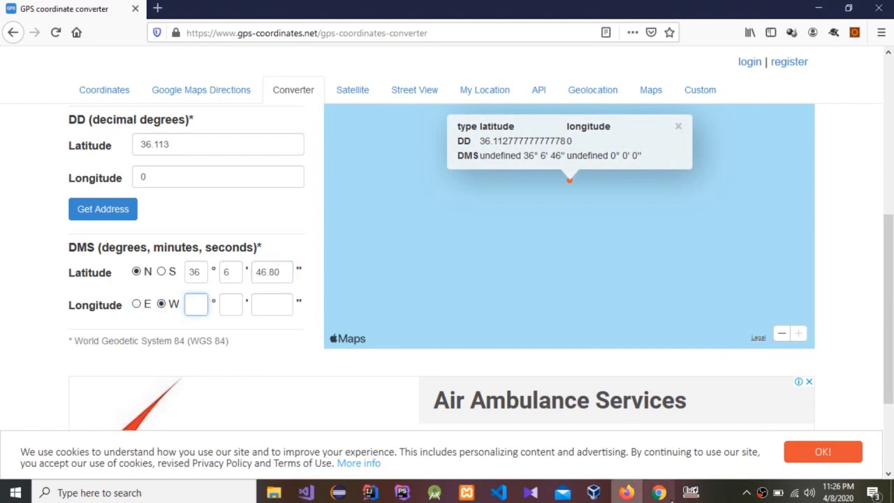
click(690, 492)
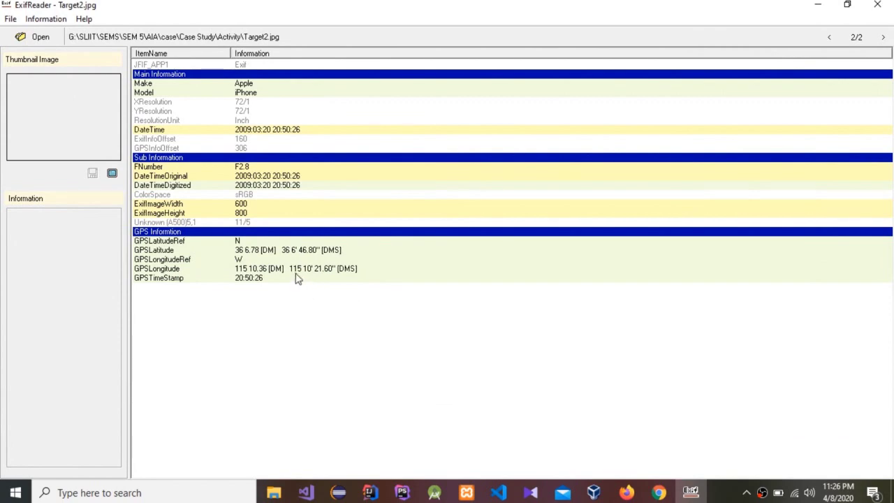
click(690, 492)
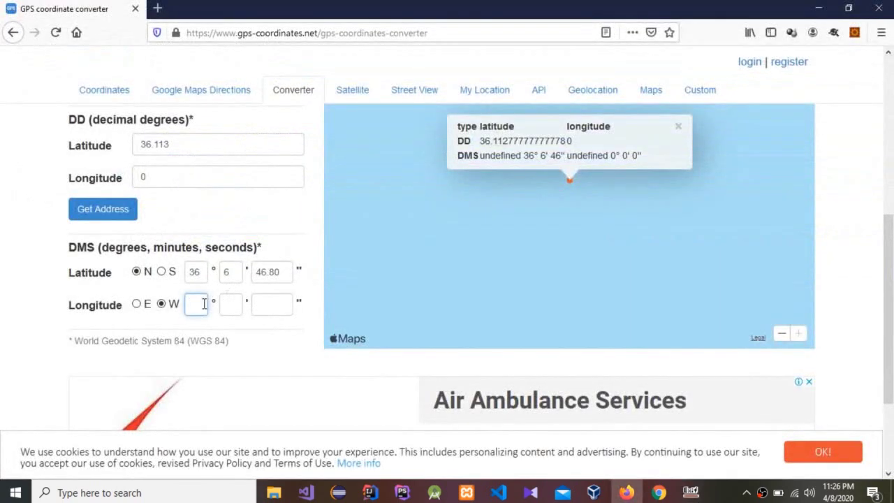
text(115)
click(228, 306)
text(10)
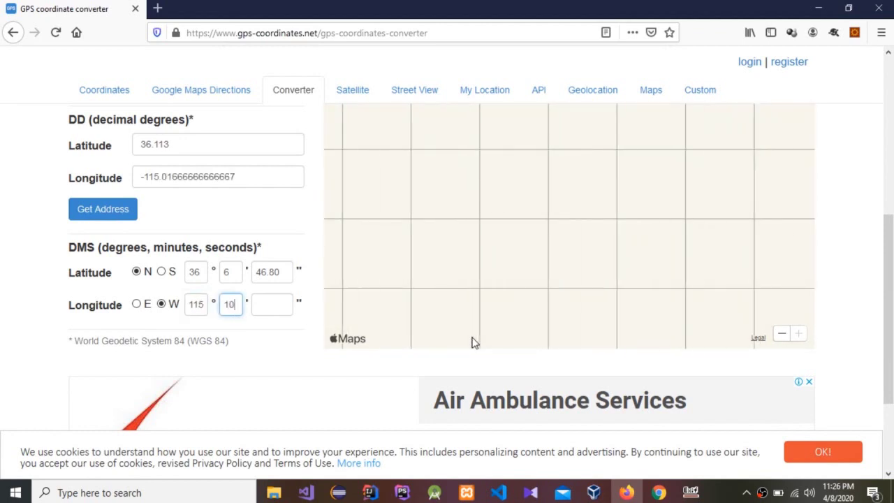
click(259, 303)
click(690, 493)
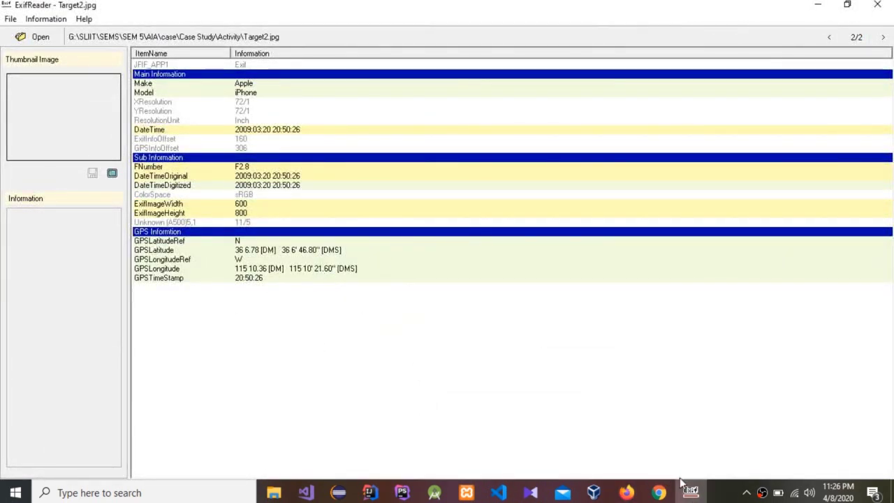
click(627, 492)
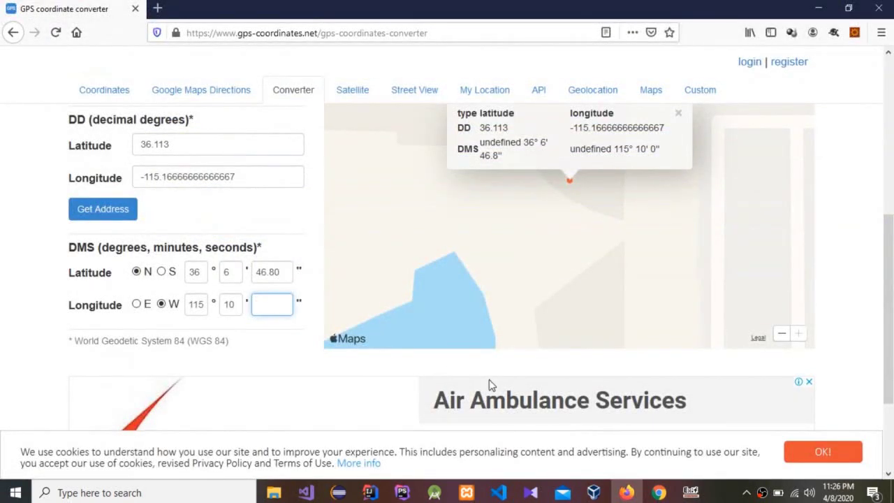
text(1.60)
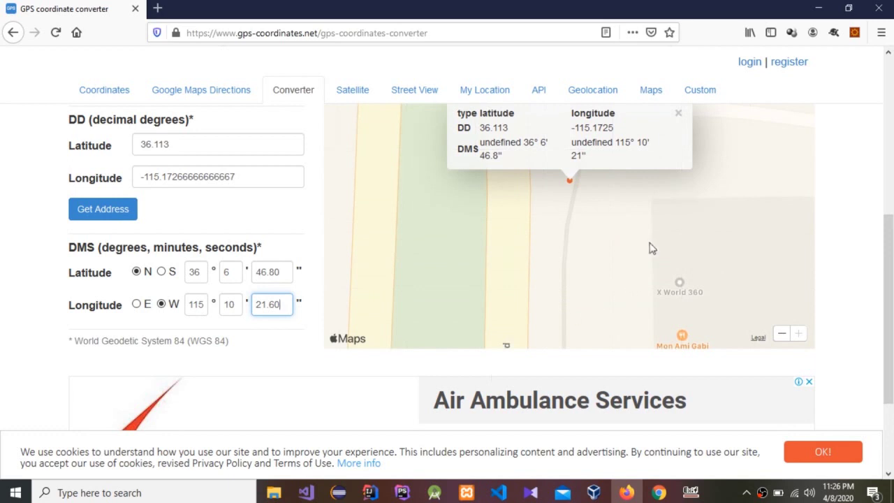
- Examine the marked location on the converter's map and compare it with the scaled-down Target2 picture in ExifReader
scroll(639, 248, up, 1)
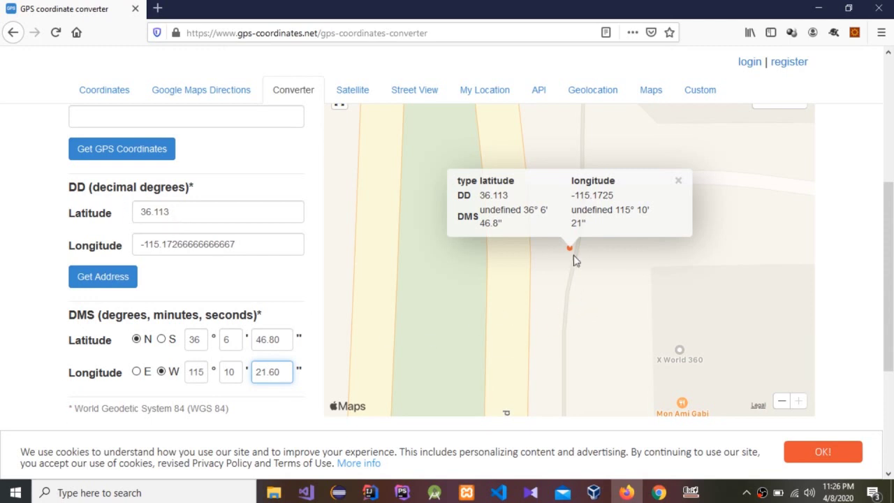
scroll(606, 320, up, 2)
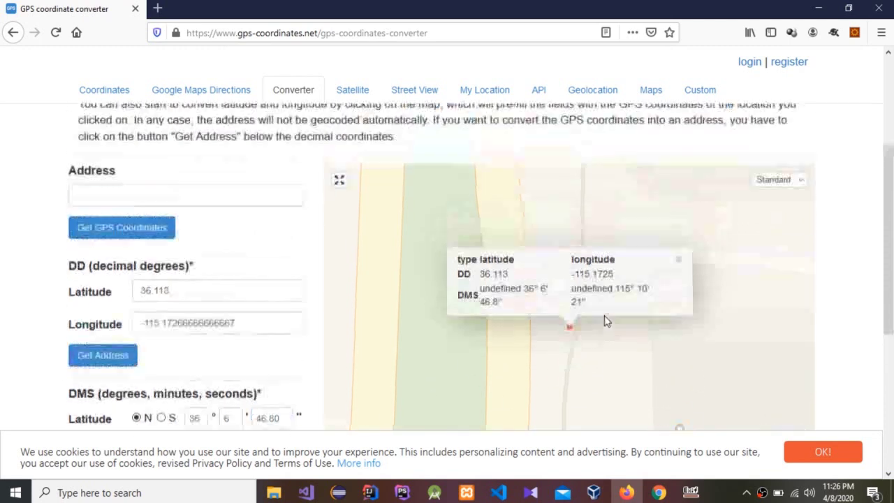
scroll(614, 310, down, 4)
scroll(604, 294, up, 2)
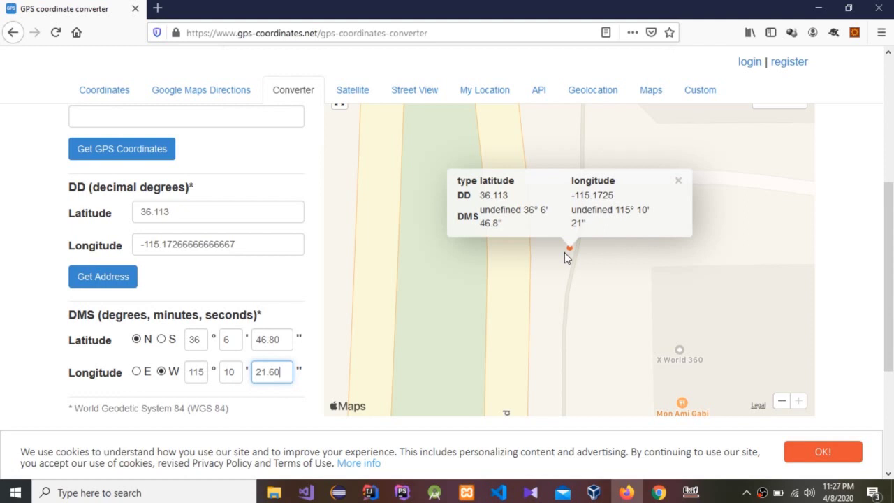
click(690, 492)
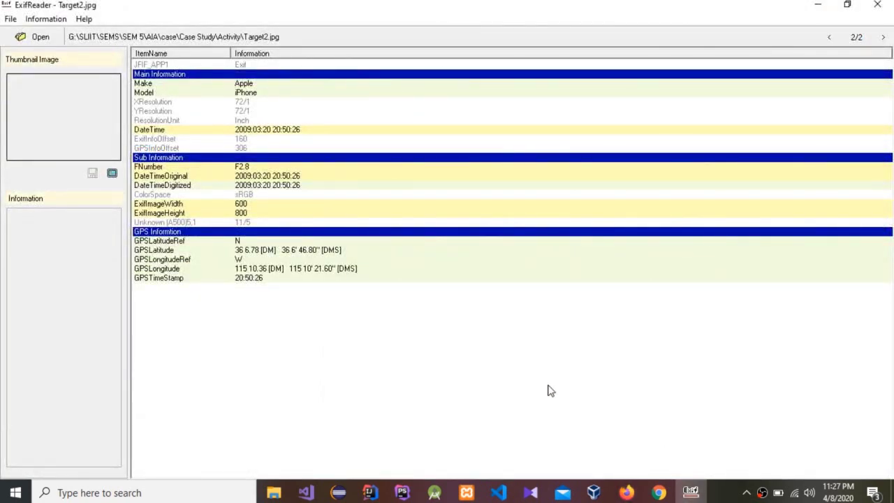
click(111, 178)
drag(80, 176, 31, 177)
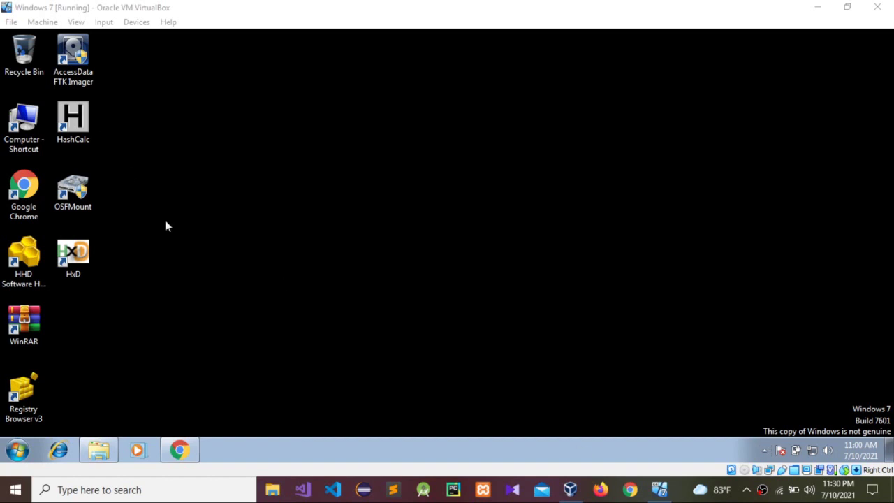
- In the Windows 7 virtual machine, launch ExifRead.exe from the ExifRead folder, load IMG_3644.jpg and maximize the window
click(103, 450)
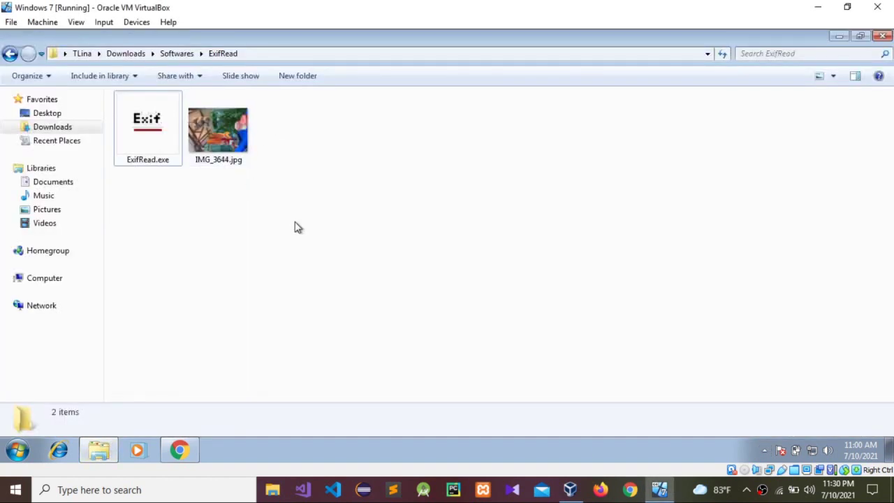
double_click(156, 144)
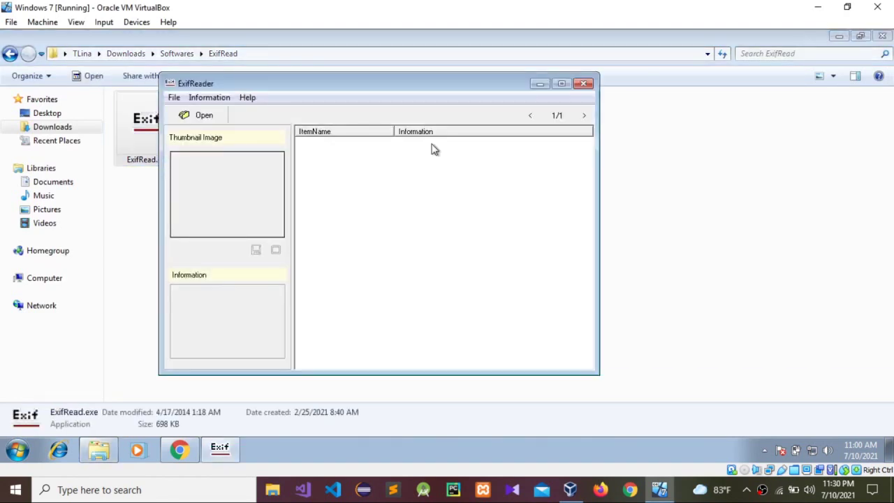
drag(438, 81, 626, 103)
drag(220, 127, 430, 238)
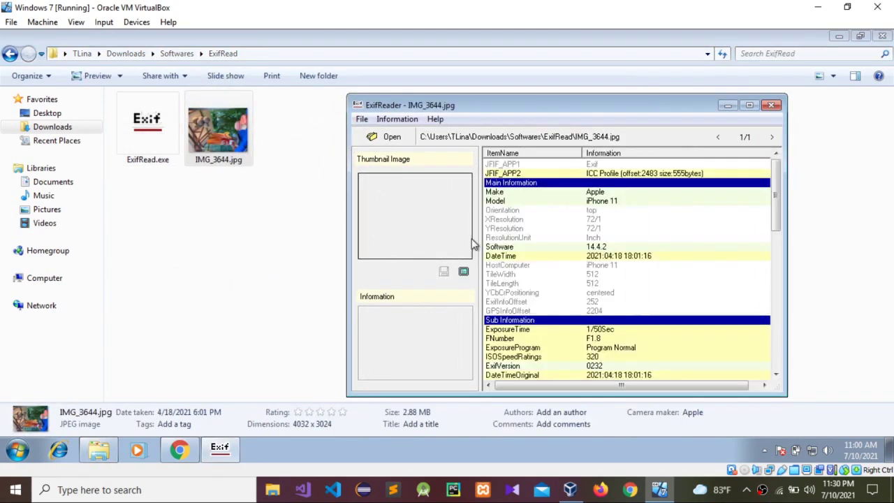
double_click(662, 110)
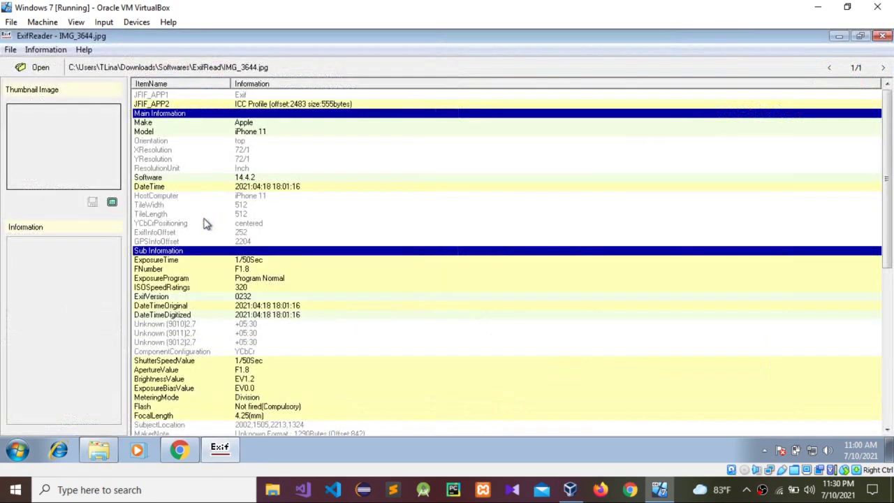
- View the full picture of IMG_3644.jpg scaled to 20%, and return to its EXIF listing
click(111, 203)
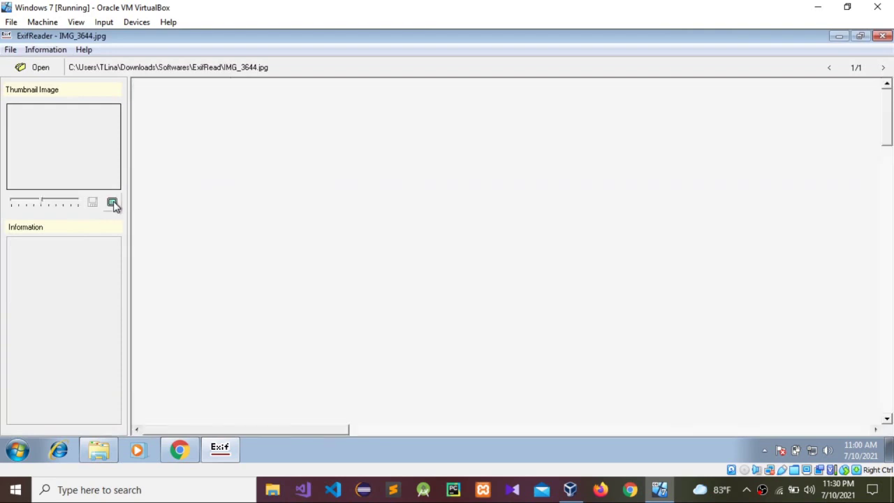
drag(87, 204, 4, 203)
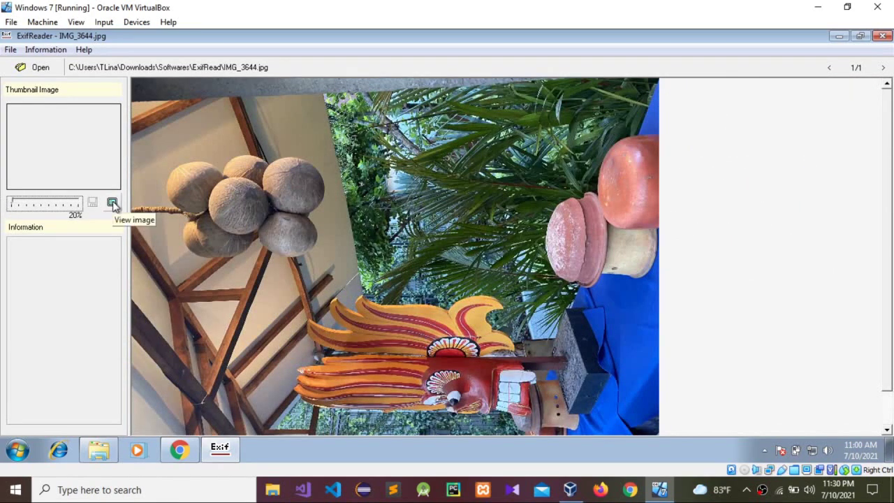
click(112, 203)
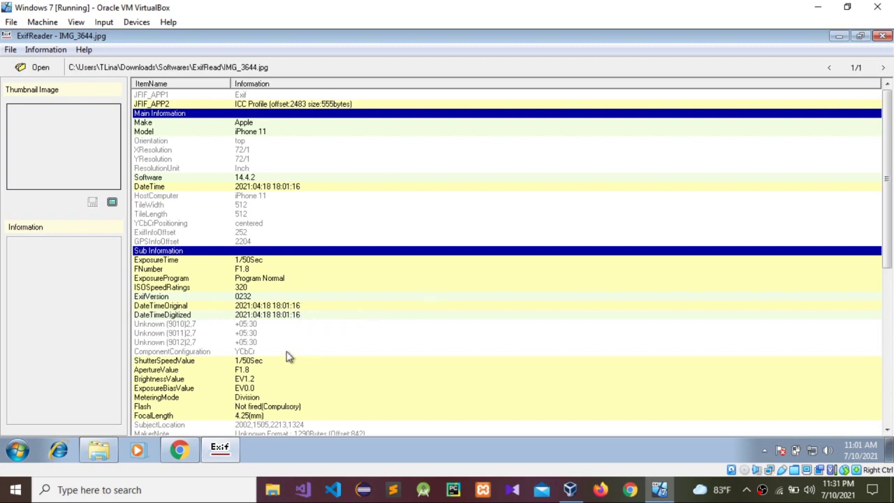
- Examine the latitude and longitude references and the latitude value in the GPS information of IMG_3644.jpg
click(257, 362)
scroll(503, 347, down, 10)
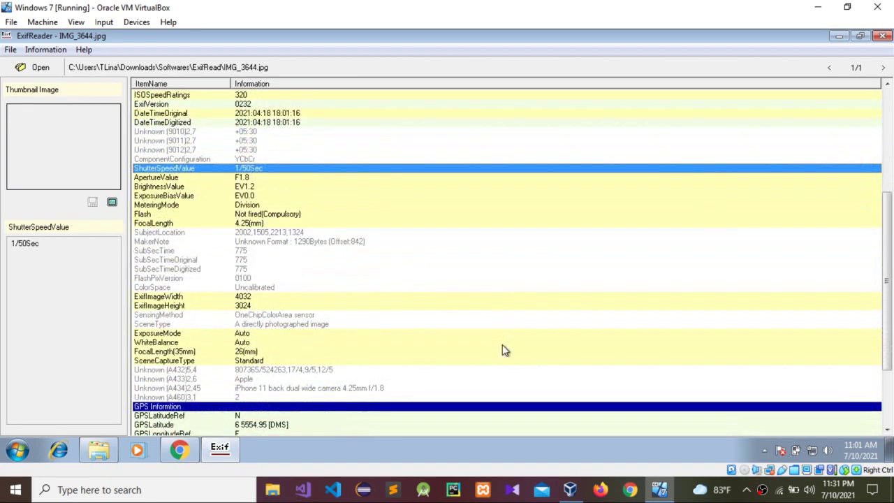
scroll(504, 349, down, 1)
click(242, 318)
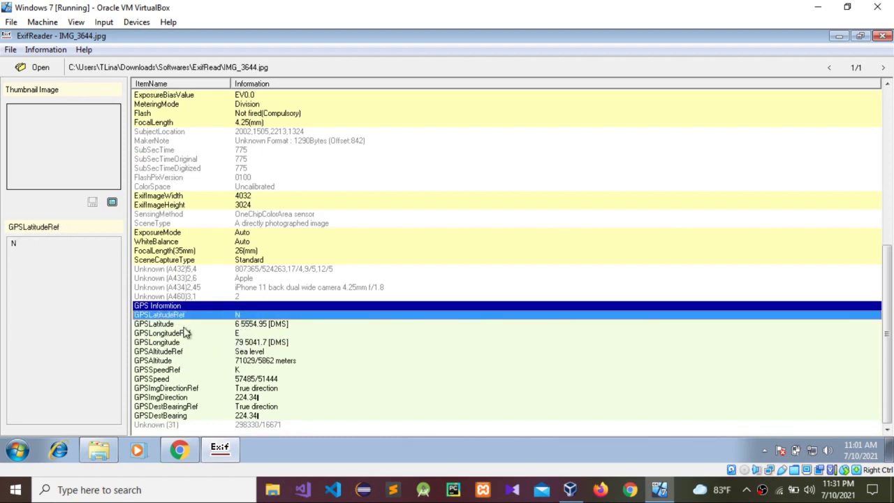
click(234, 333)
click(247, 316)
click(242, 333)
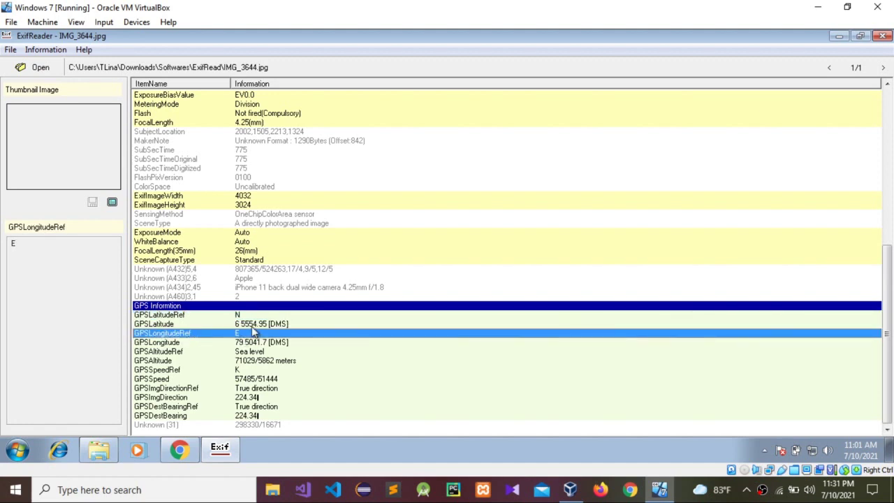
click(238, 316)
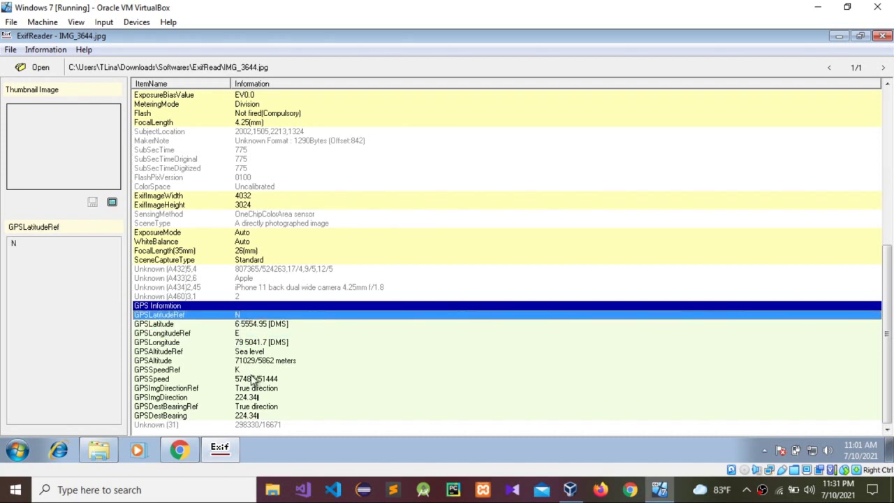
click(268, 326)
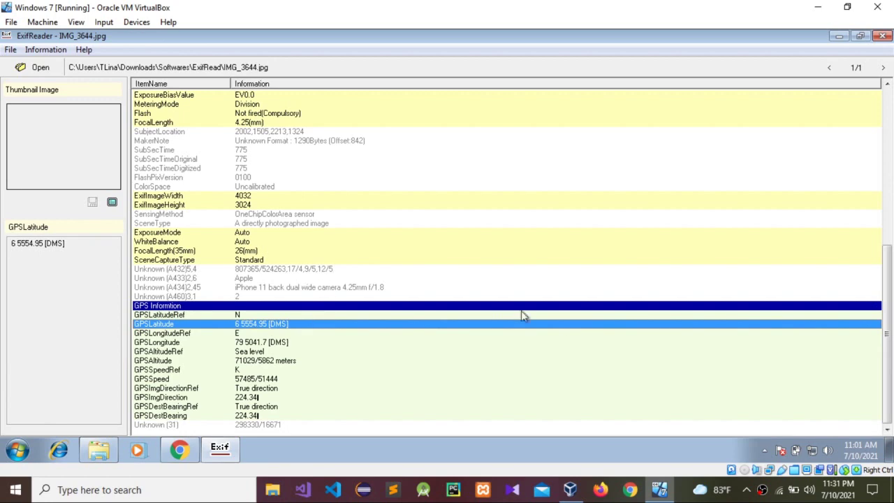
- Switch to Chrome and read the search result explaining degrees, minutes and seconds on a map
click(183, 449)
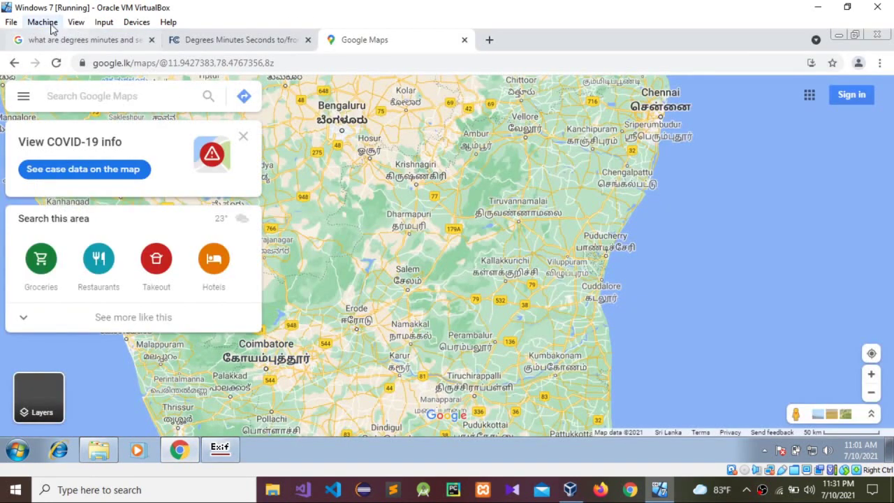
click(87, 41)
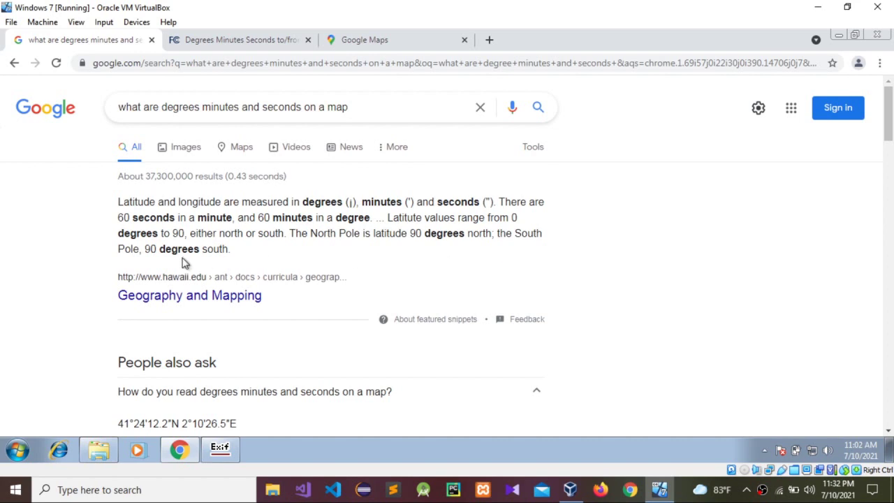
double_click(172, 217)
- In the FCC converter in Chrome, enter 6 degrees and 55 minutes for the latitude from the photo's EXIF data in ExifReader
click(207, 40)
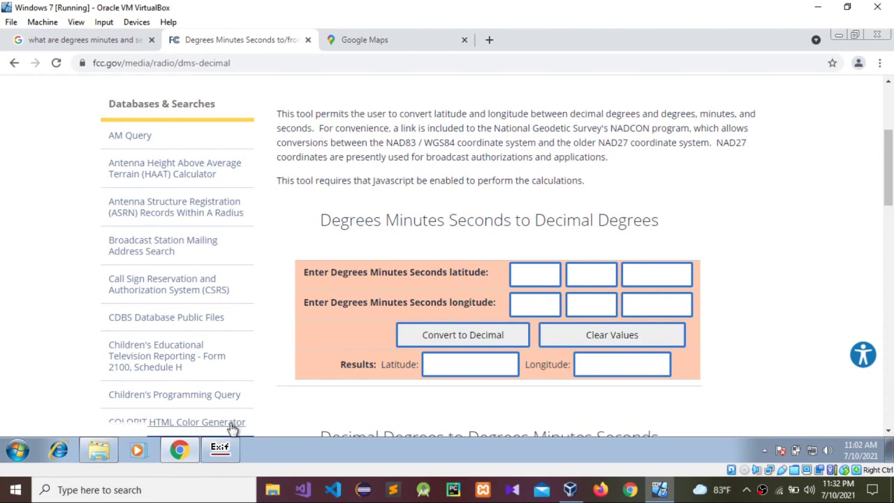
click(222, 448)
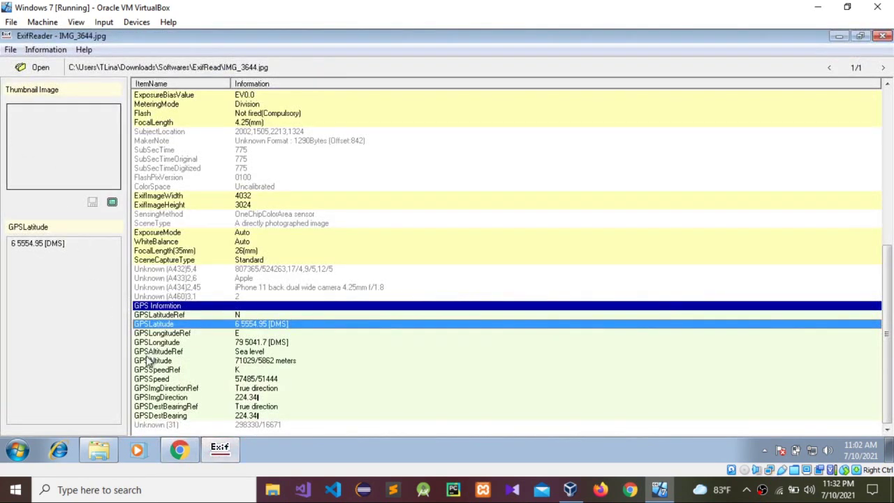
click(29, 248)
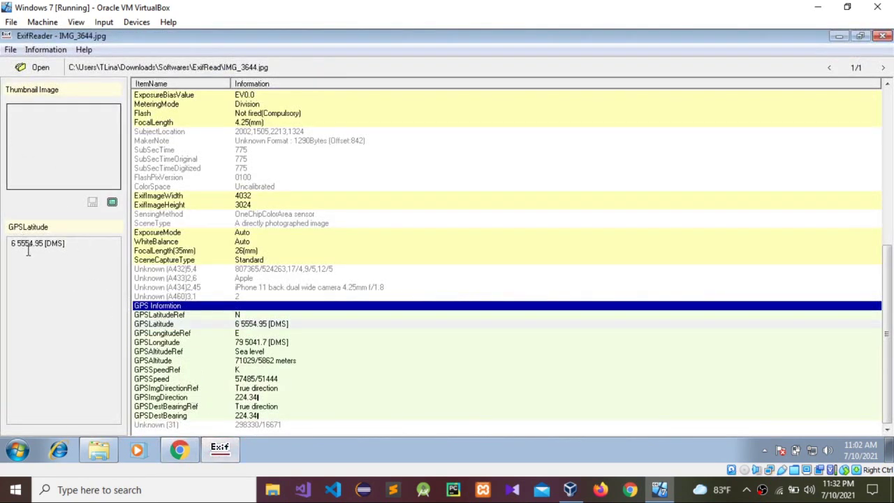
click(232, 455)
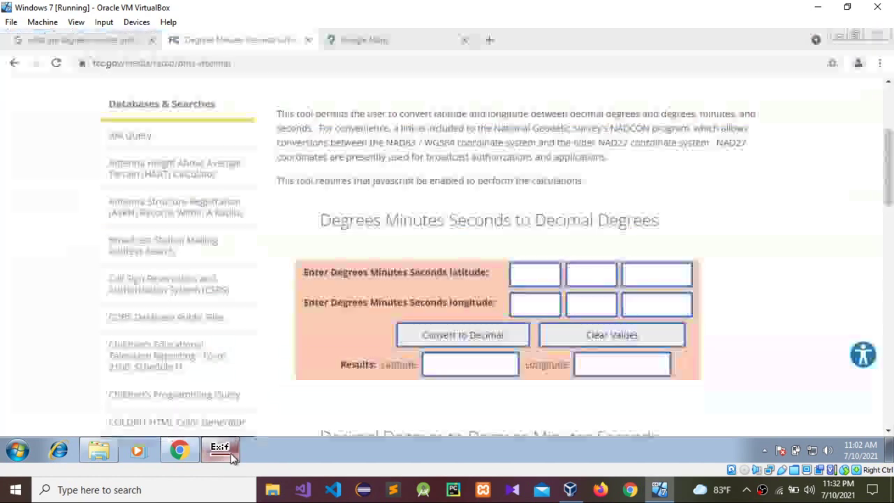
click(520, 274)
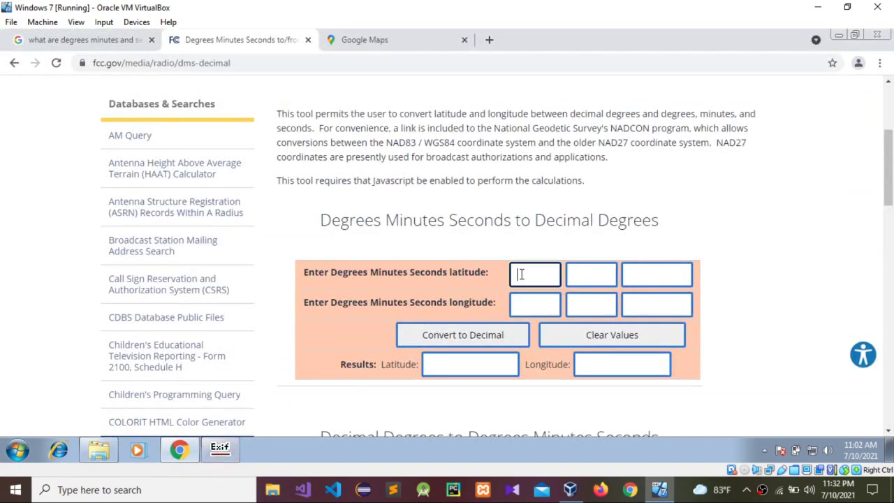
click(222, 450)
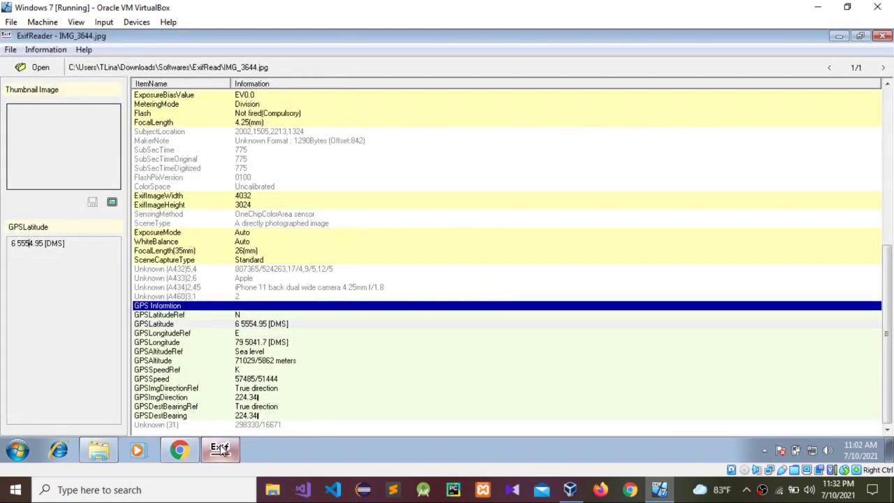
key(alt+Tab)
text(6)
click(580, 273)
text(55)
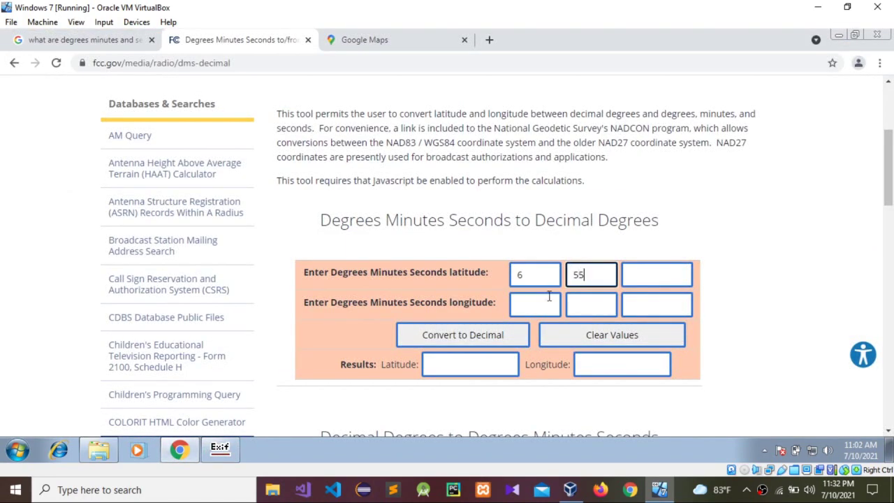
- Check the photo's latitude in ExifReader and enter 54.95 as the latitude seconds in the converter
click(234, 448)
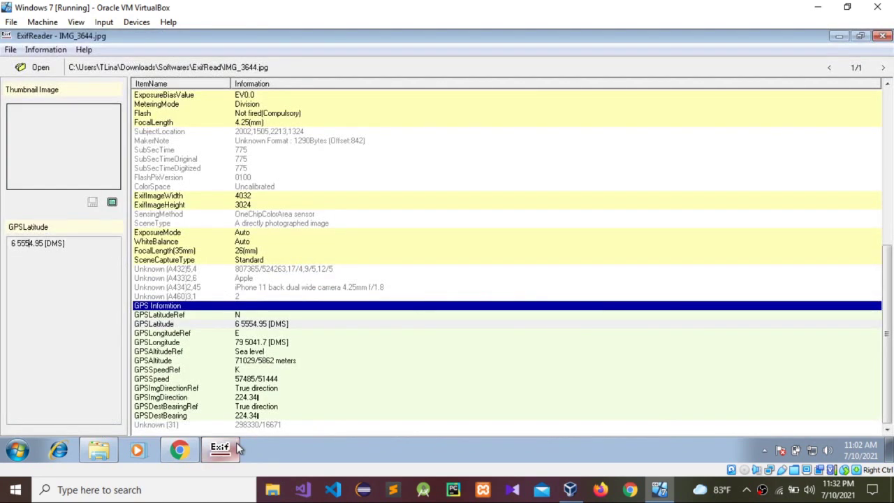
click(236, 449)
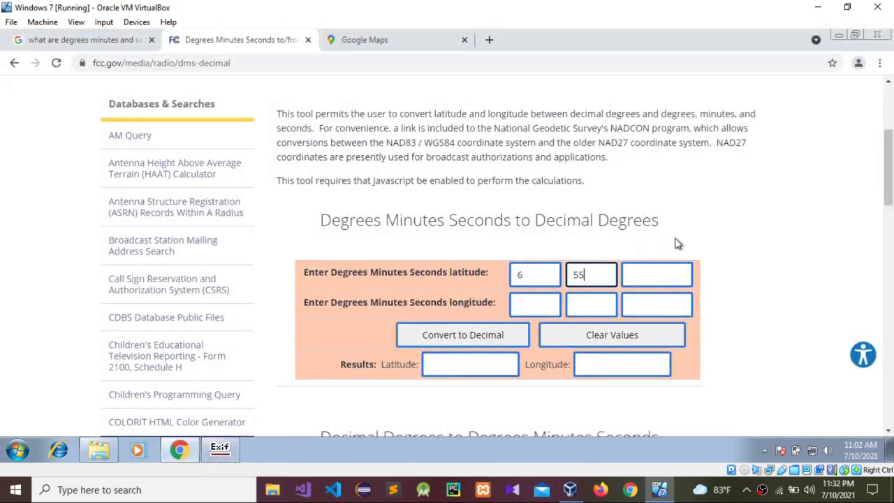
click(630, 279)
text(54)
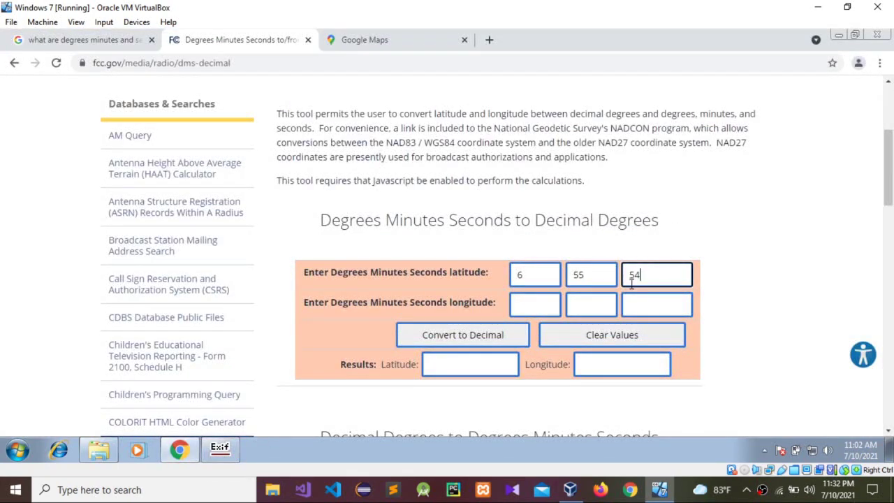
text(.95)
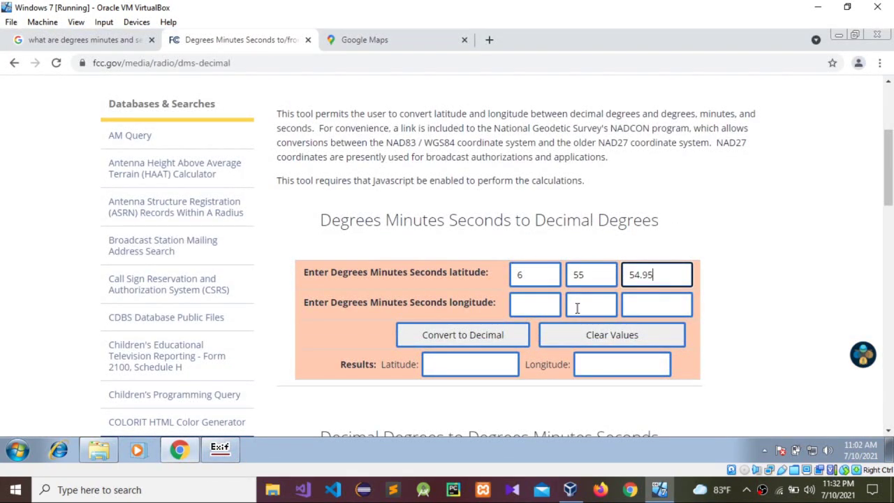
- Look up the photo's longitude in ExifReader and enter 79 degrees and 50 minutes for the converter's longitude
click(549, 305)
click(220, 448)
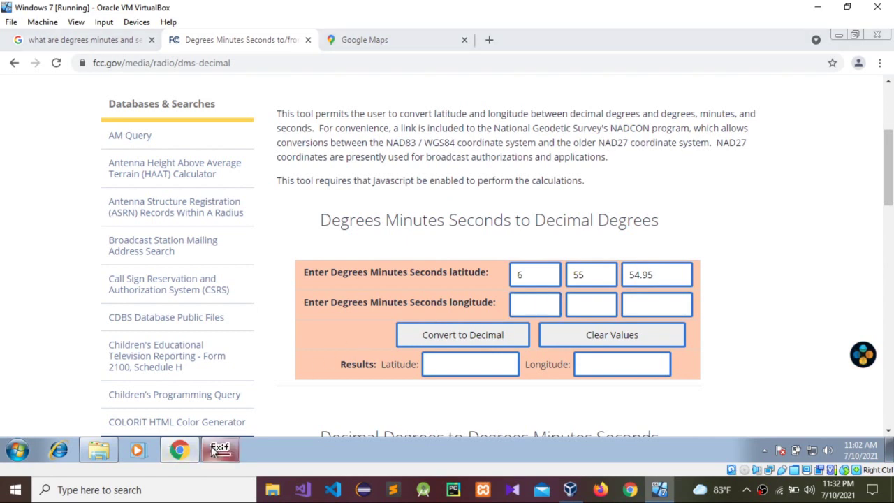
click(258, 343)
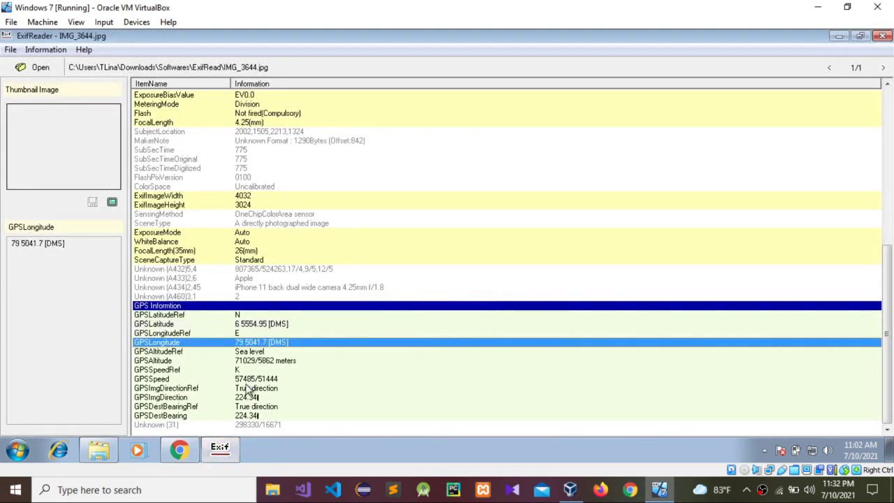
mouse_move(227, 457)
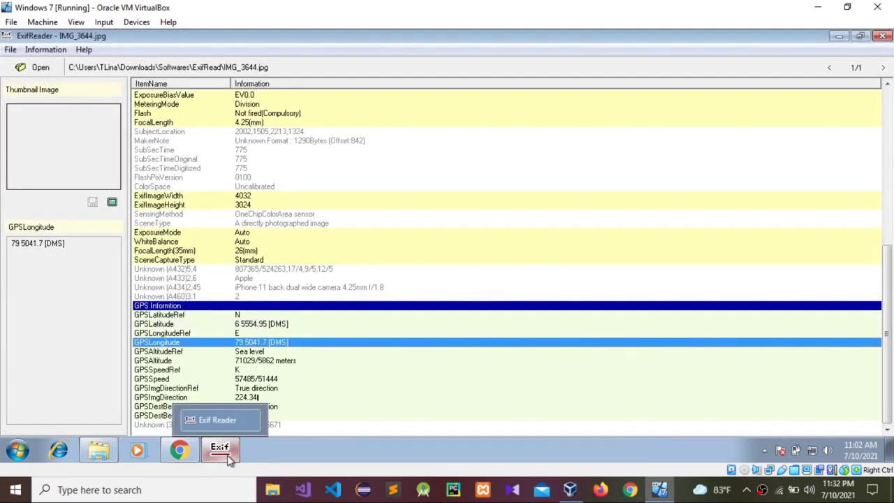
mouse_move(193, 458)
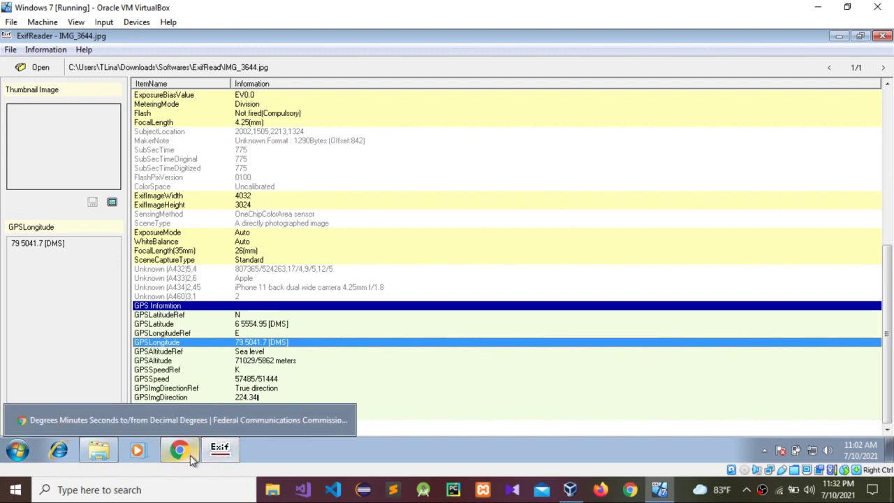
click(194, 458)
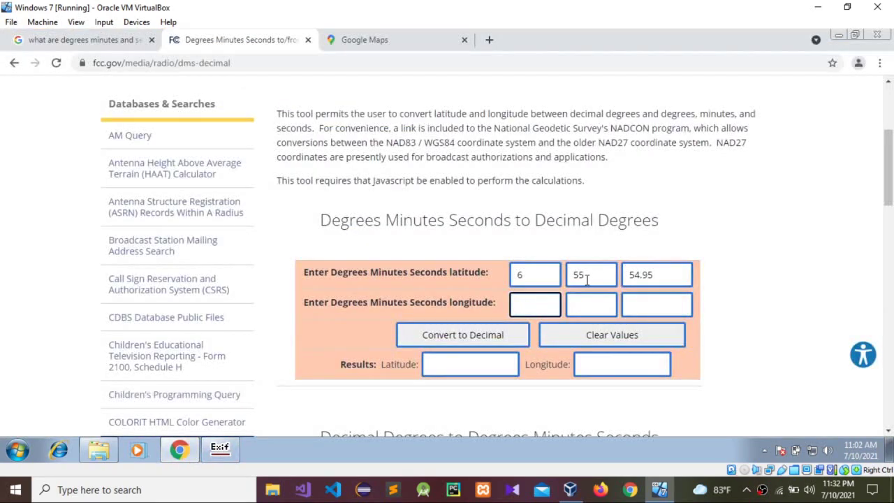
text(79)
click(578, 314)
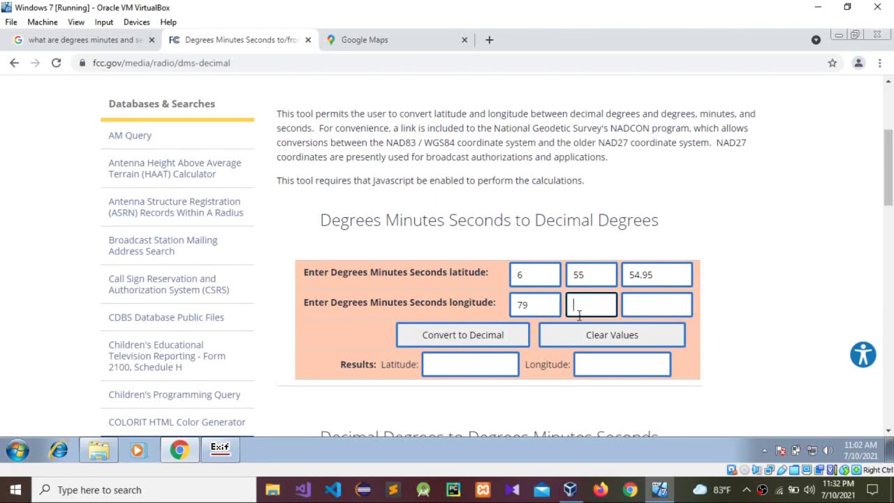
text(50)
- Recheck the longitude in ExifReader, enter 41.7 as the longitude seconds, and convert the coordinates to decimal
click(650, 309)
click(220, 449)
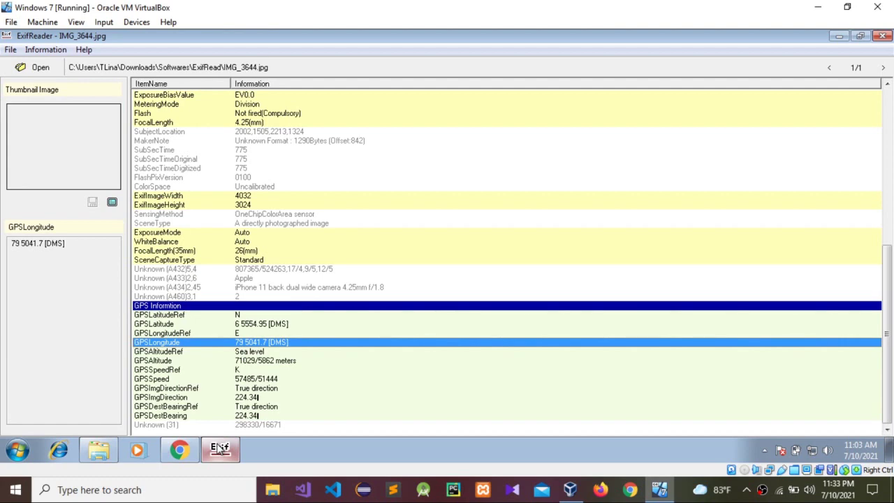
click(179, 449)
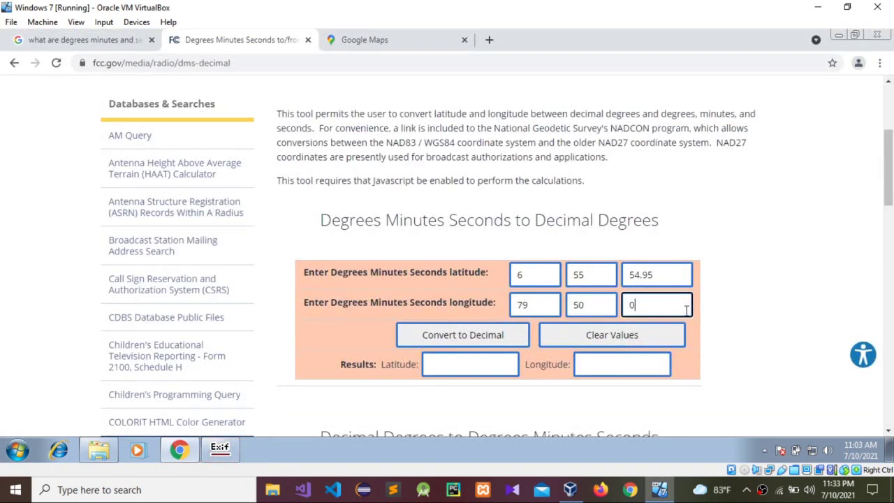
text(41.7)
click(439, 338)
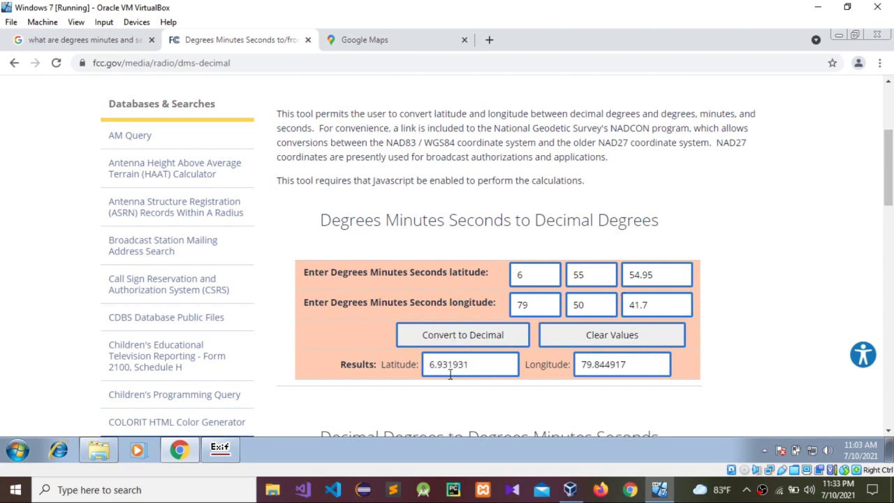
- Copy the converted latitude 6.931931 and longitude 79.844917 into the Google Maps search, separated by a space
double_click(448, 368)
key(ctrl+c)
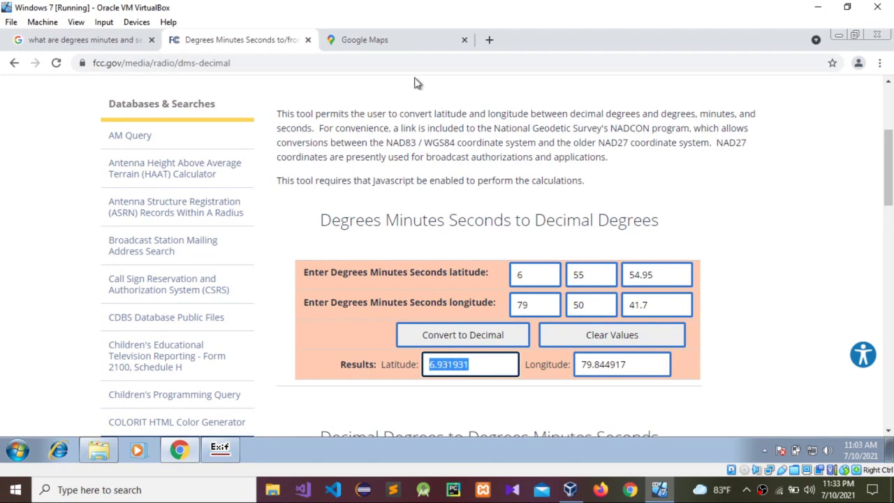
click(365, 40)
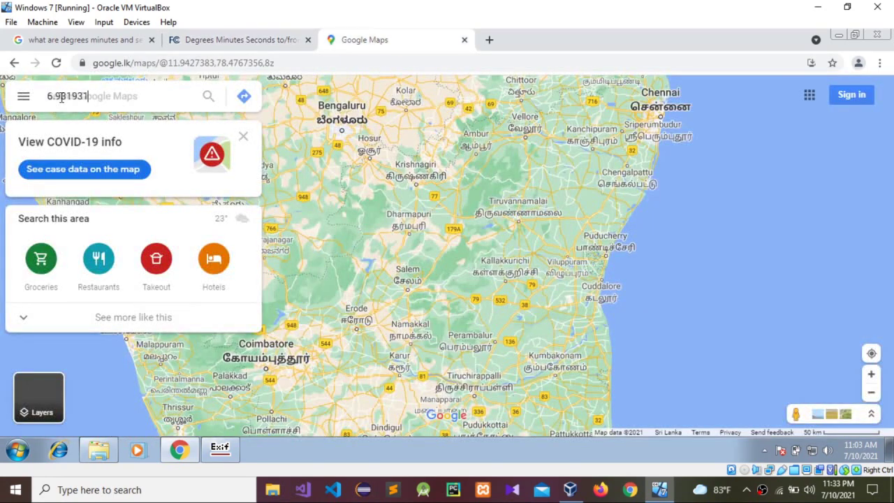
key(ctrl+v)
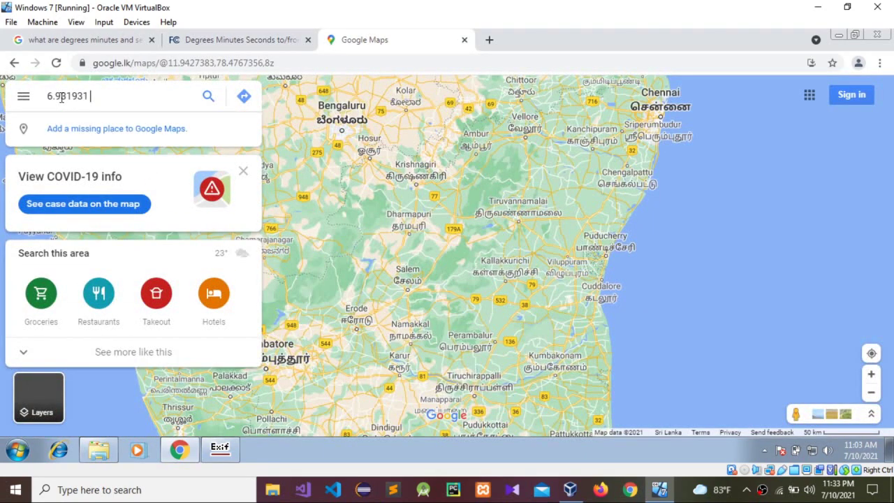
click(237, 42)
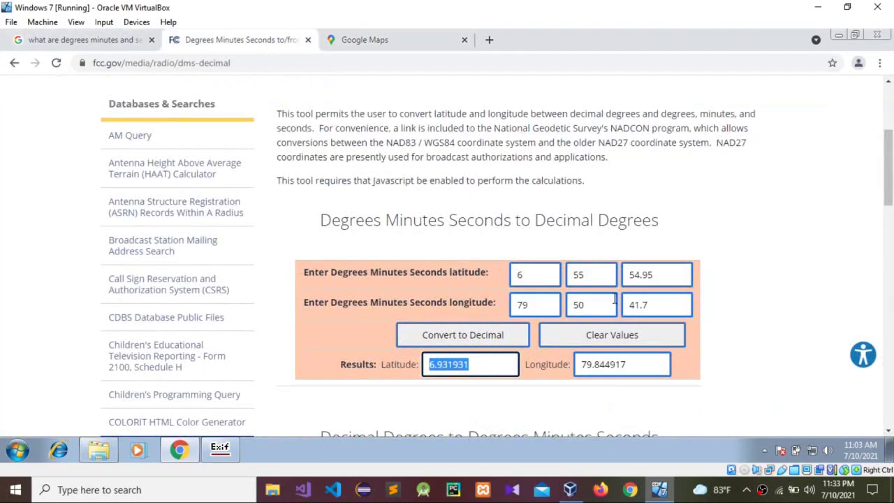
double_click(606, 365)
key(ctrl+c)
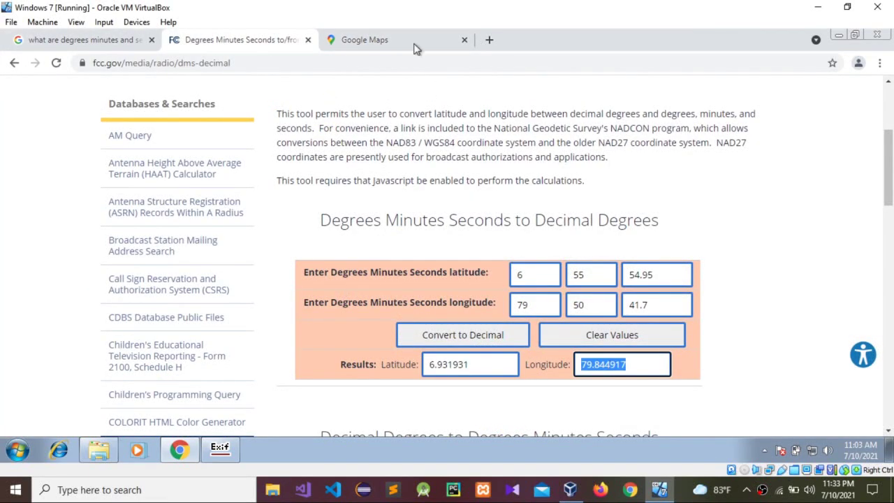
click(391, 40)
key(ctrl+v)
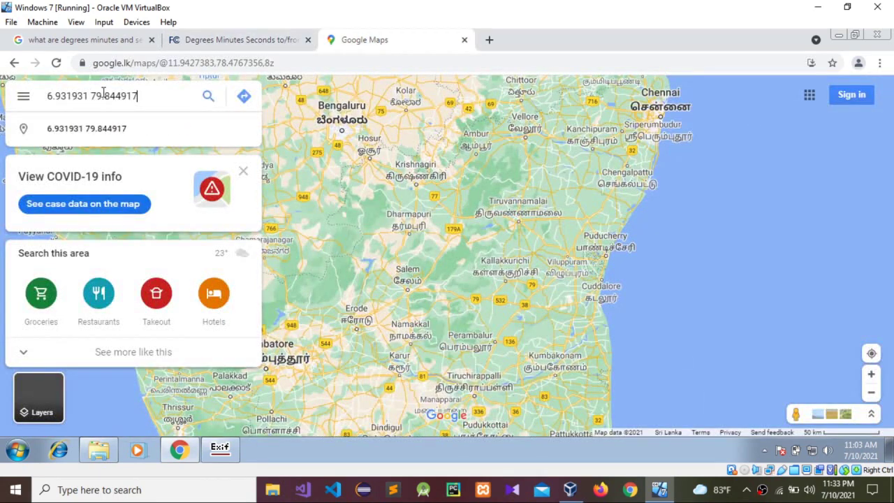
- Try a minus sign before the longitude and before the latitude in the map search, removing each one again
click(93, 96)
text(-)
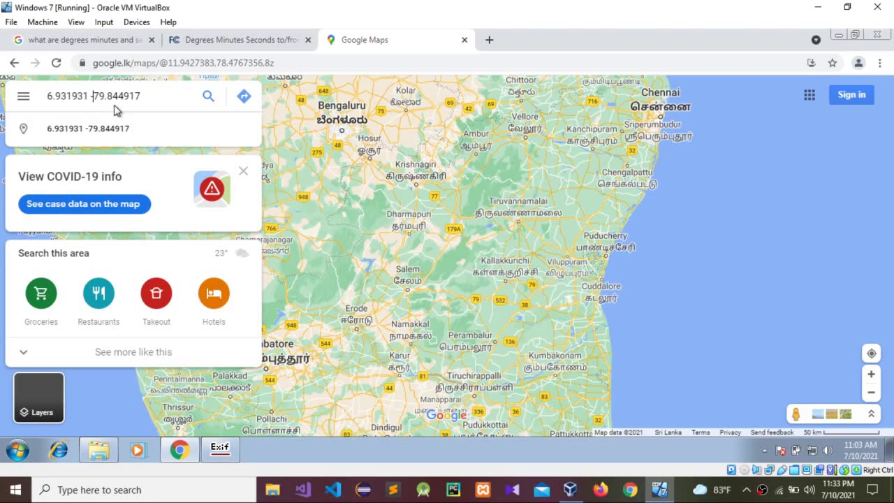
key(BackSpace)
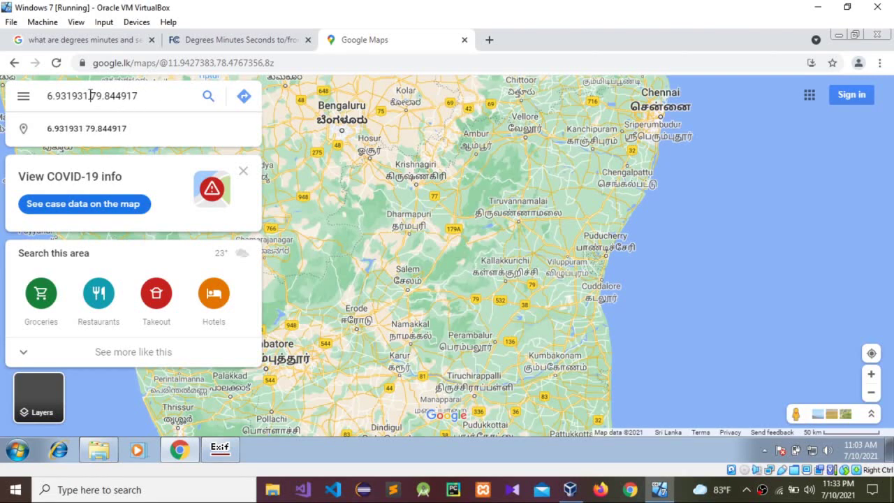
text(-)
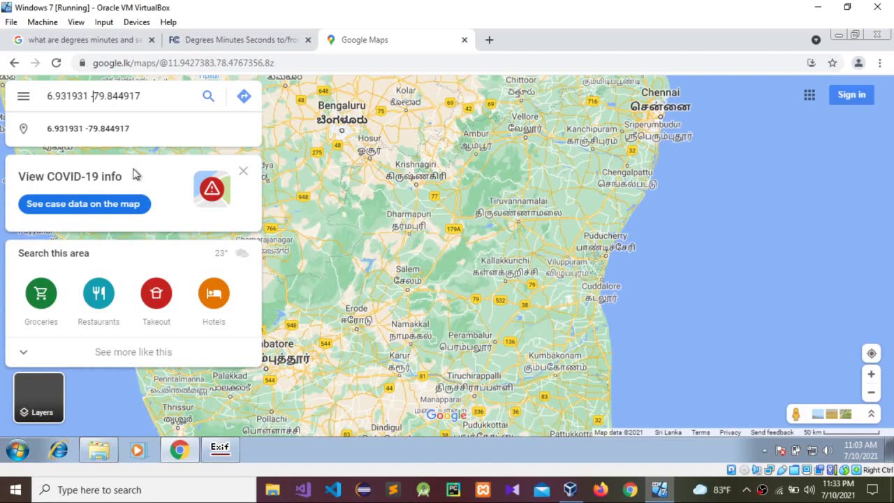
key(BackSpace)
click(47, 96)
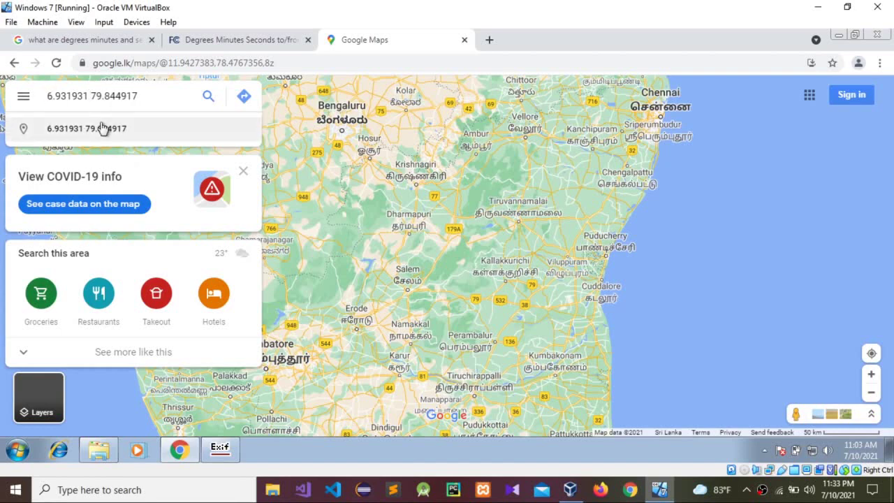
text(-)
key(Delete)
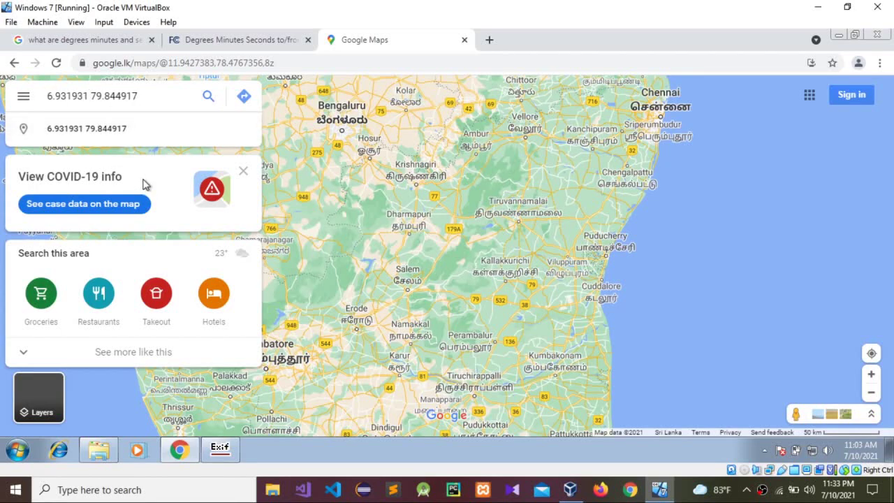
- Search the map for 6.931931 79.844917 and open the Street View image of the location
click(208, 97)
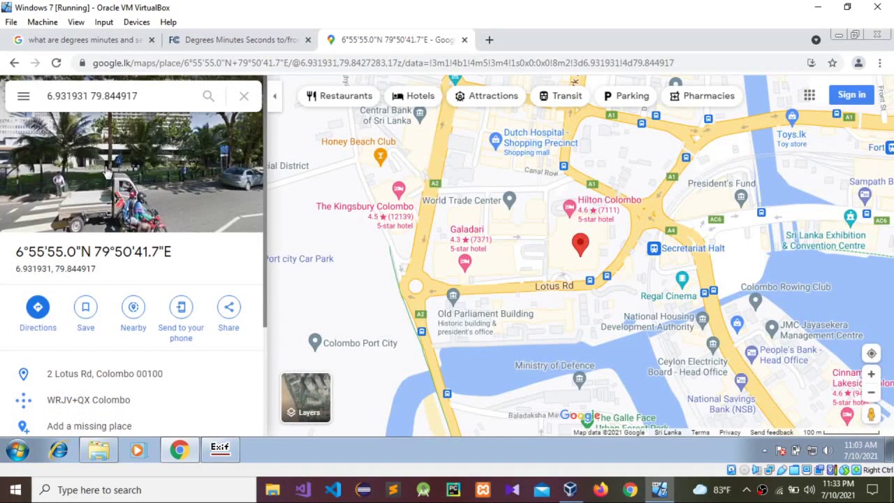
click(105, 171)
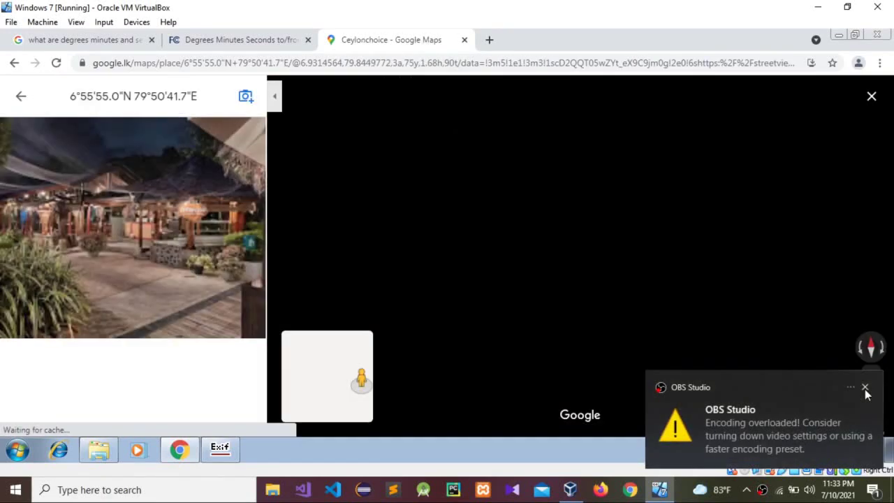
click(864, 388)
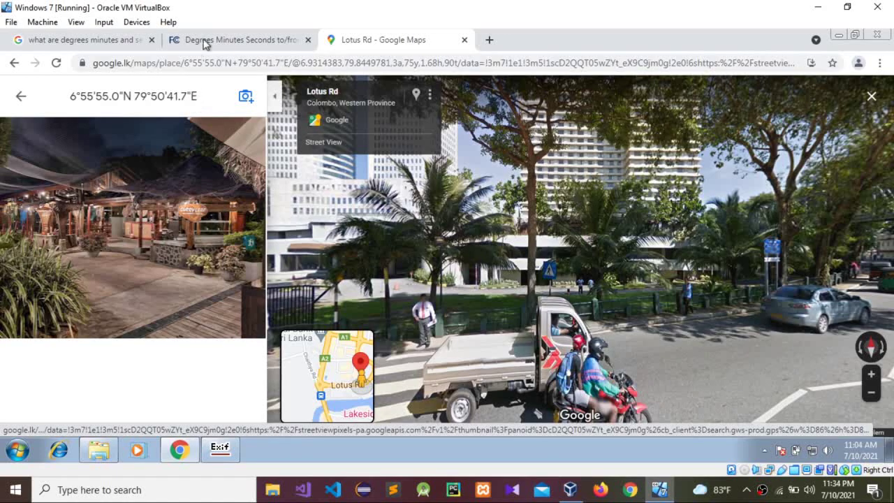
- Return to the EXIF listing of IMG_3644.jpg in ExifReader
click(220, 449)
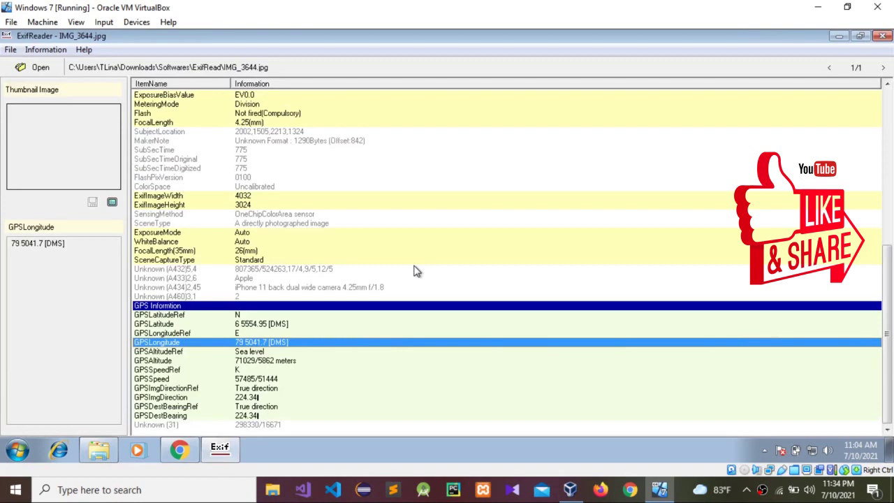